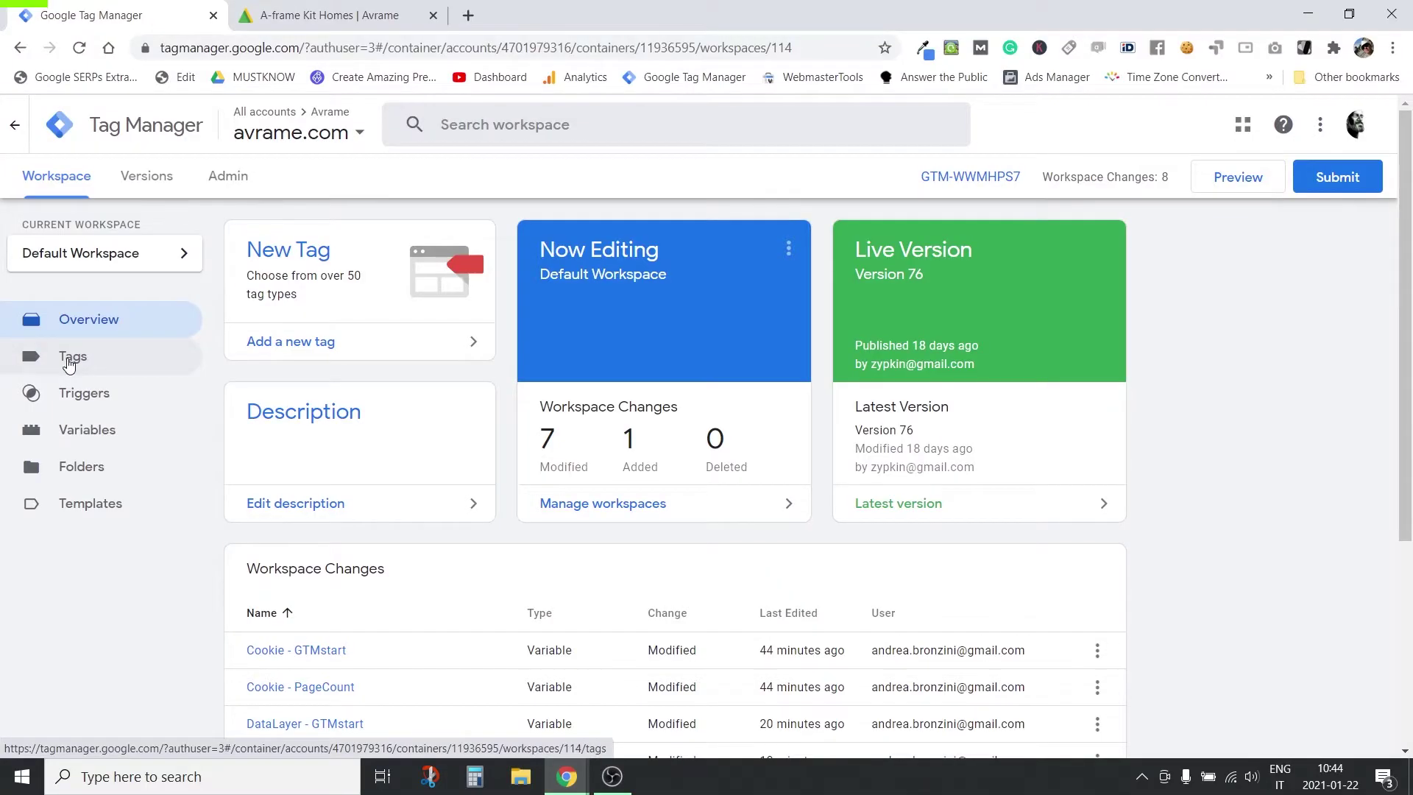
Examine the timer interval, limit and enabling conditions of the Timer - Popup SBG trigger used by the Popup - SBG_old tag
{"action": "left_click", "coordinate": [69, 363]}
{"action": "scroll", "coordinate": [769, 351], "scroll_direction": "down", "scroll_amount": 15}
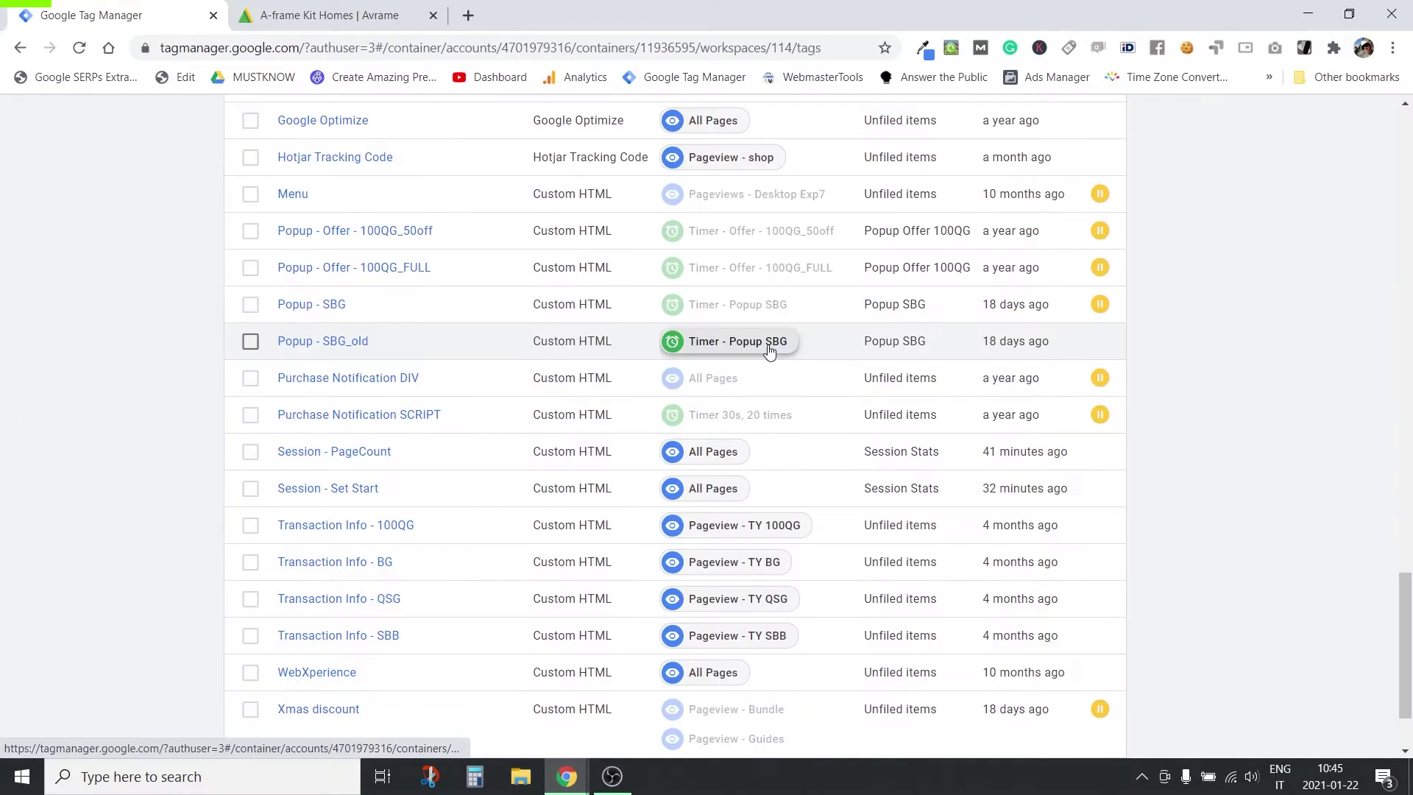
{"action": "left_click", "coordinate": [770, 352]}
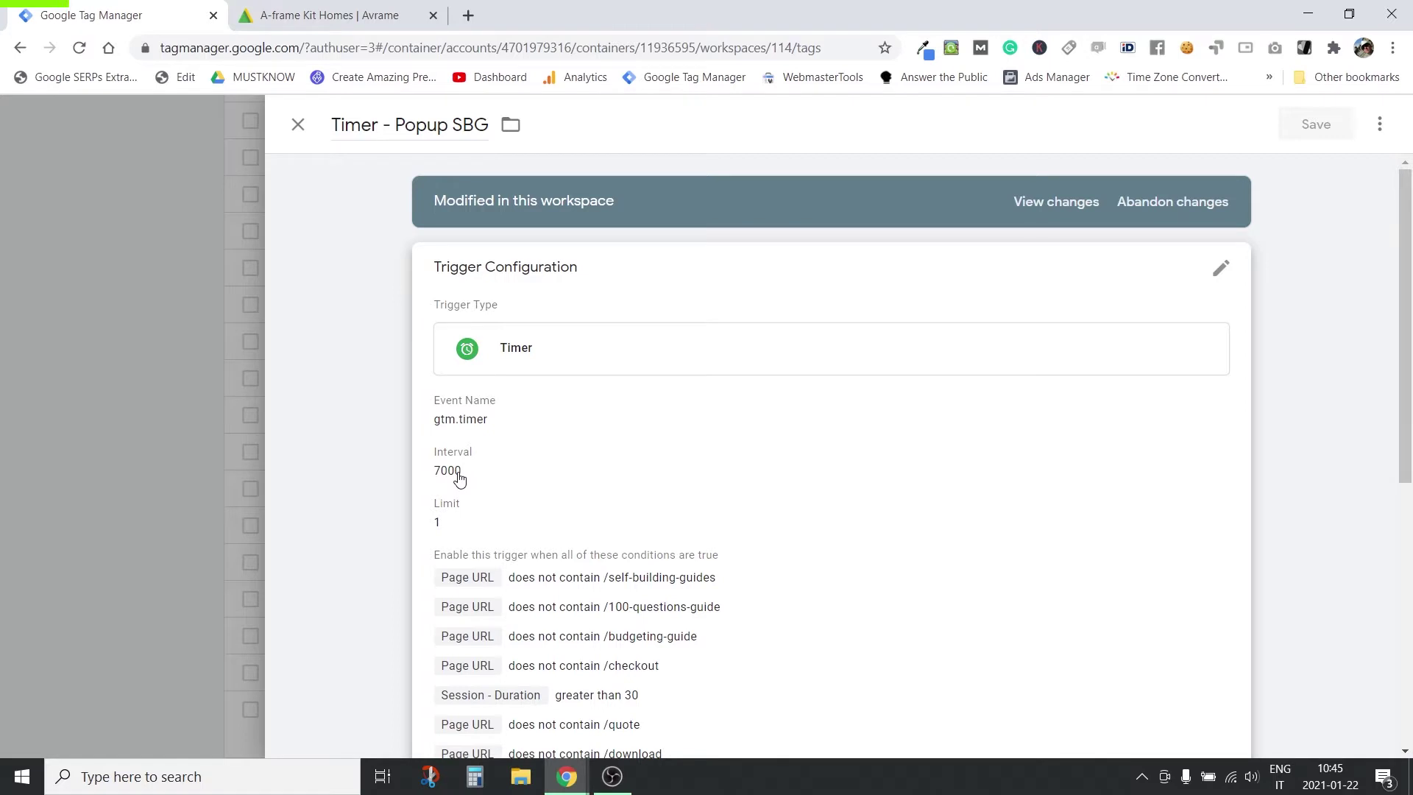
{"action": "scroll", "coordinate": [459, 478], "scroll_direction": "down", "scroll_amount": 4}
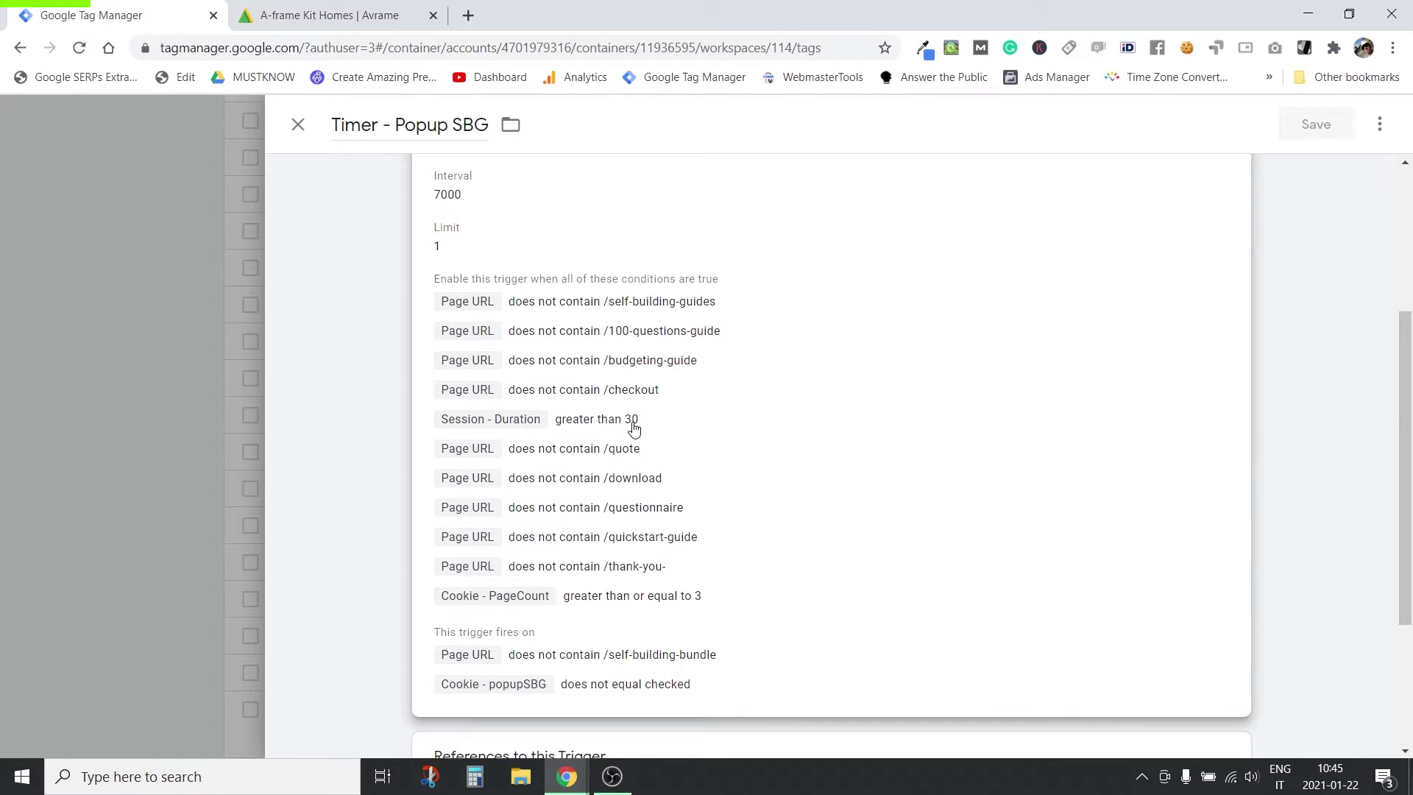
{"action": "scroll", "coordinate": [635, 429], "scroll_direction": "down", "scroll_amount": 1}
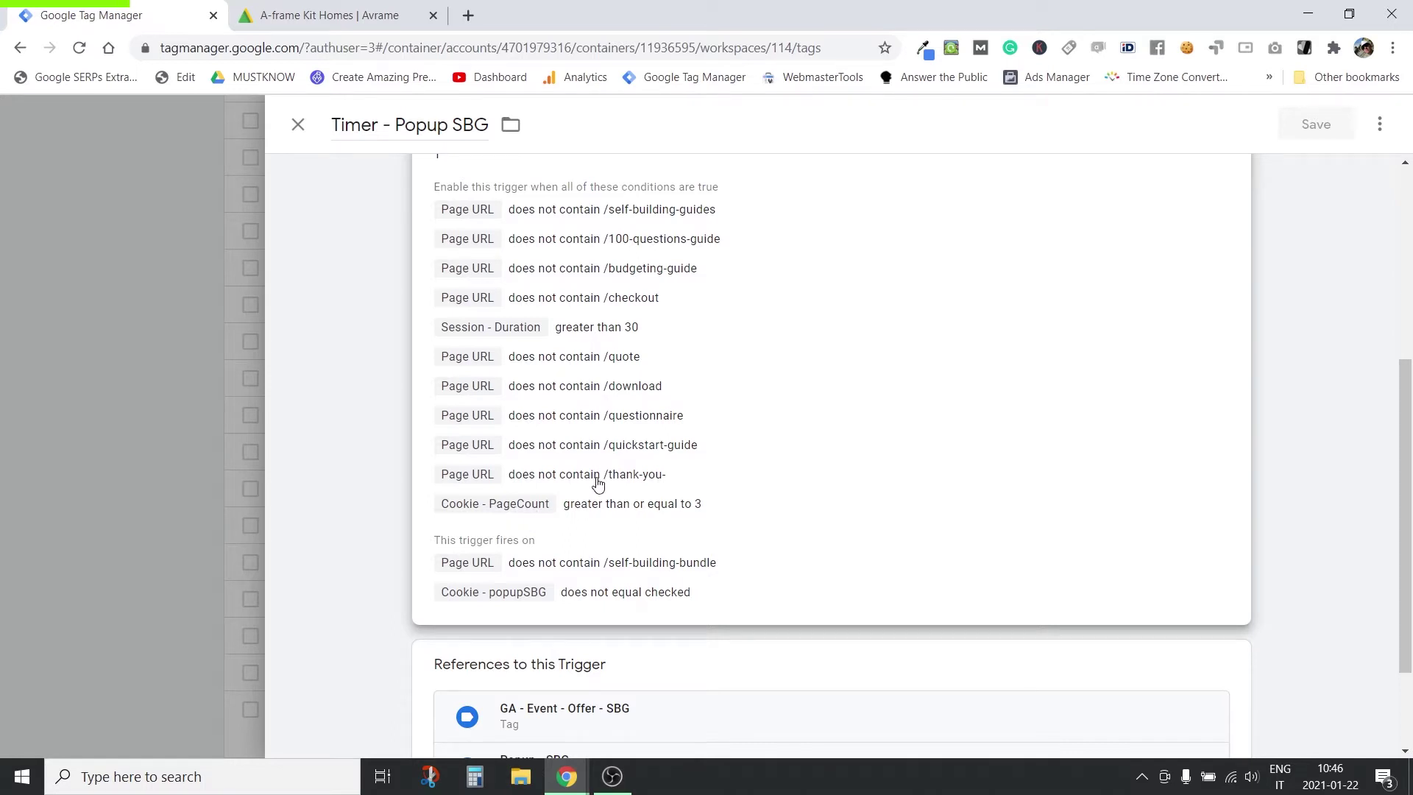
{"action": "scroll", "coordinate": [597, 486], "scroll_direction": "up", "scroll_amount": 1}
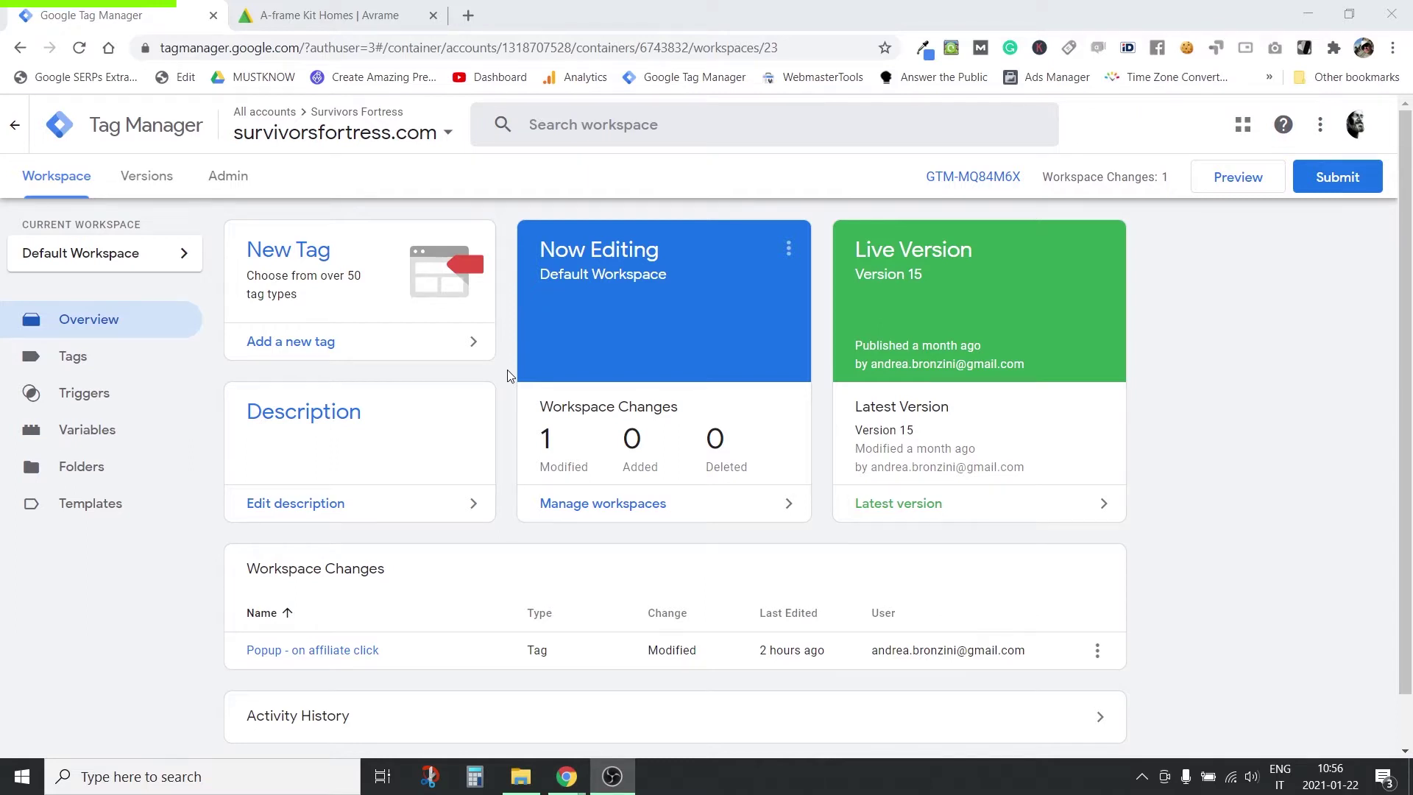
Create a folder named Session Stats in the survivorsfortress.com workspace and check the folder list
{"action": "left_click", "coordinate": [80, 470]}
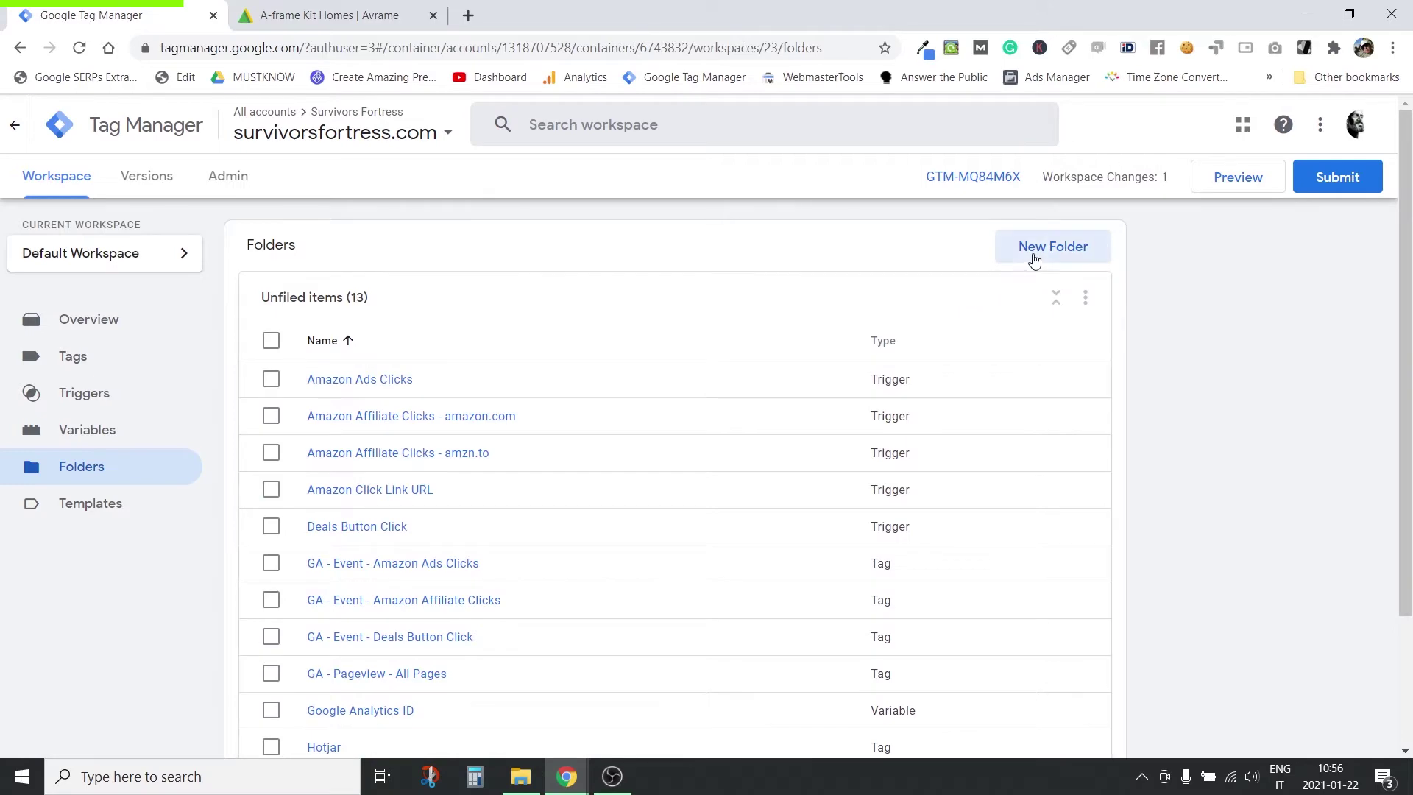
{"action": "left_click", "coordinate": [1034, 259]}
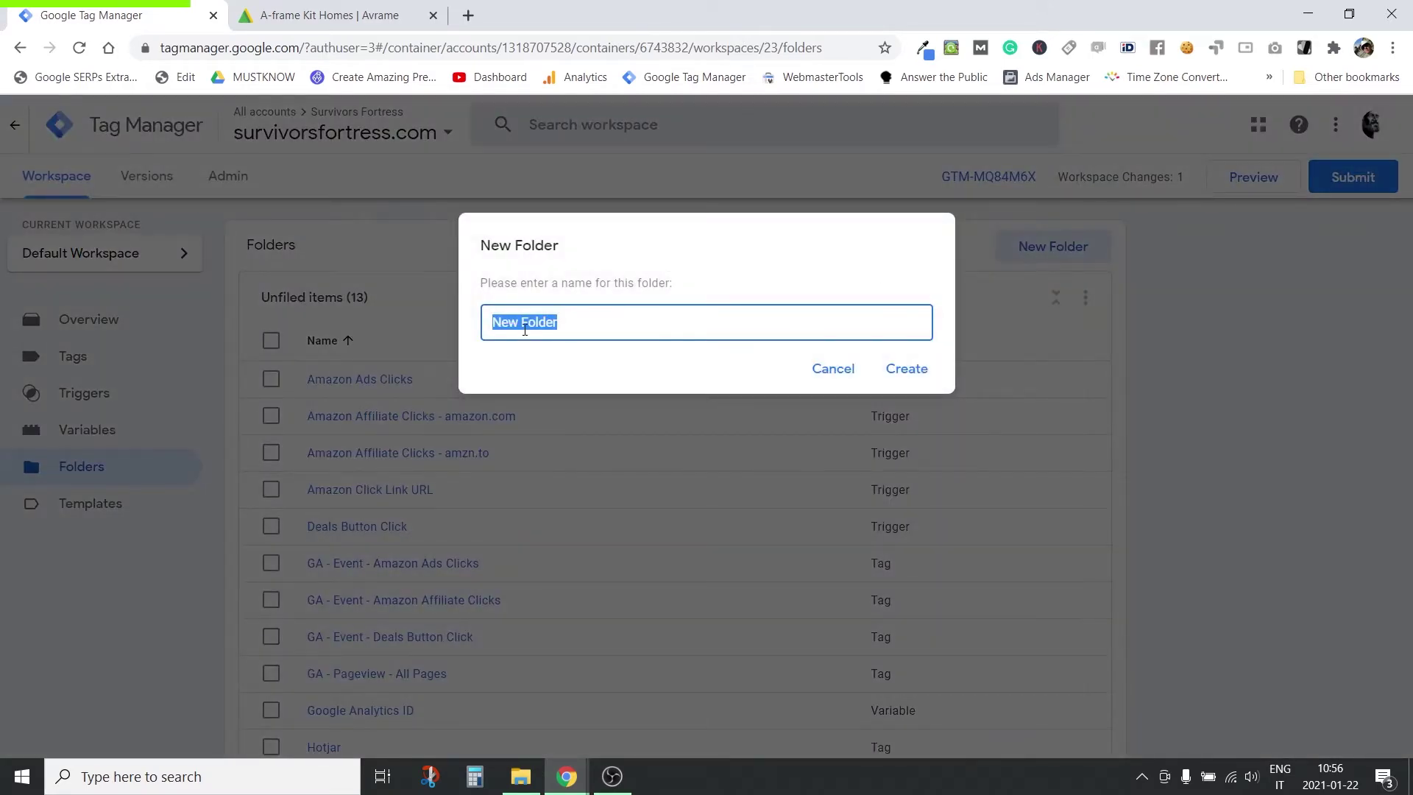
{"action": "type", "text": "Sessio"}
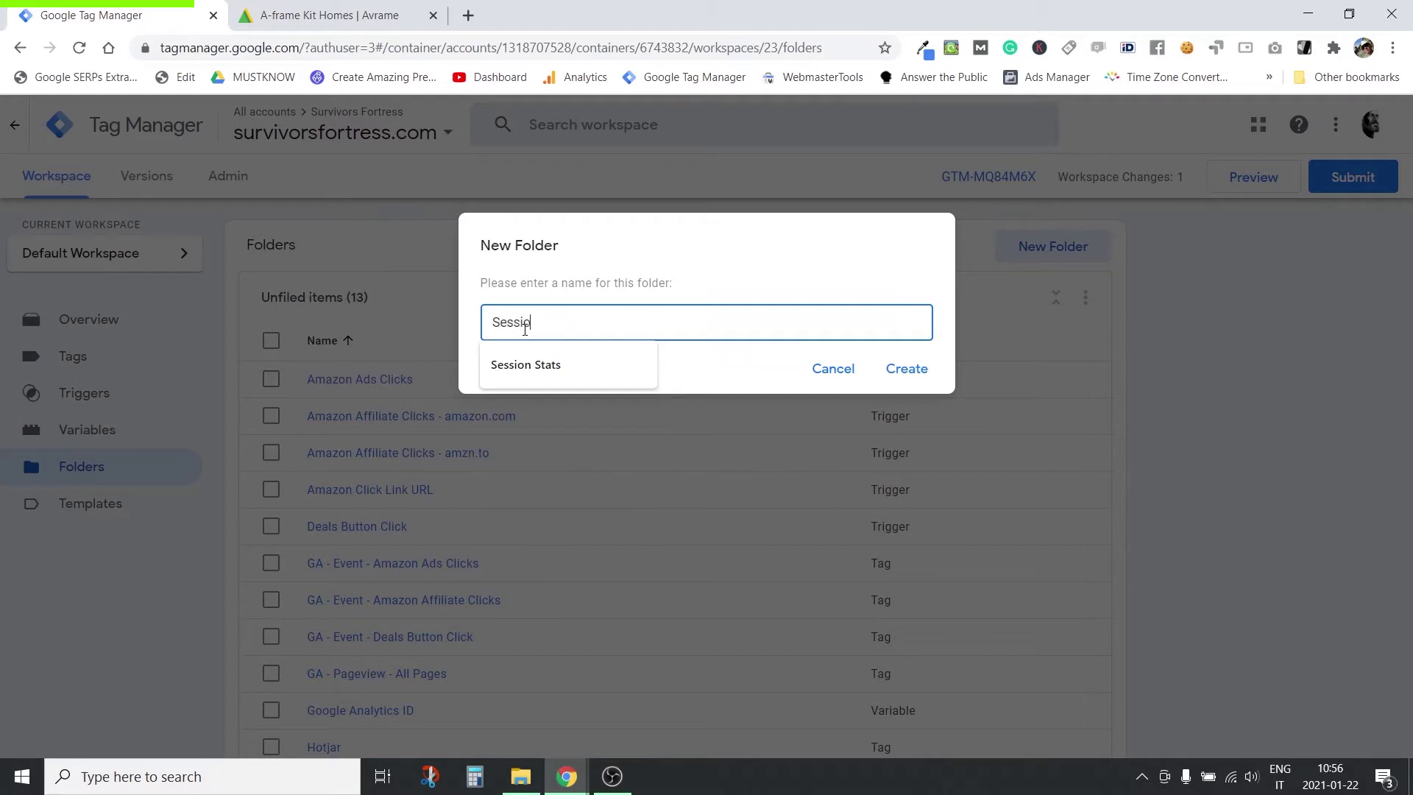
{"action": "type", "text": "n Stats"}
{"action": "left_click", "coordinate": [550, 364]}
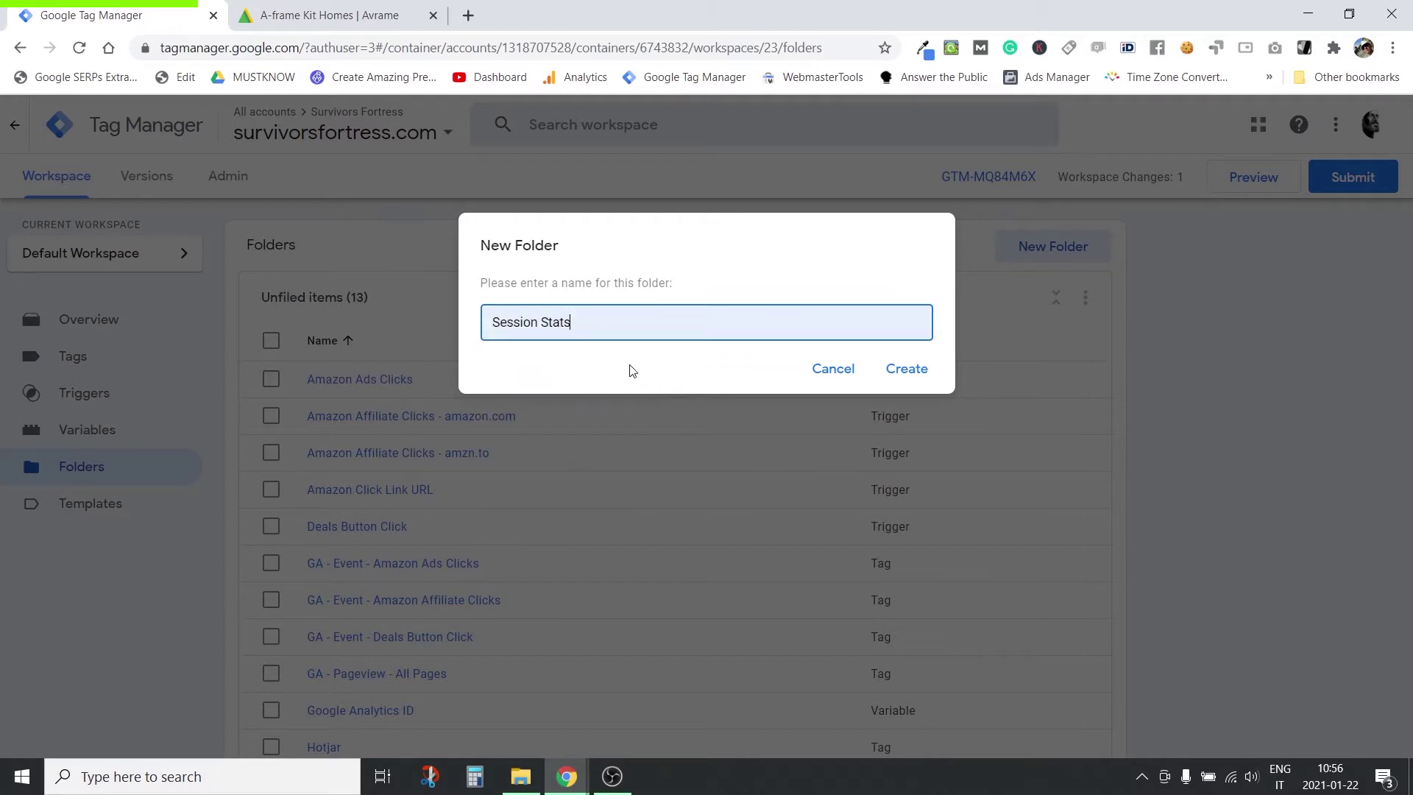
{"action": "left_click", "coordinate": [898, 373]}
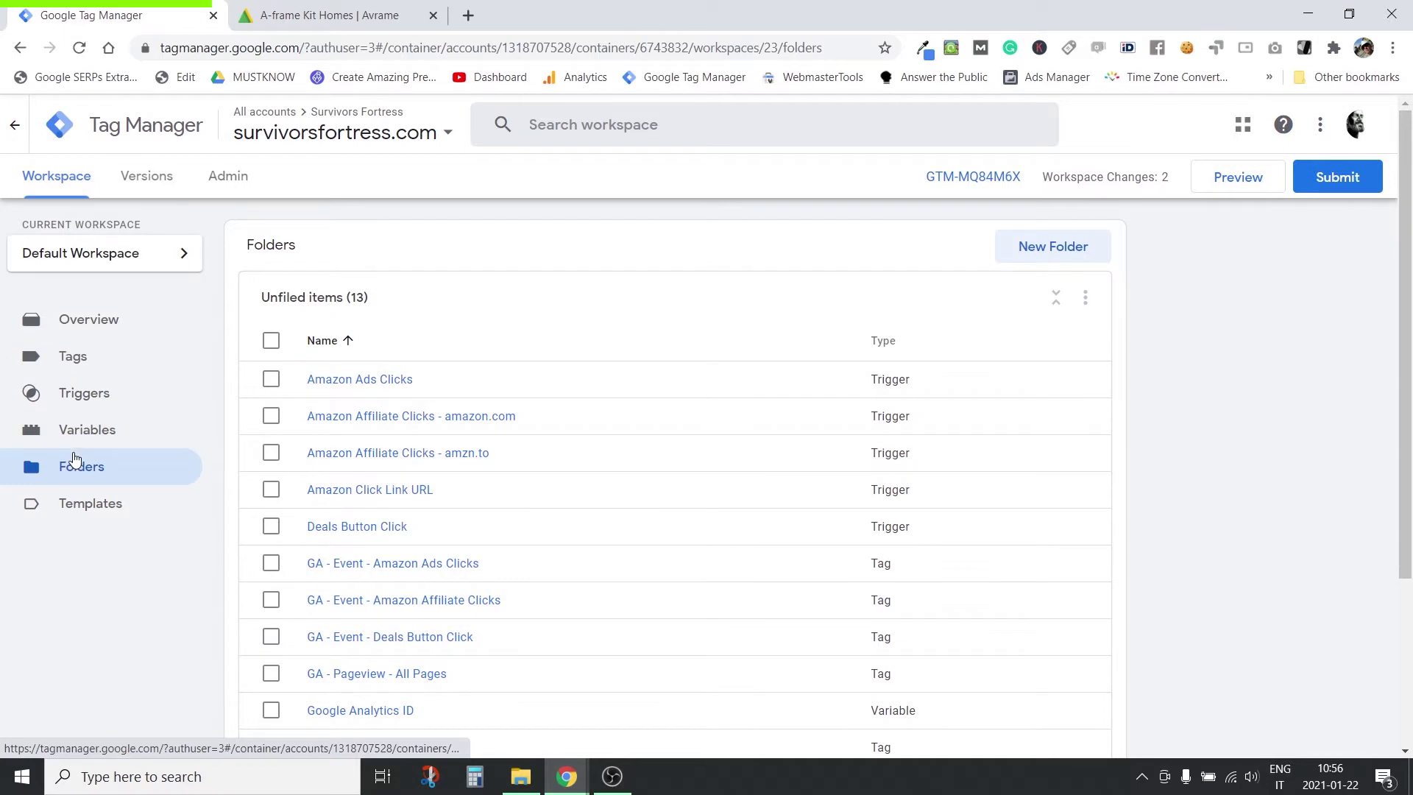
{"action": "scroll", "coordinate": [404, 558], "scroll_direction": "down", "scroll_amount": 3}
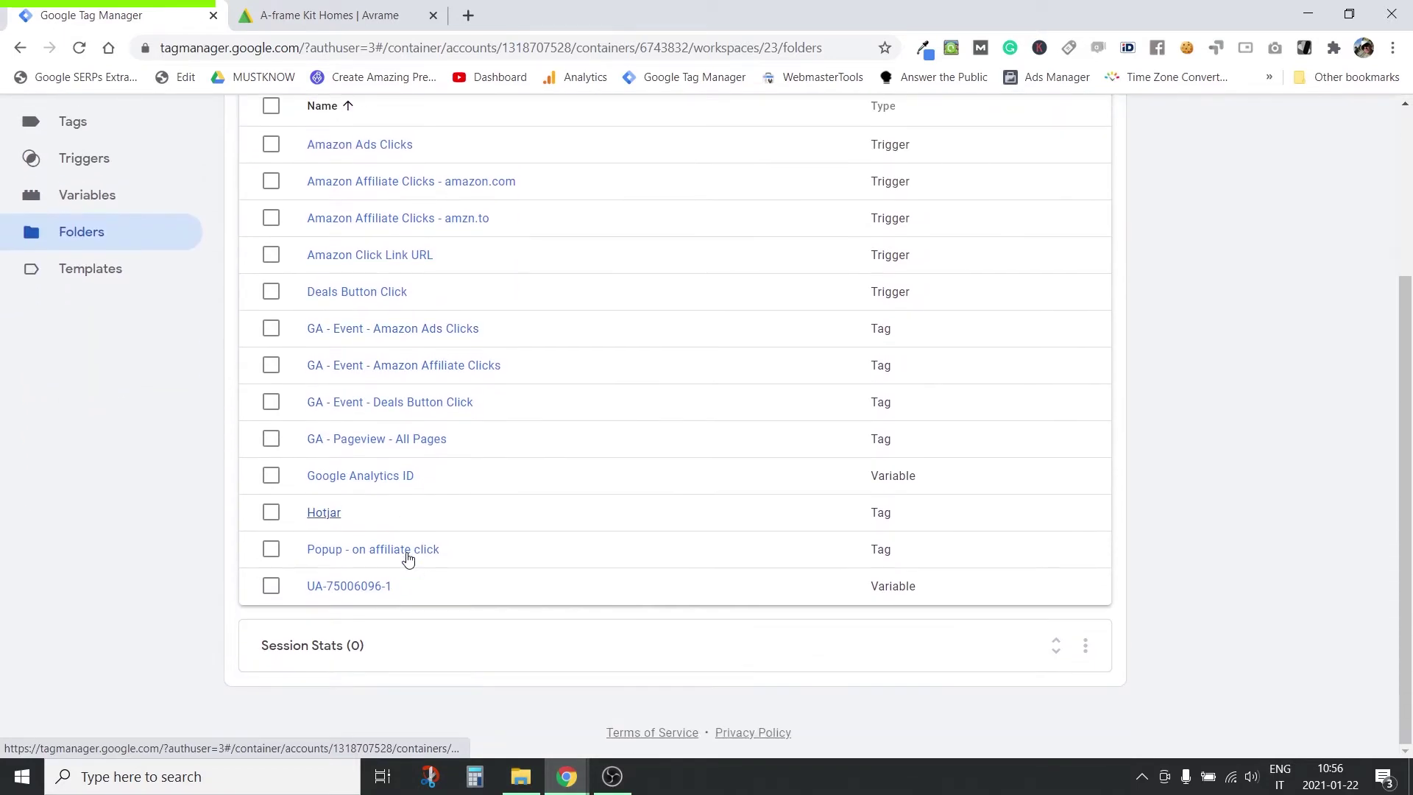
{"action": "scroll", "coordinate": [274, 515], "scroll_direction": "up", "scroll_amount": 3}
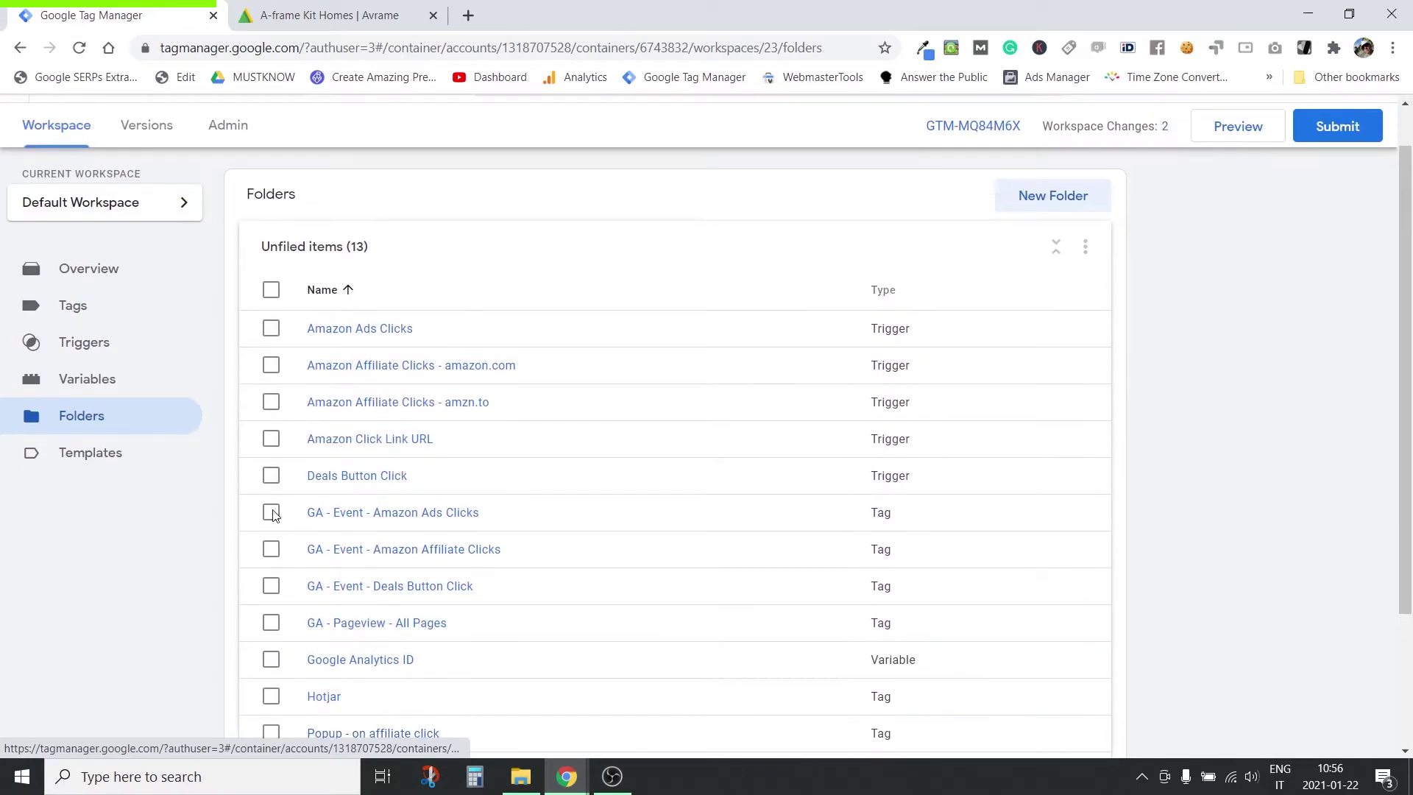
Start a new user-defined variable named DataLayer - GTMstart and assign it to the Session Stats folder
{"action": "left_click", "coordinate": [84, 387]}
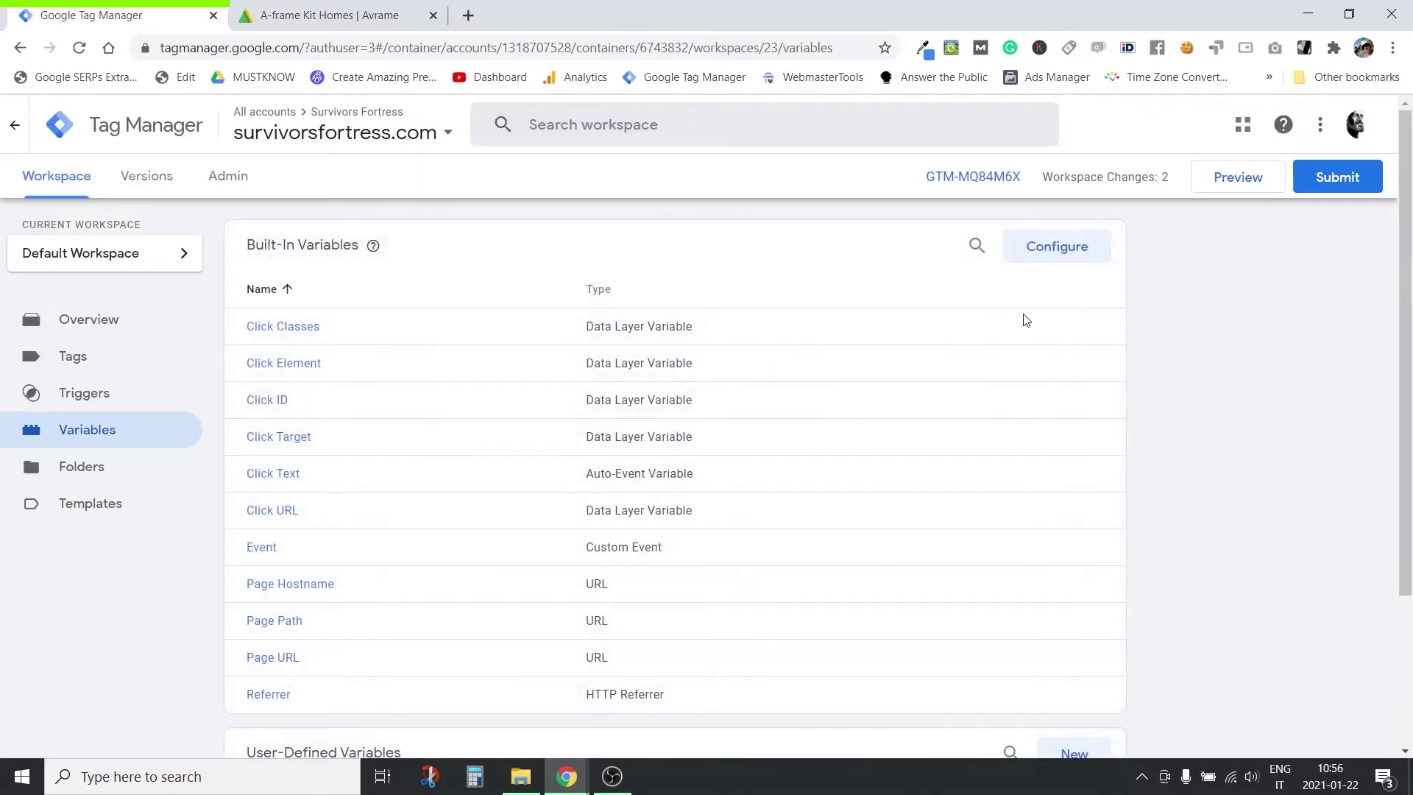
{"action": "scroll", "coordinate": [902, 390], "scroll_direction": "down", "scroll_amount": 3}
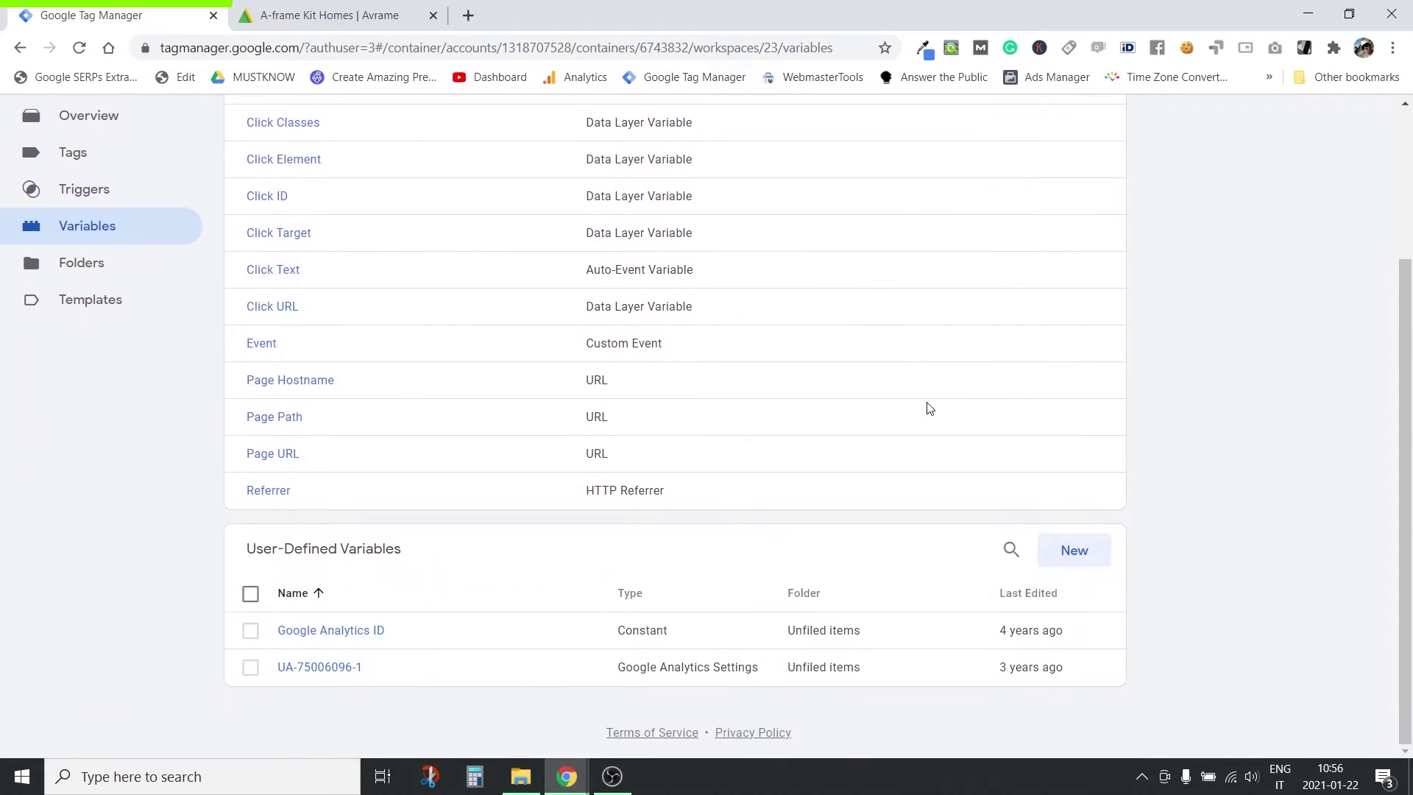
{"action": "left_click", "coordinate": [1075, 554]}
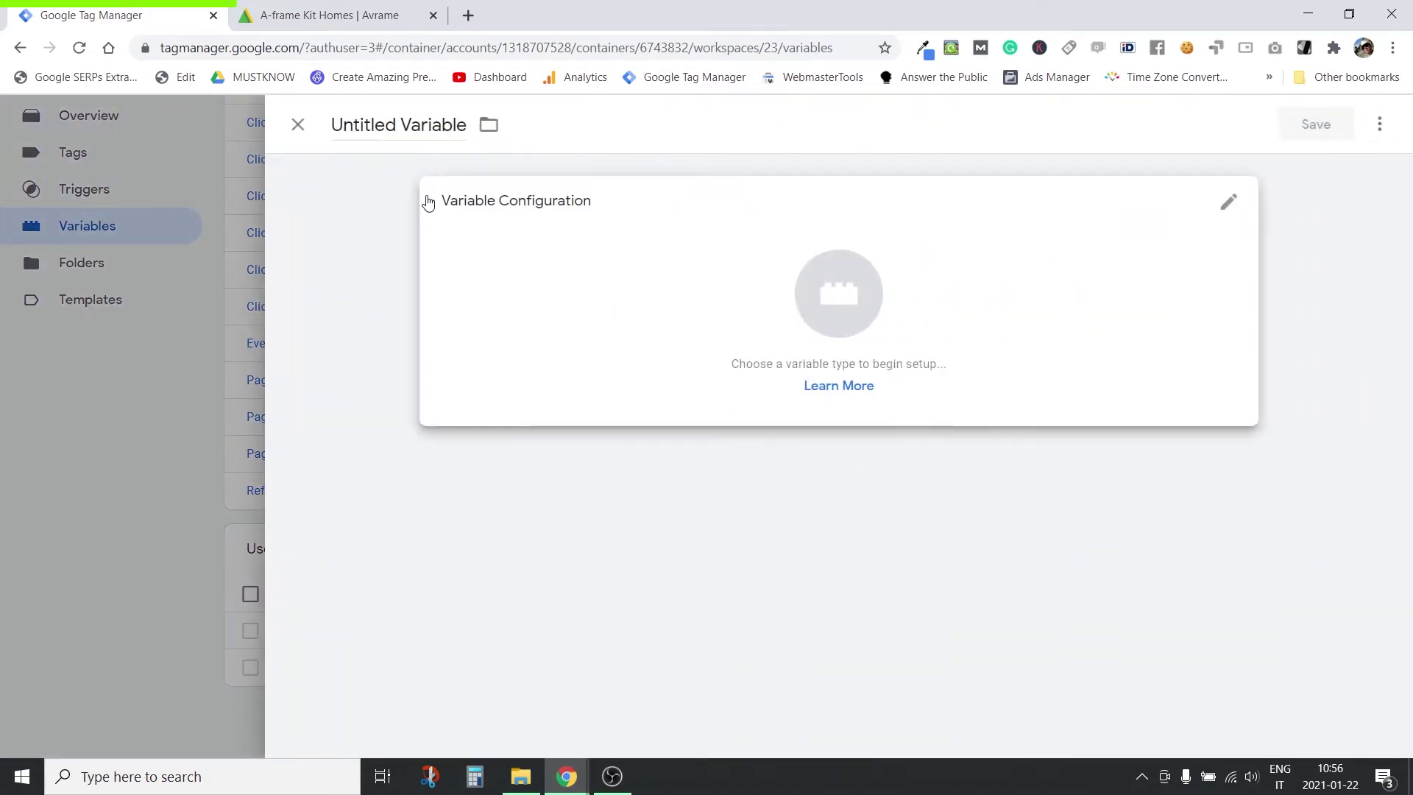
{"action": "left_click_drag", "start_coordinate": [339, 125], "coordinate": [470, 126]}
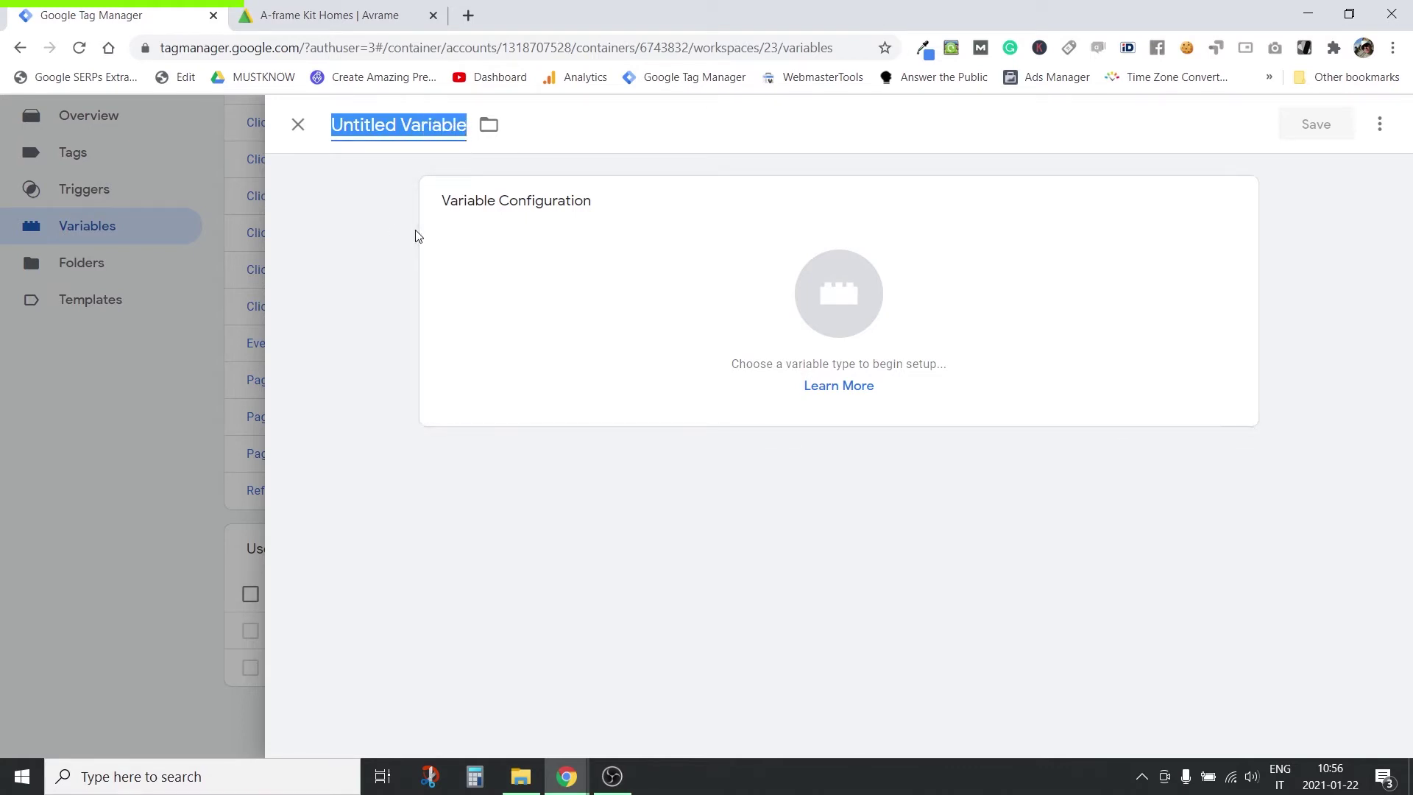
{"action": "type", "text": "Da"}
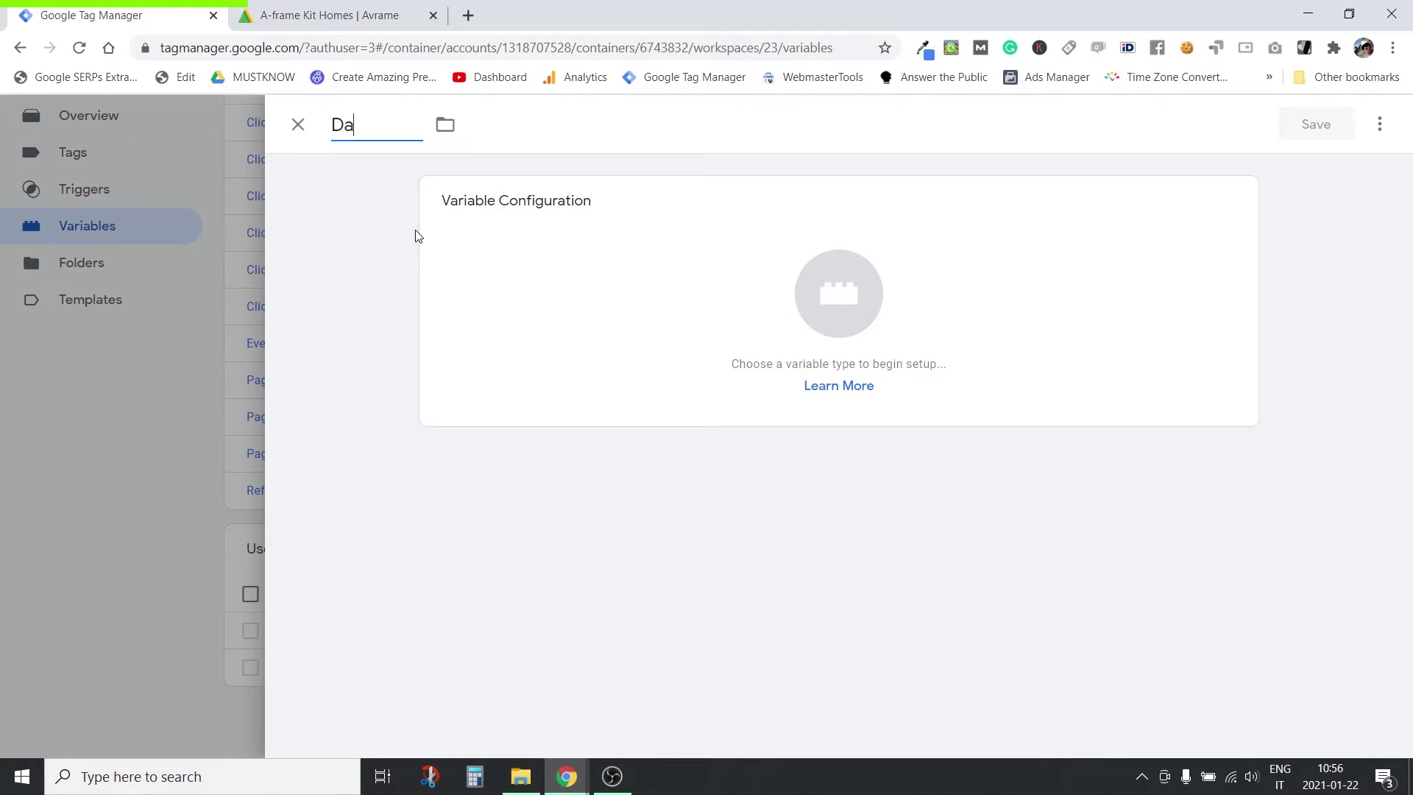
{"action": "type", "text": "taLayer - "}
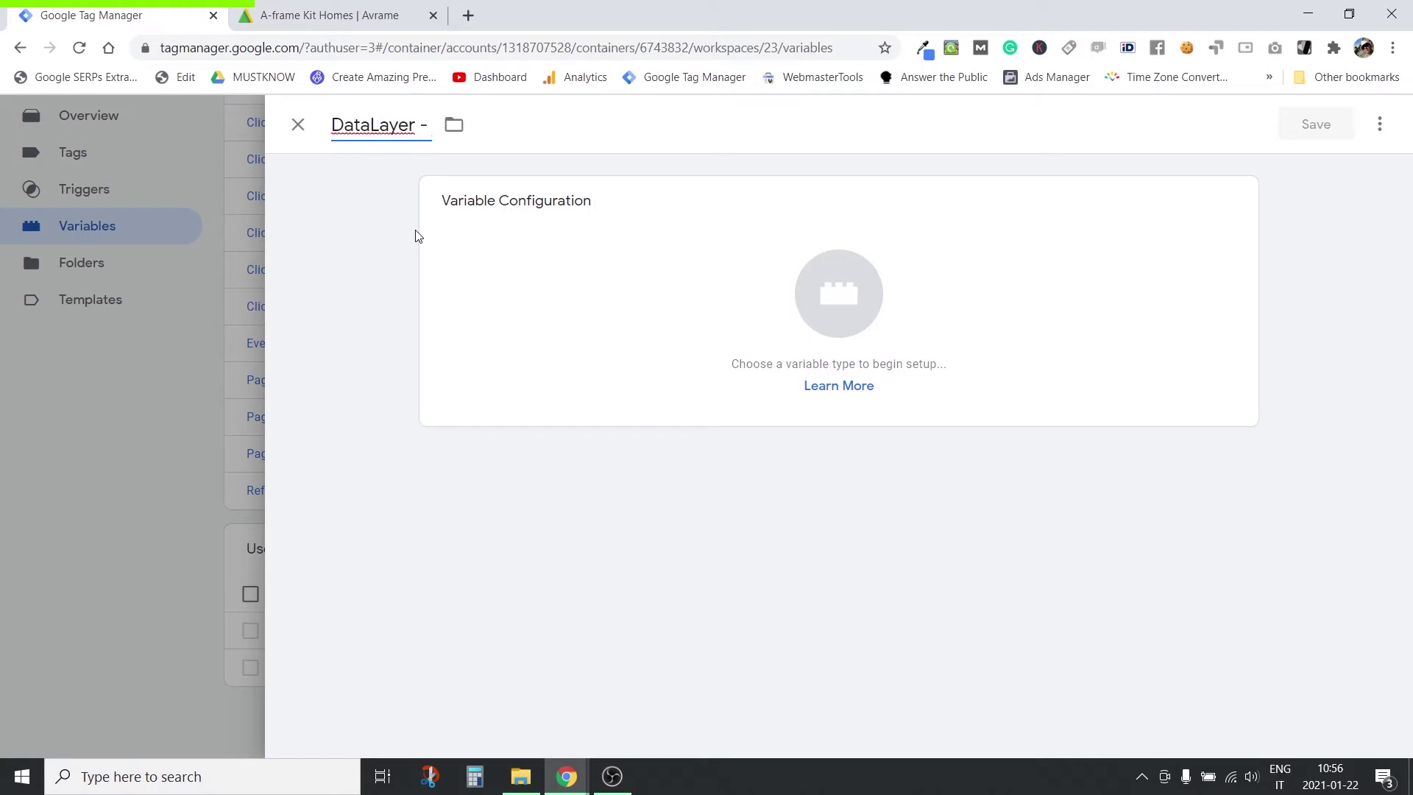
{"action": "type", "text": "GTMstart"}
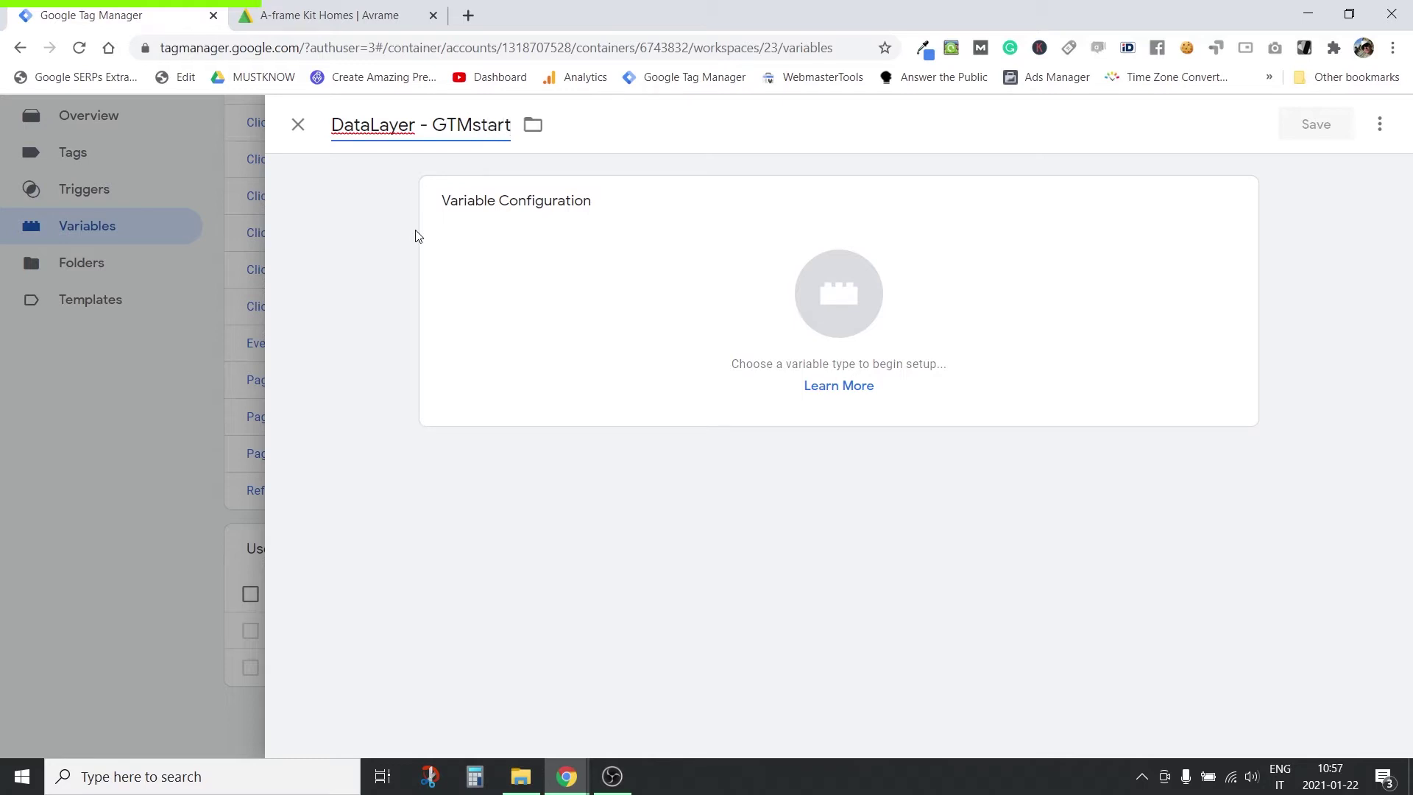
{"action": "left_click", "coordinate": [367, 280]}
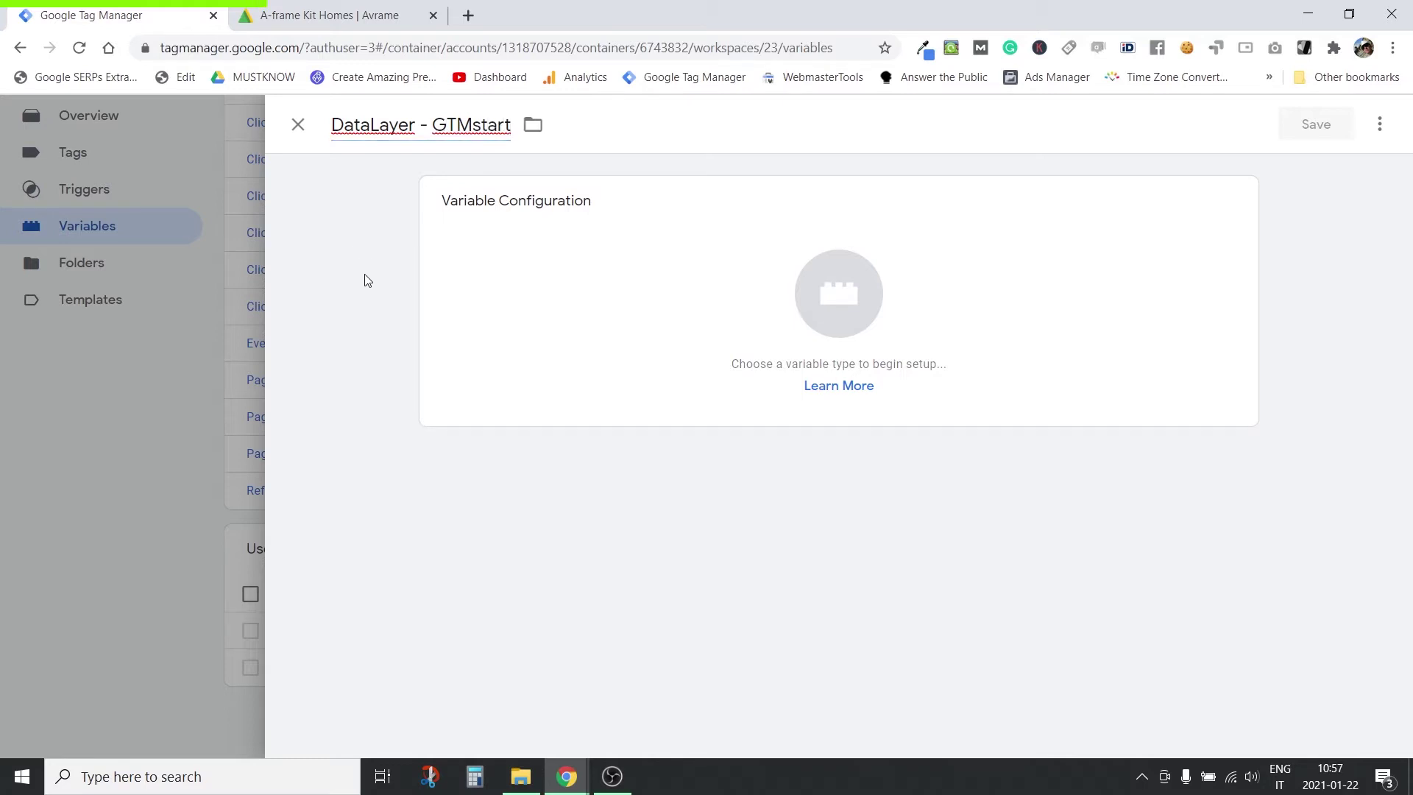
{"action": "left_click", "coordinate": [535, 125]}
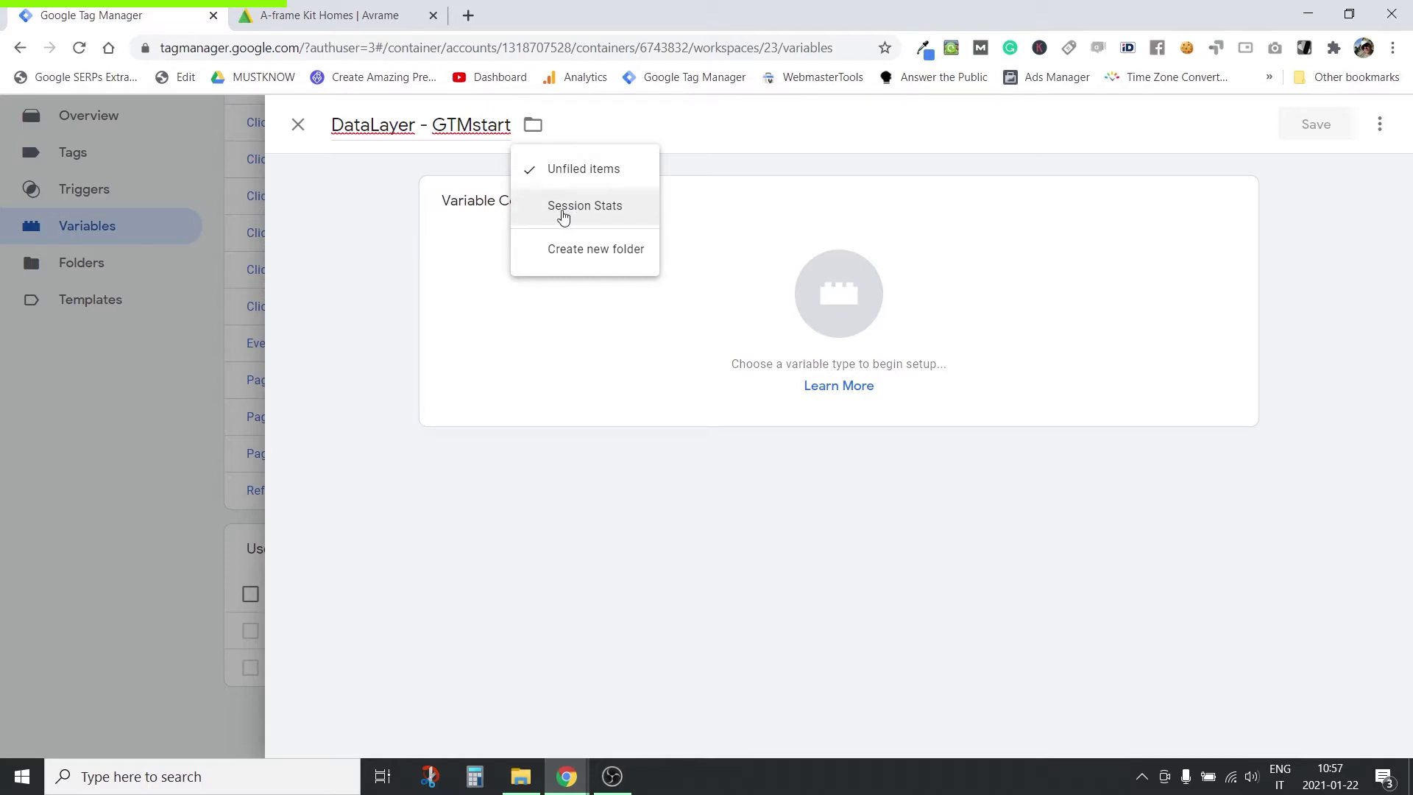
{"action": "left_click", "coordinate": [566, 214]}
Configure the variable as a Data Layer Variable with the data layer variable name gtm.start and save it
{"action": "left_click", "coordinate": [802, 293]}
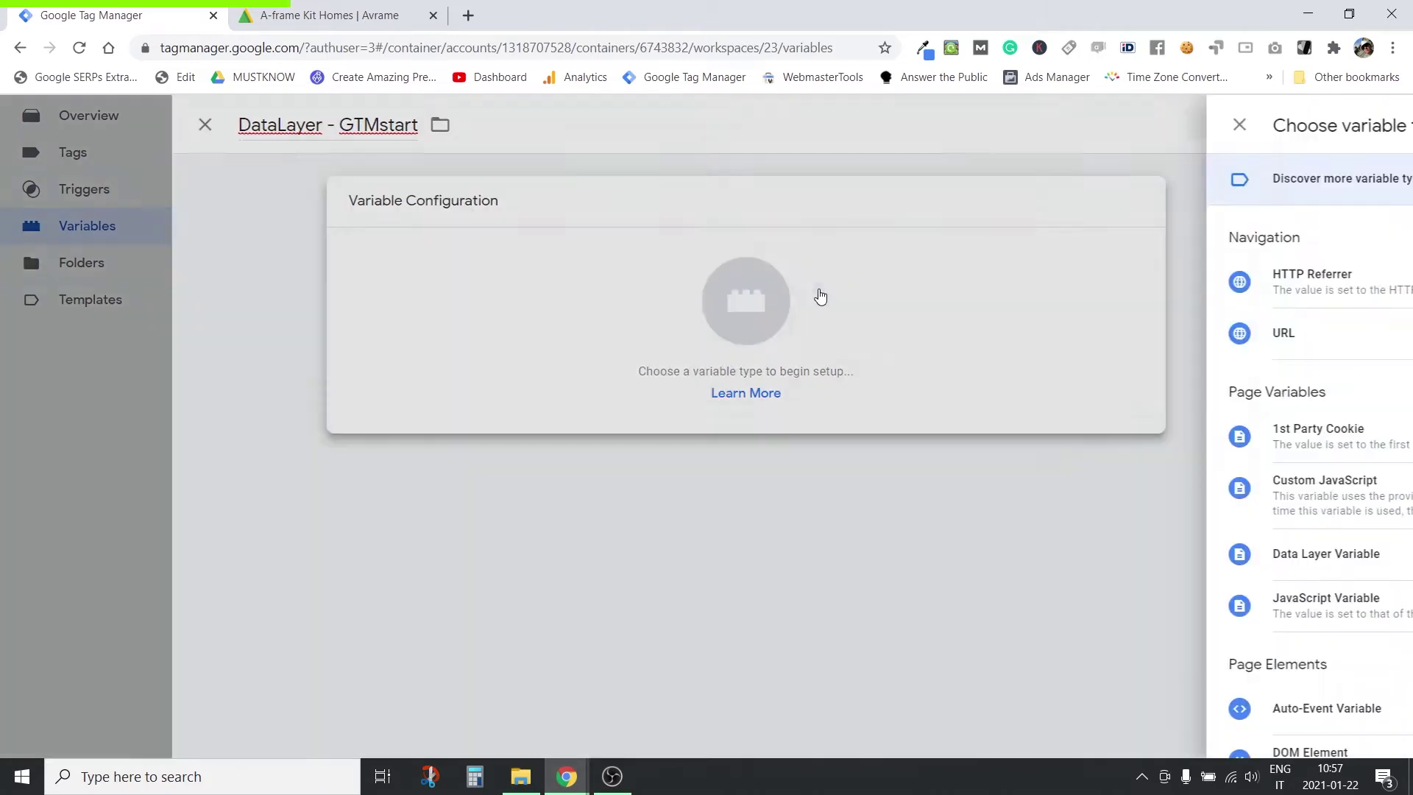
{"action": "scroll", "coordinate": [1038, 434], "scroll_direction": "down", "scroll_amount": 1}
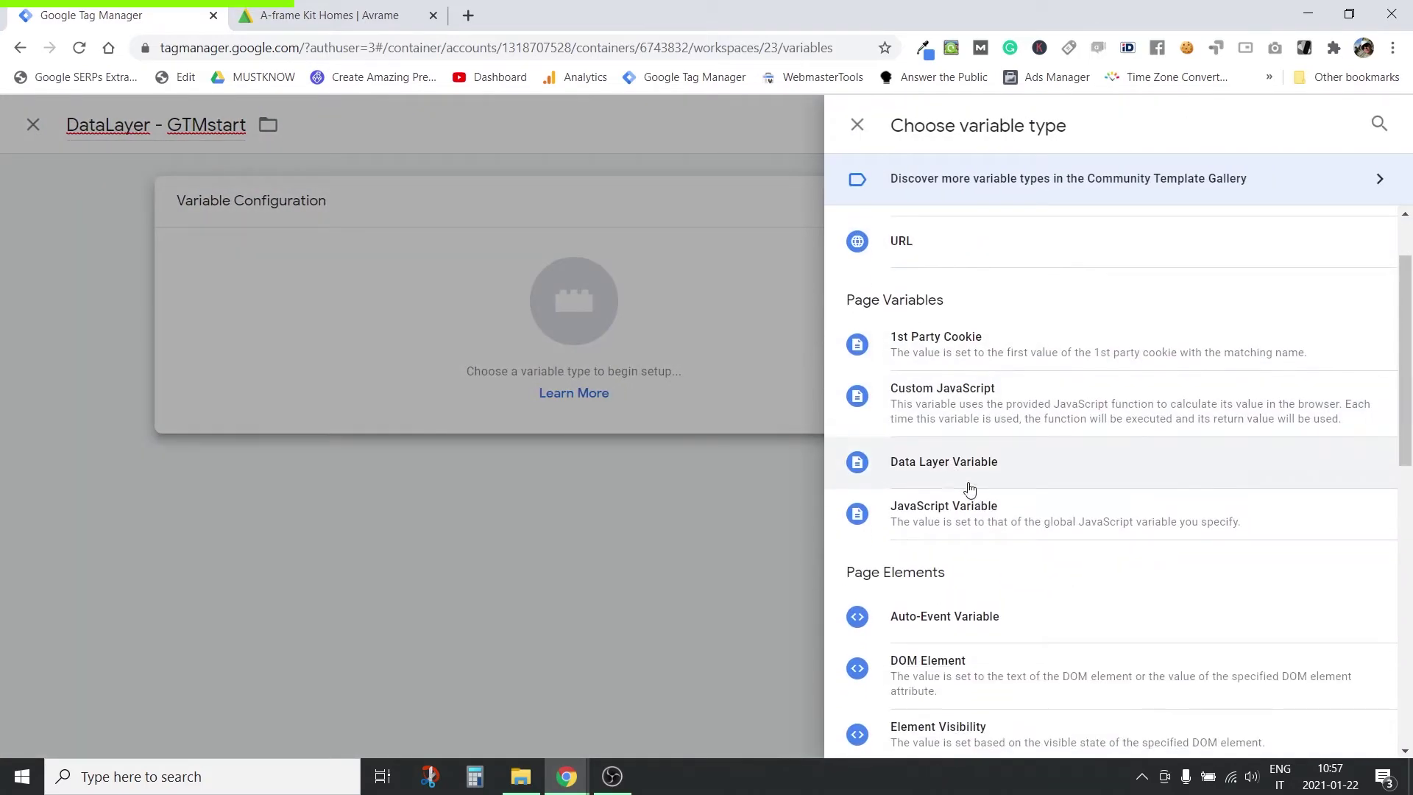
{"action": "left_click", "coordinate": [947, 464]}
{"action": "left_click", "coordinate": [508, 393]}
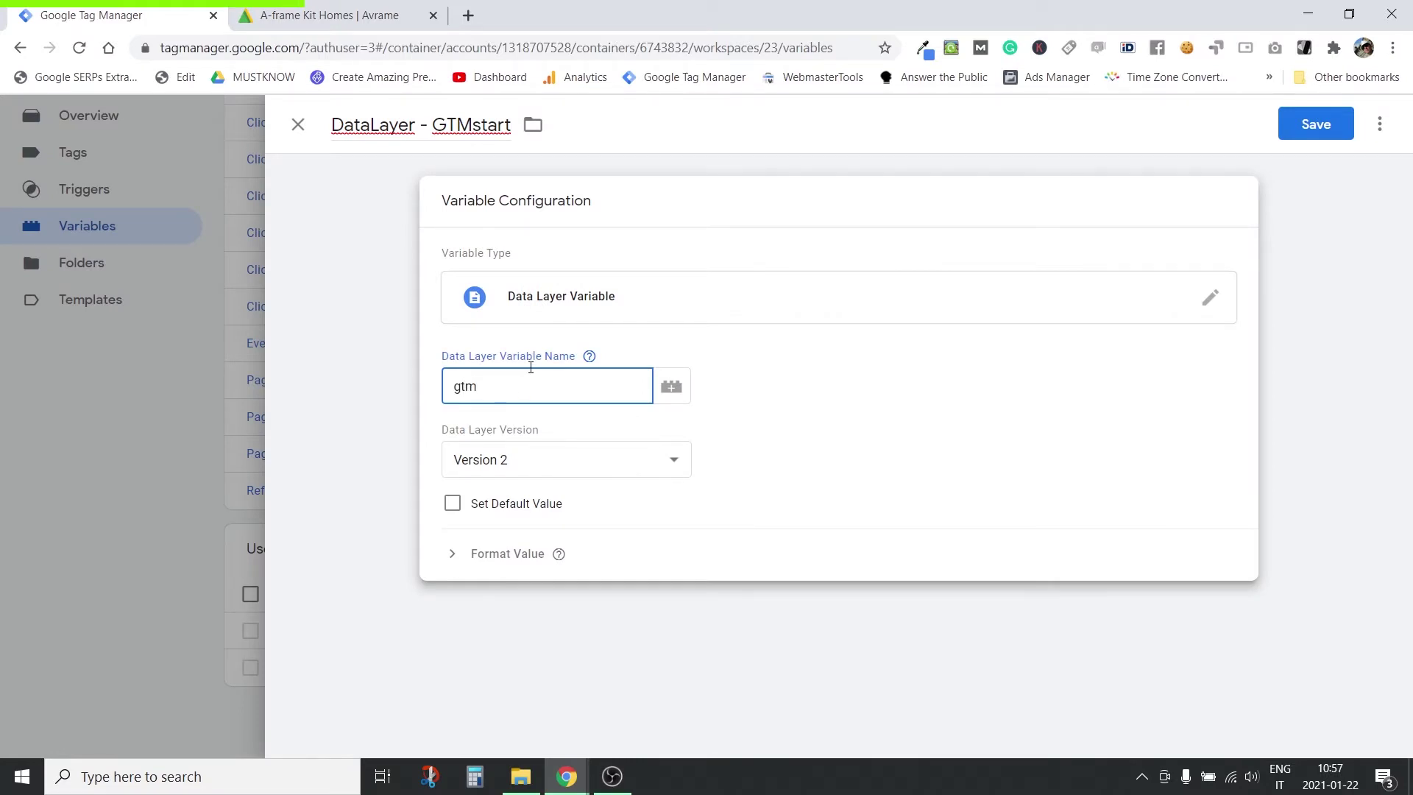
{"action": "type", "text": "gtm.start"}
{"action": "key", "text": "Tab"}
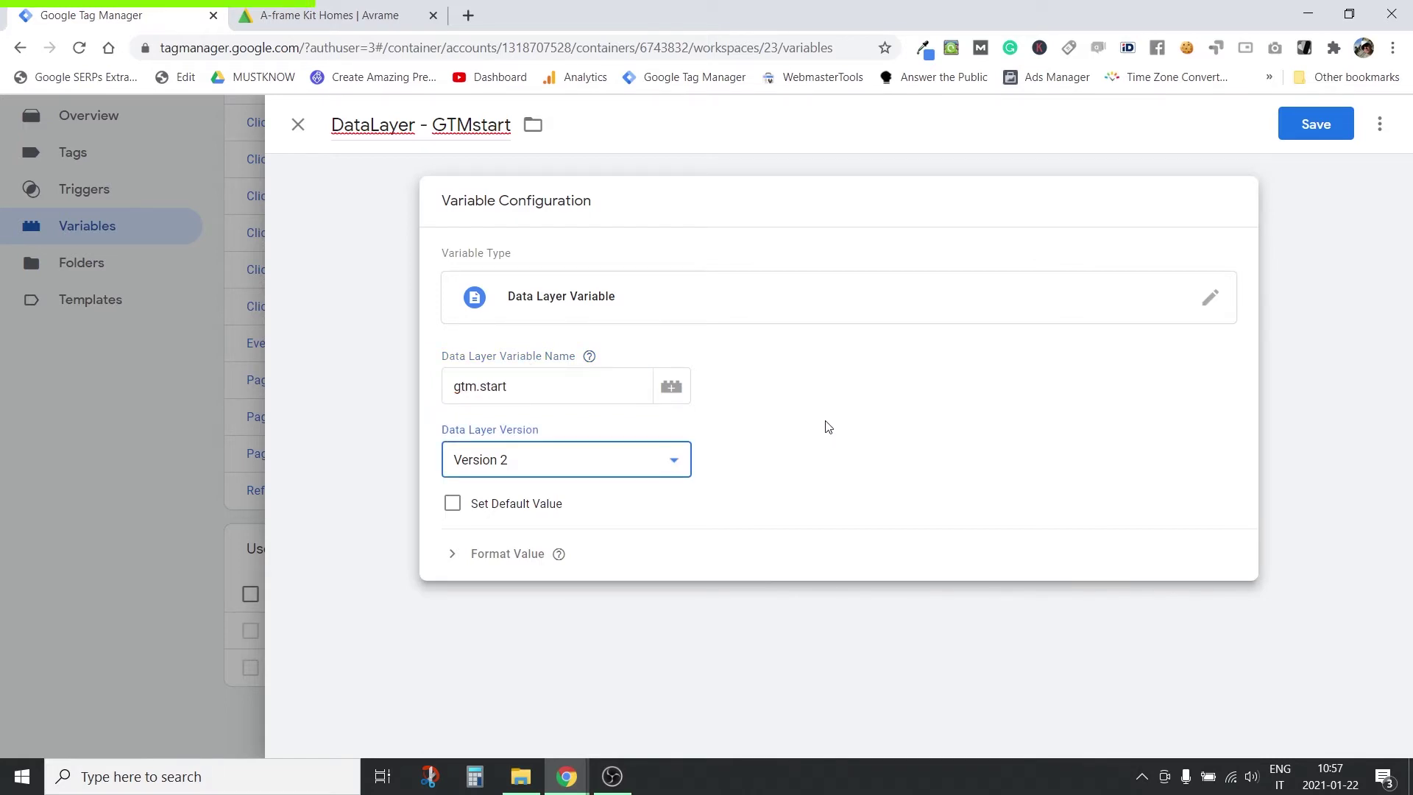
{"action": "left_click", "coordinate": [1316, 124]}
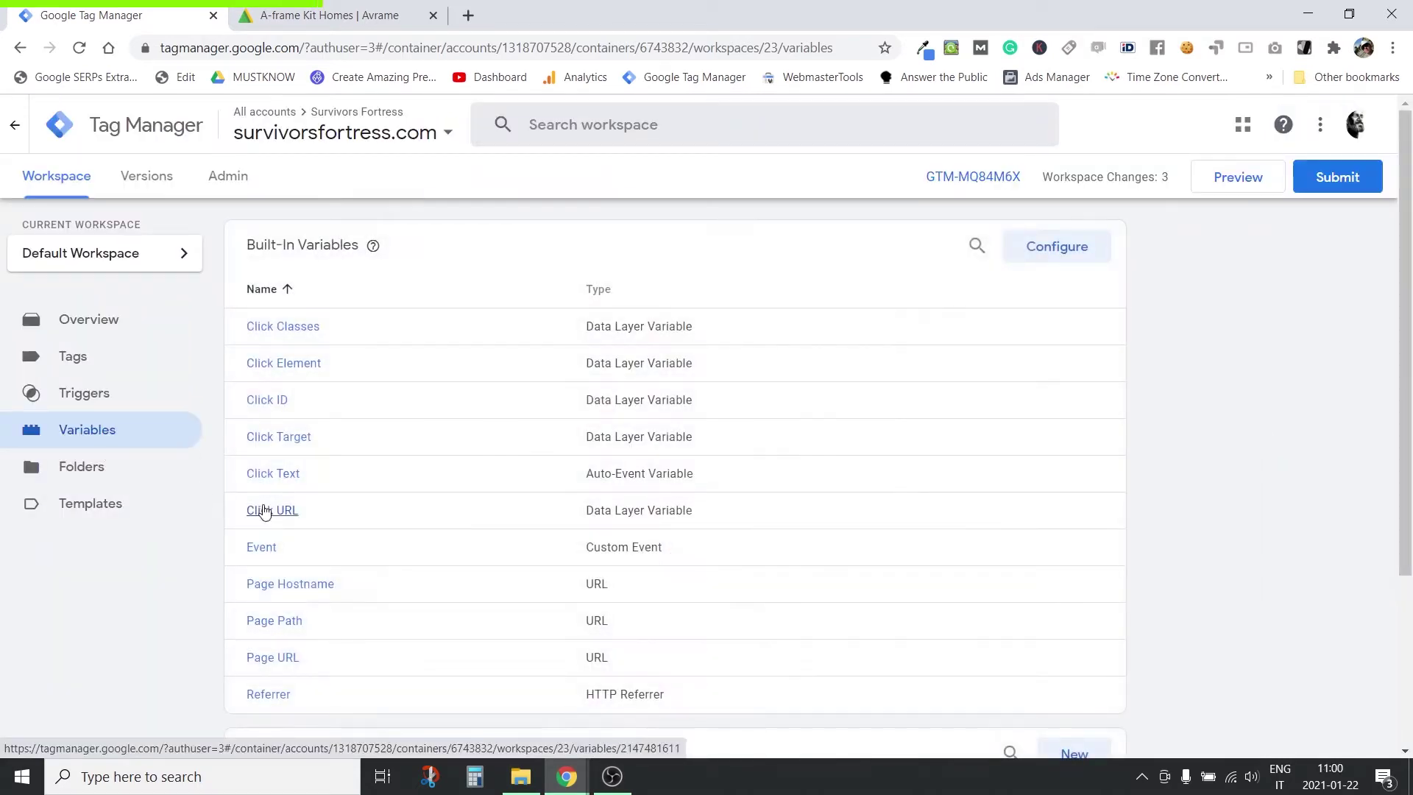
Start another user-defined variable named Cookie - GTMstart and assign it to the Session Stats folder
{"action": "scroll", "coordinate": [516, 446], "scroll_direction": "down", "scroll_amount": 3}
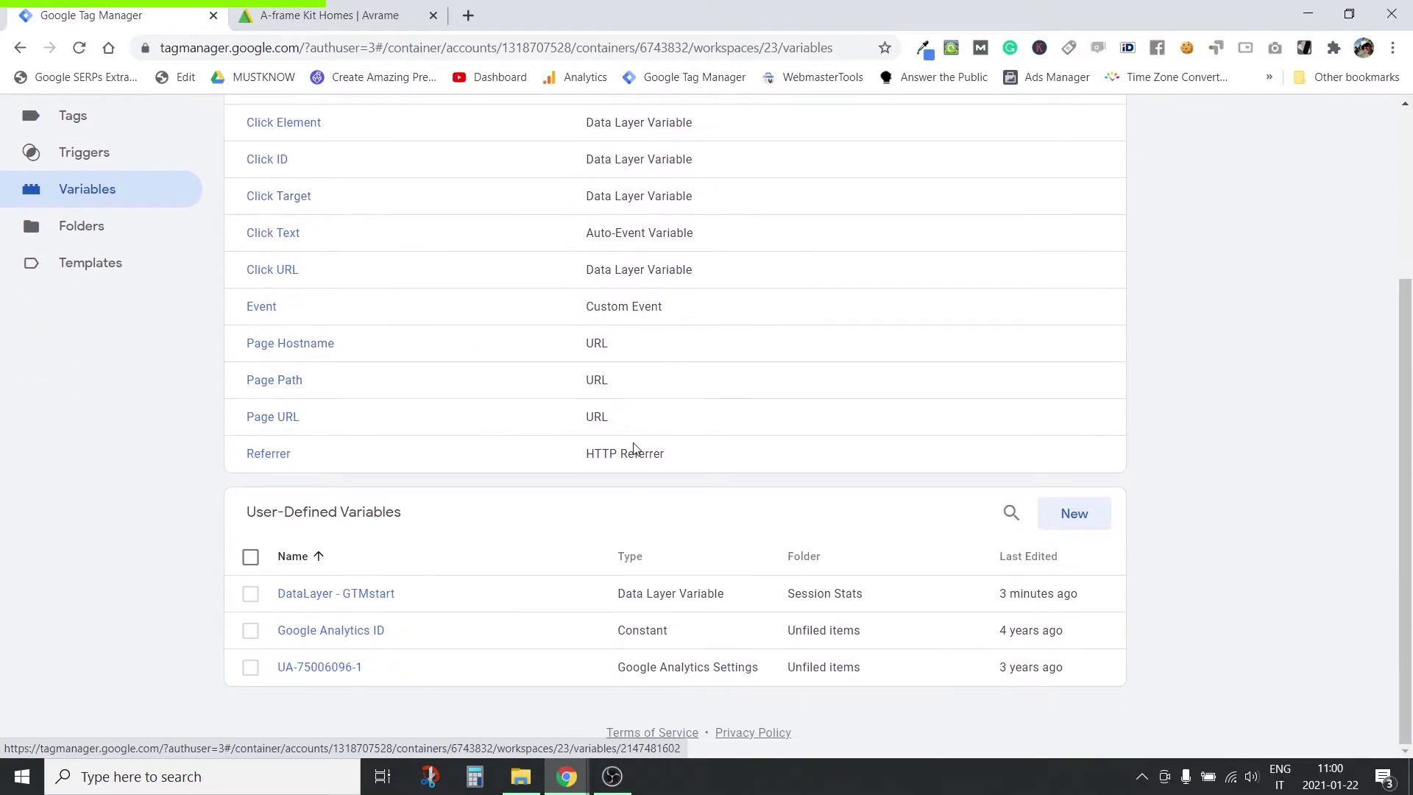
{"action": "left_click", "coordinate": [1075, 514]}
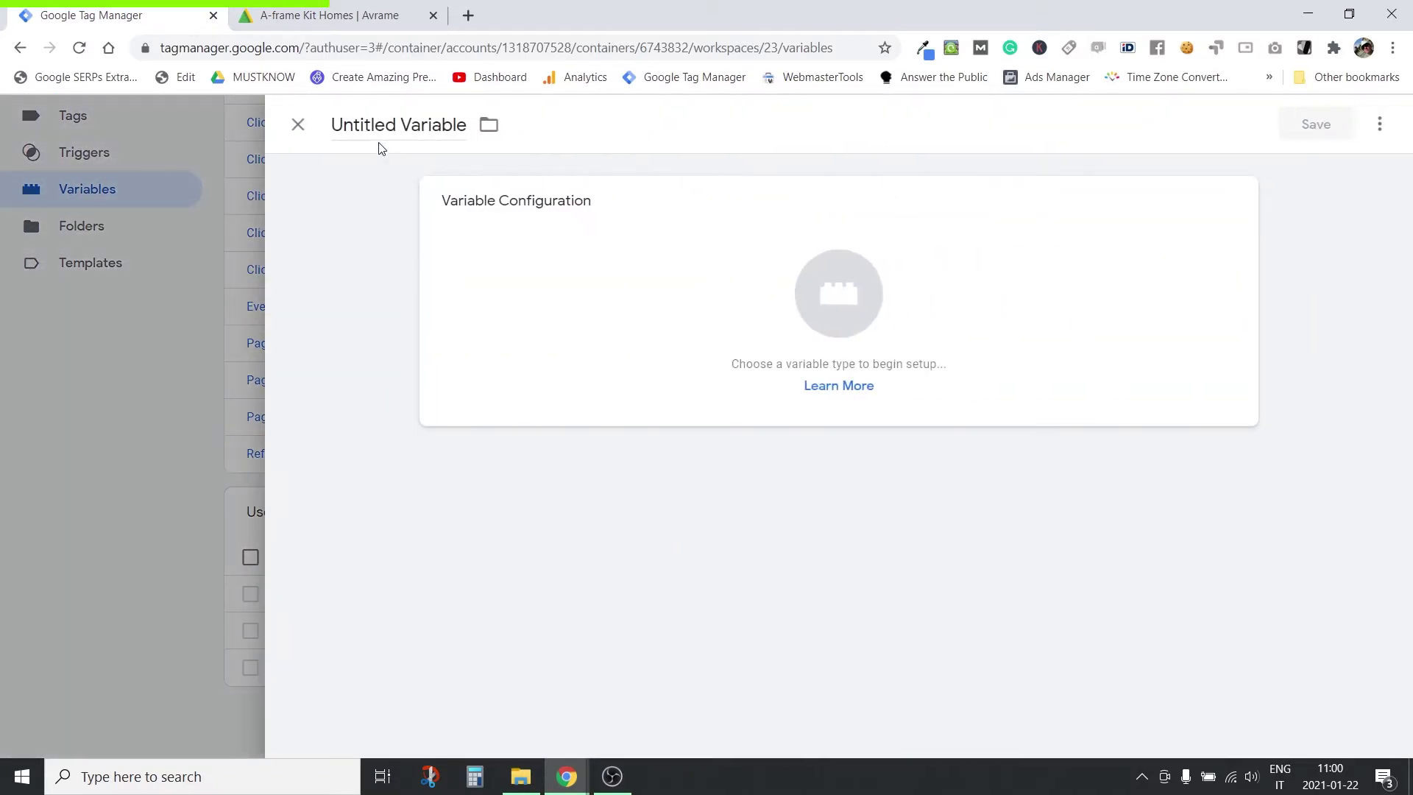
{"action": "left_click_drag", "start_coordinate": [332, 127], "coordinate": [479, 132]}
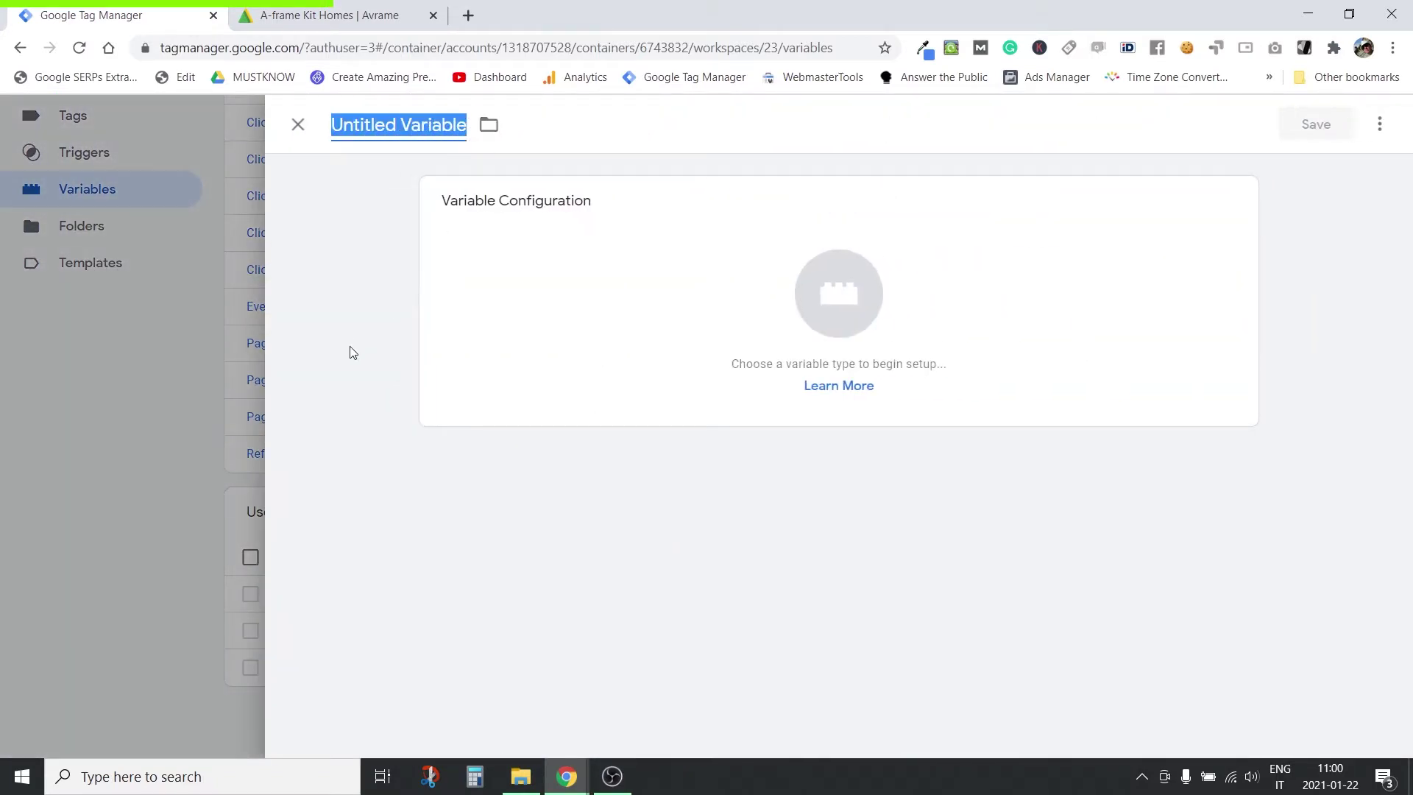
{"action": "type", "text": "Cookie"}
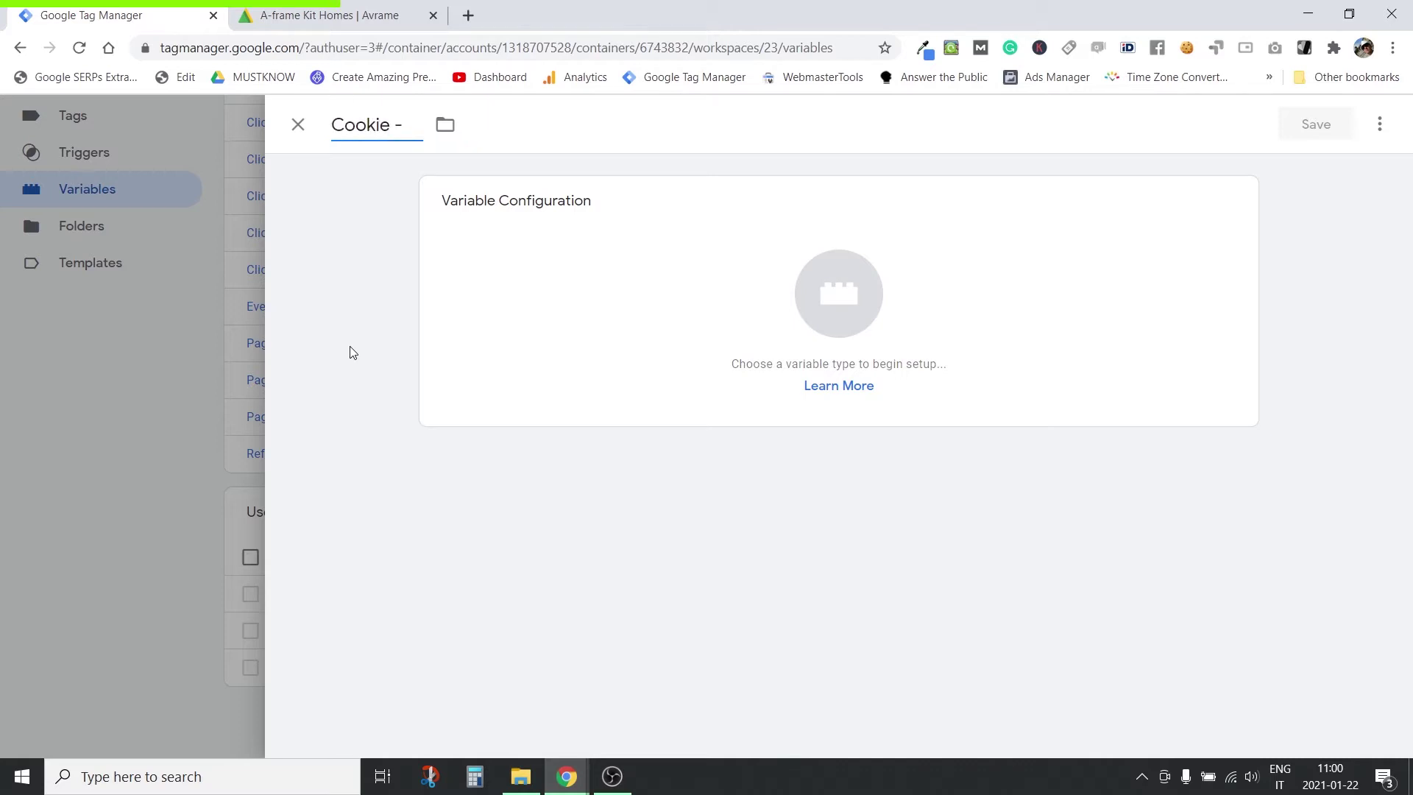
{"action": "type", "text": " - GTMstart"}
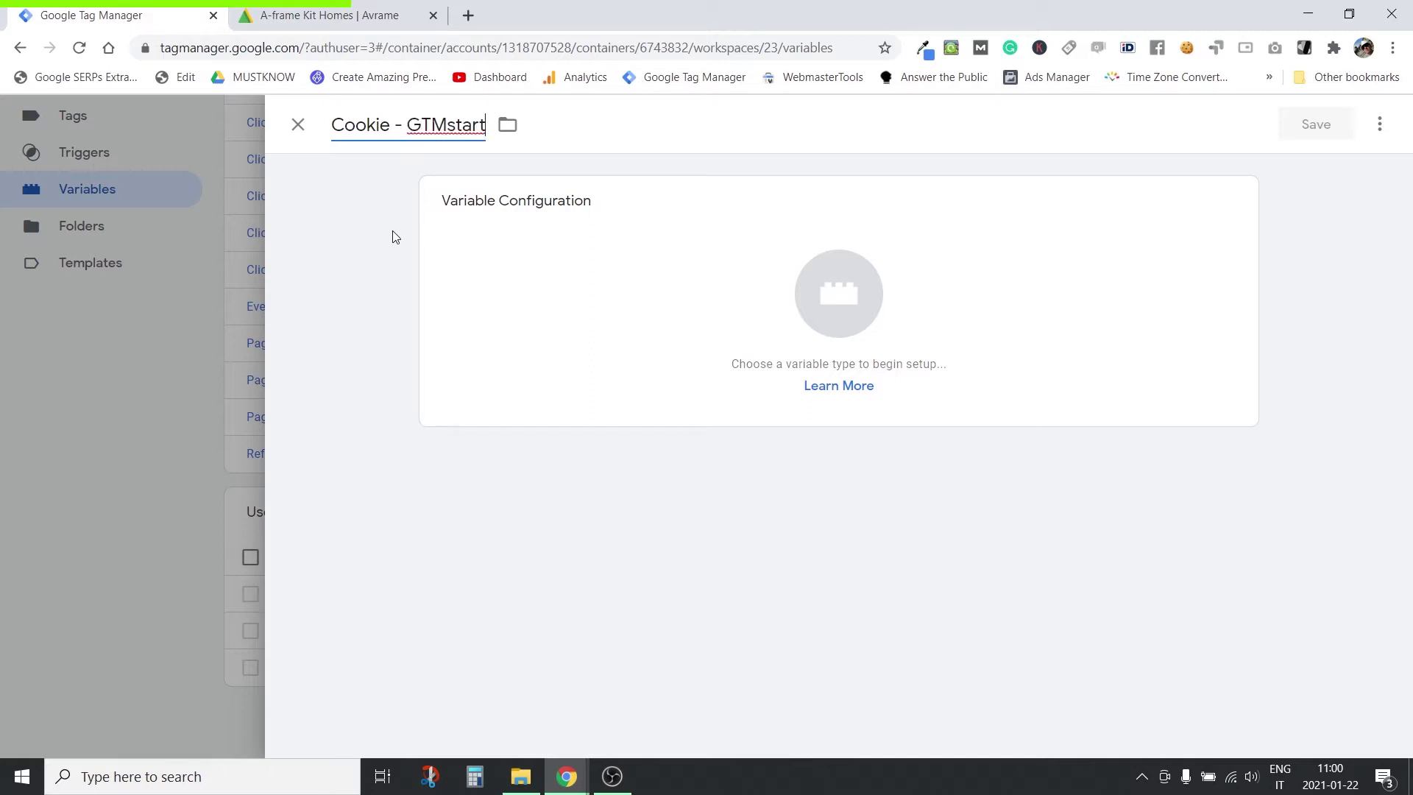
{"action": "left_click", "coordinate": [508, 124]}
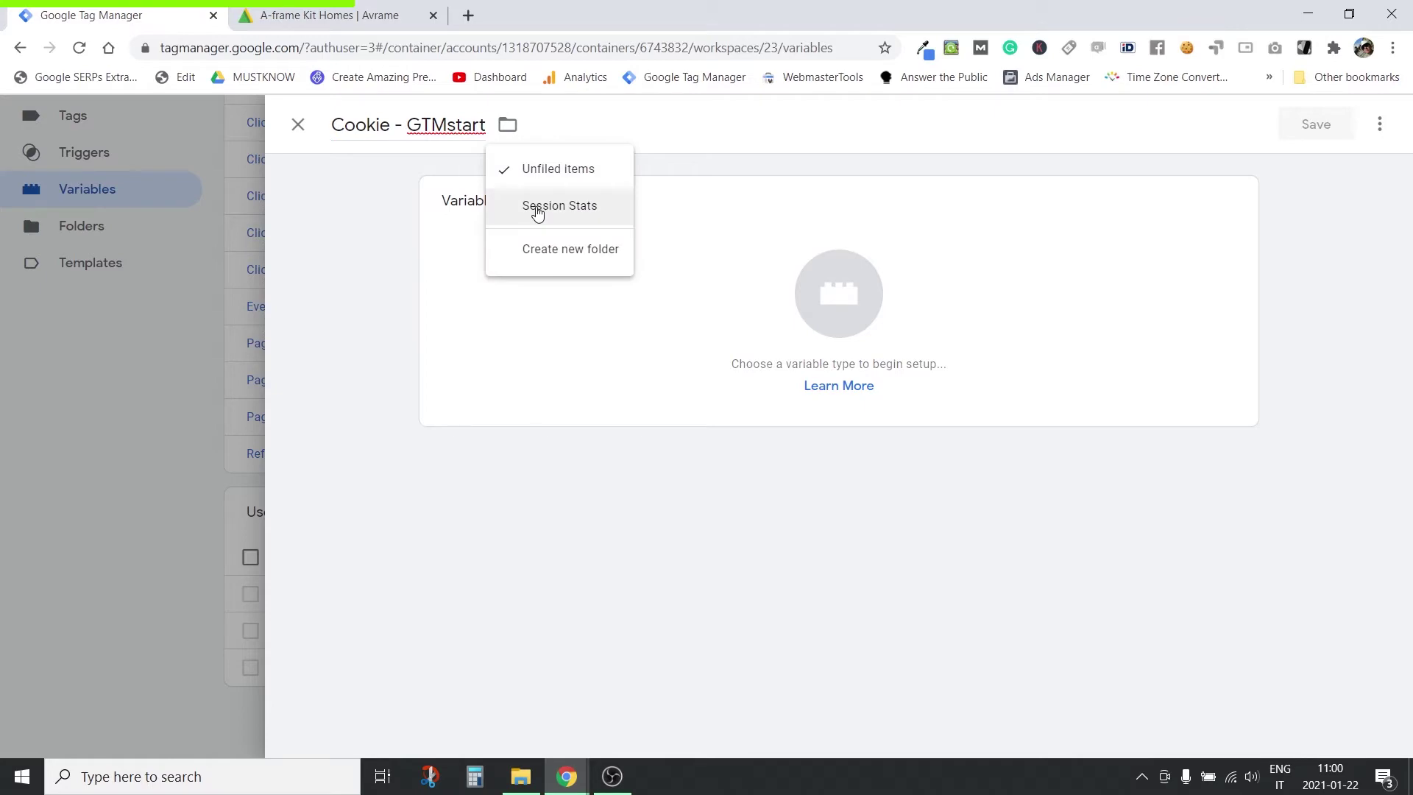
{"action": "left_click", "coordinate": [536, 207]}
Configure the variable as a 1st Party Cookie with the cookie name GTMstart and save it
{"action": "left_click", "coordinate": [826, 296]}
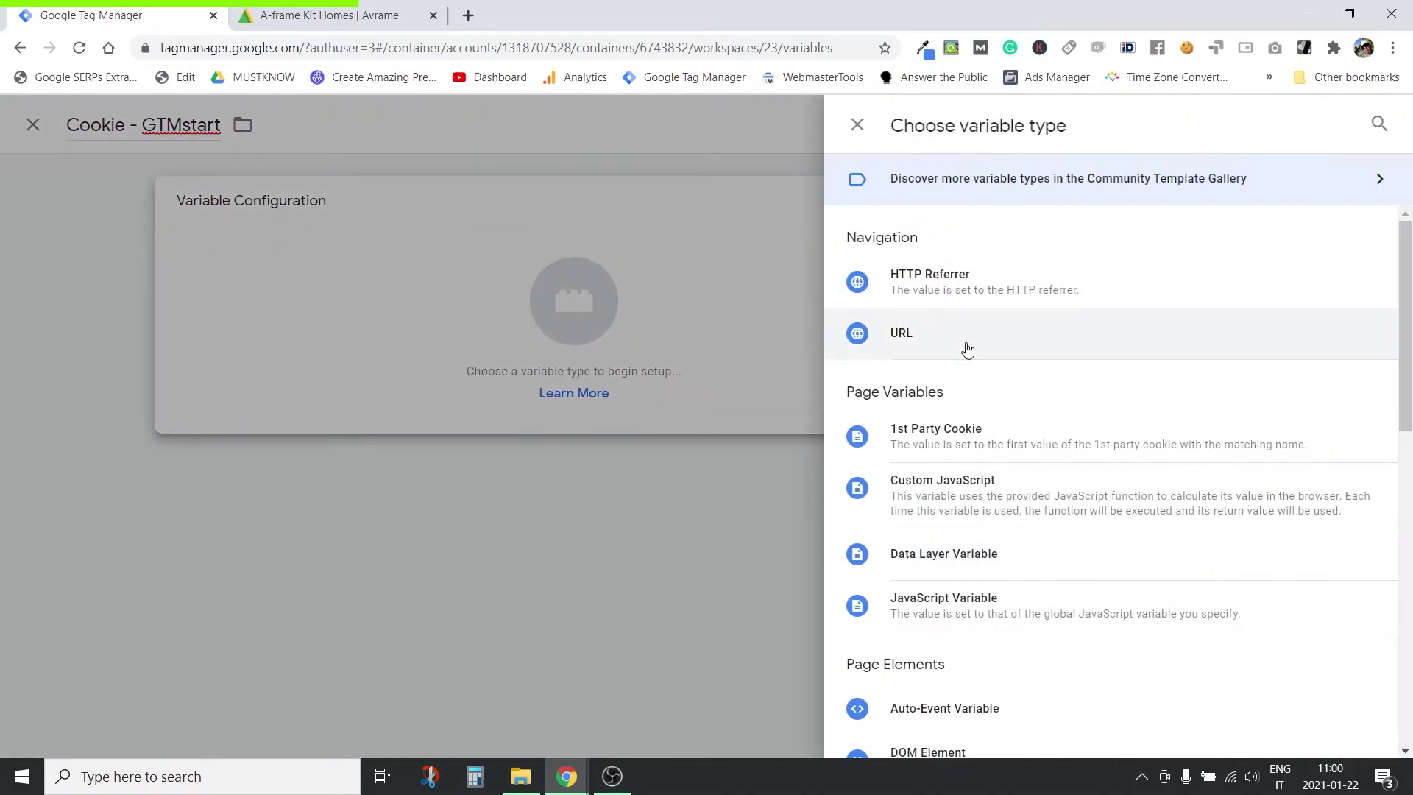
{"action": "left_click", "coordinate": [963, 434]}
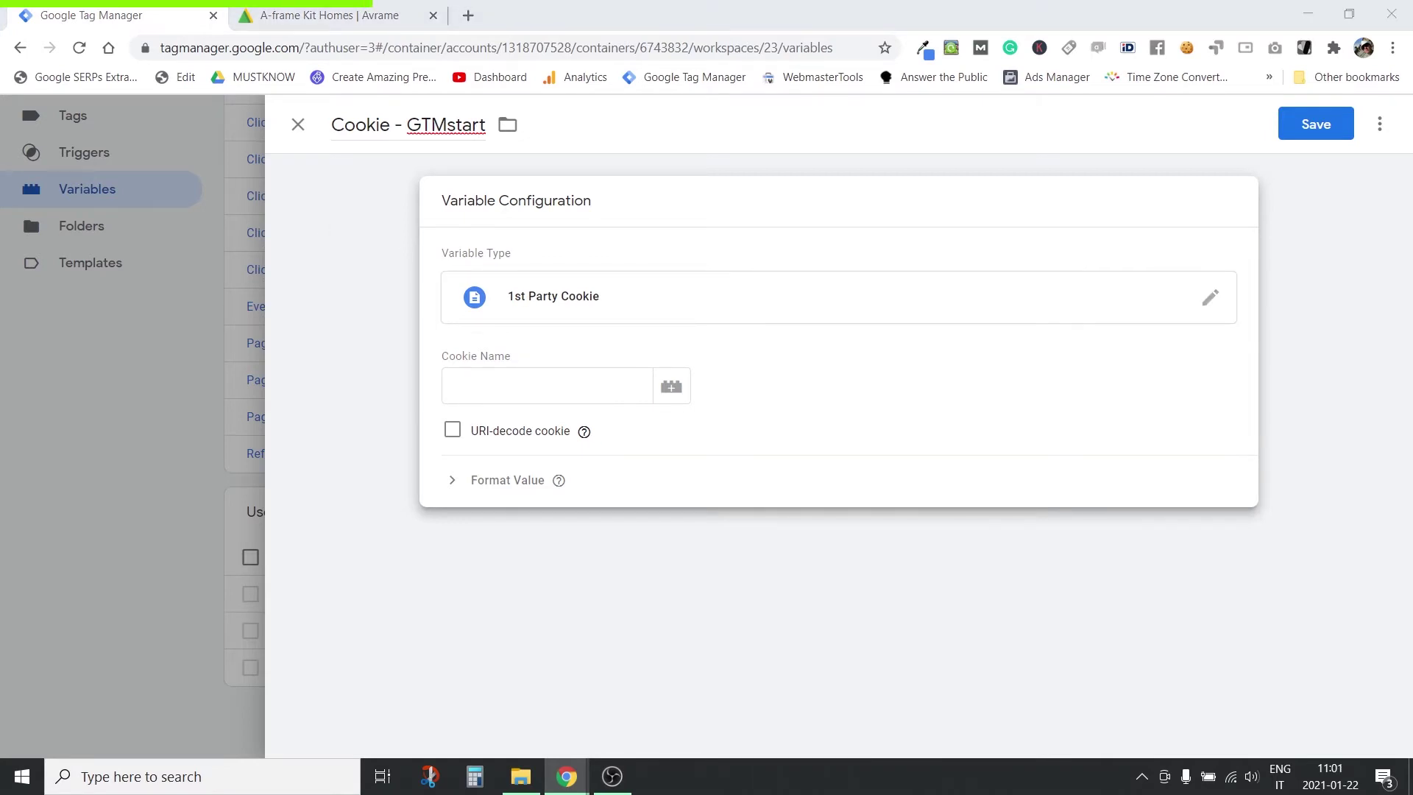
{"action": "left_click", "coordinate": [479, 393]}
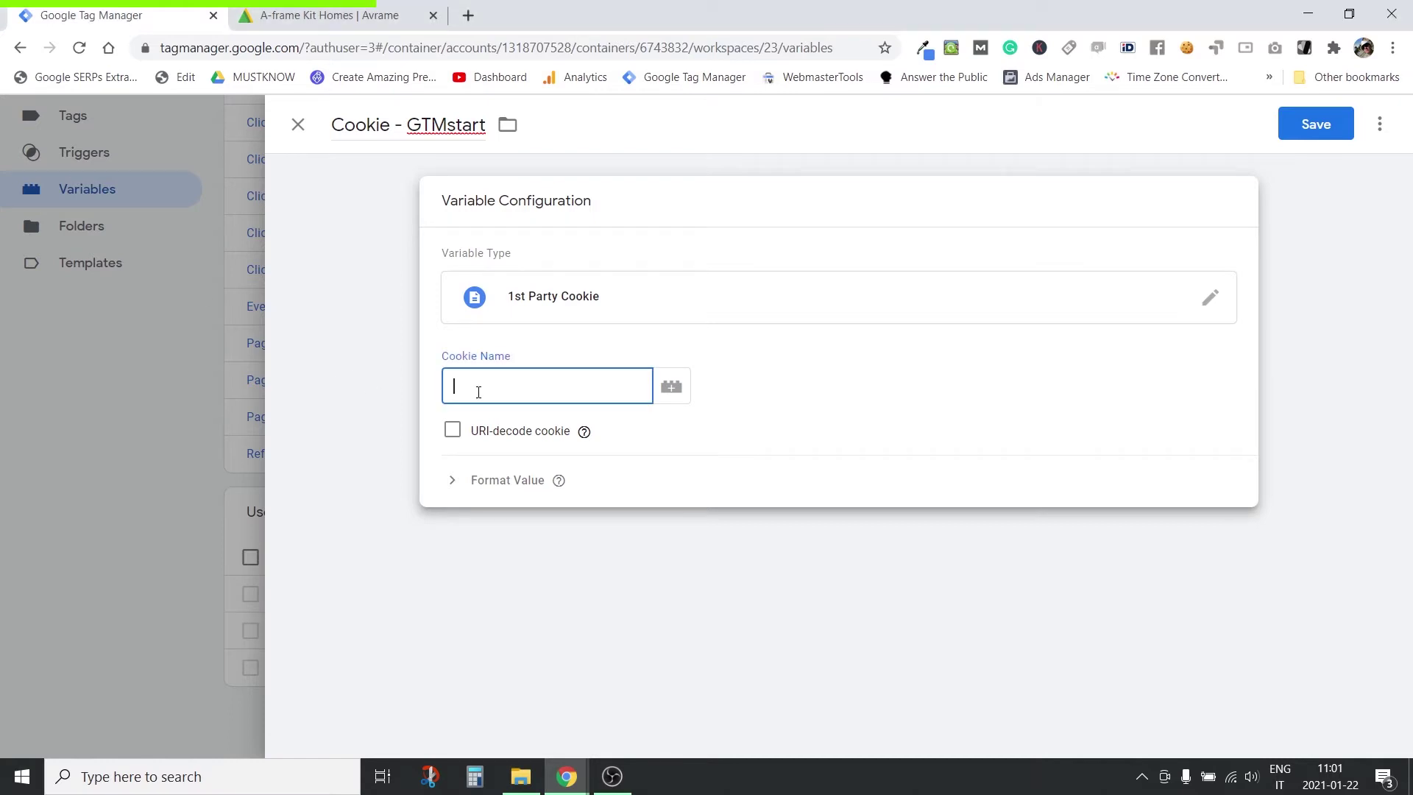
{"action": "type", "text": "GTMstart"}
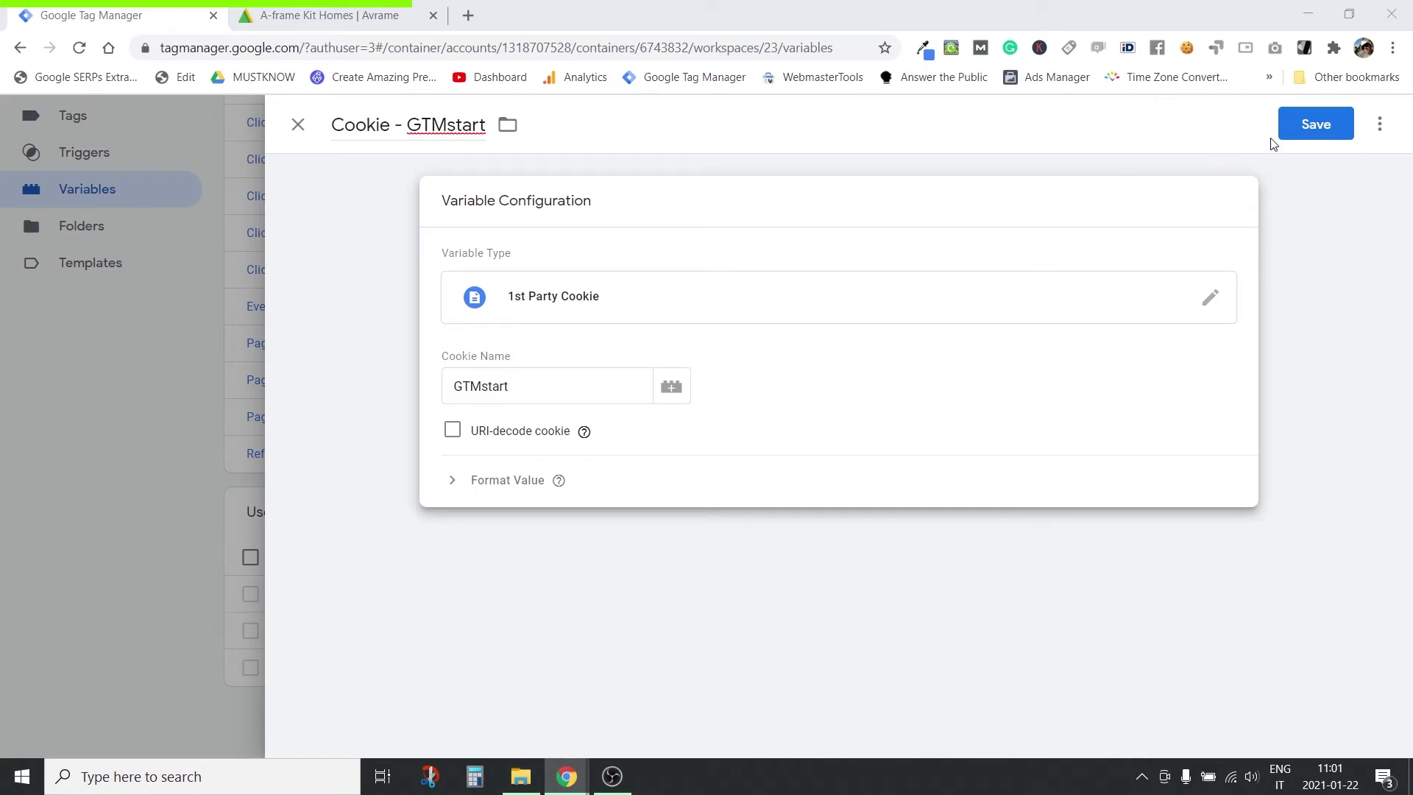
{"action": "left_click", "coordinate": [1317, 125]}
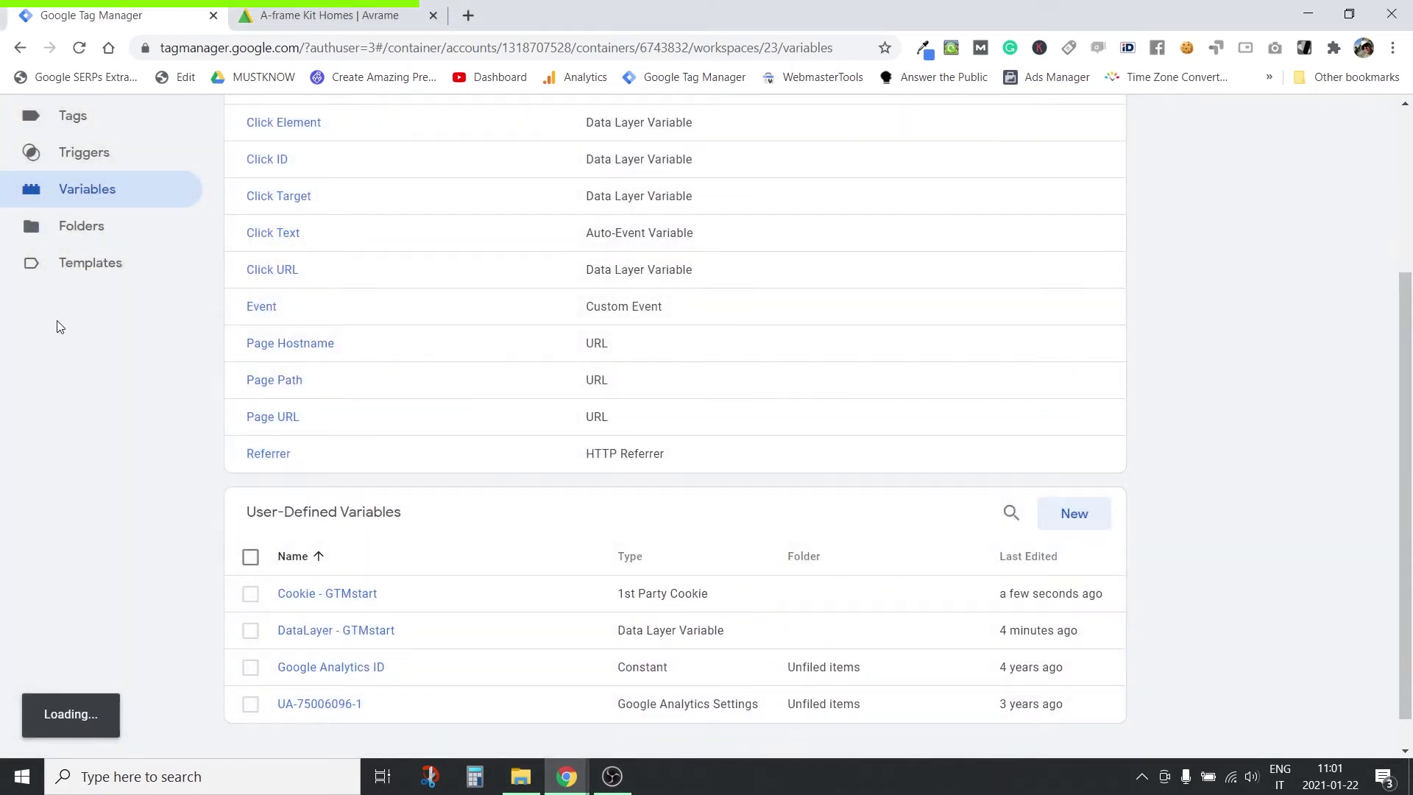
Start a new tag named Session - Set Start and assign it to the Session Stats folder
{"action": "scroll", "coordinate": [81, 353], "scroll_direction": "up", "scroll_amount": 3}
{"action": "left_click", "coordinate": [70, 360]}
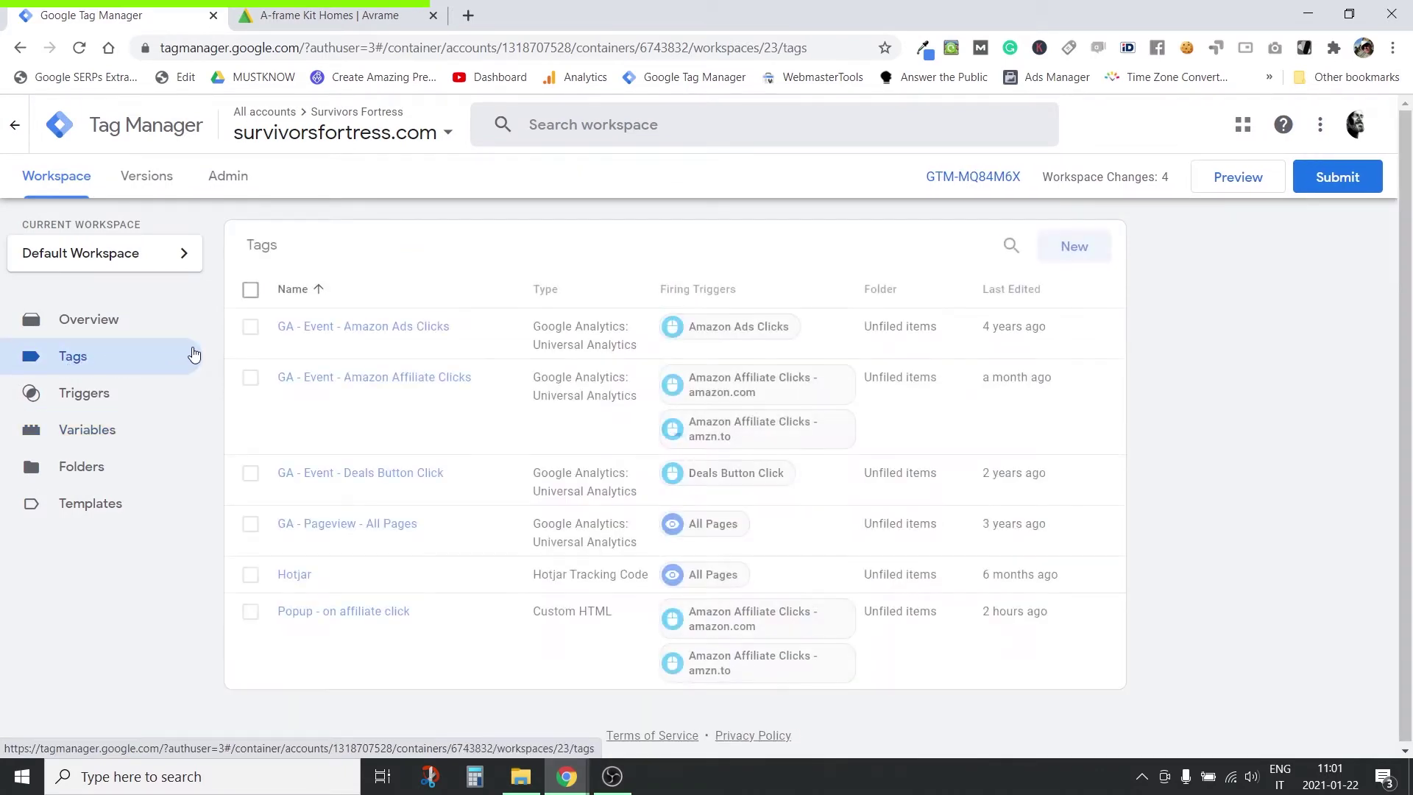
{"action": "left_click", "coordinate": [1081, 254]}
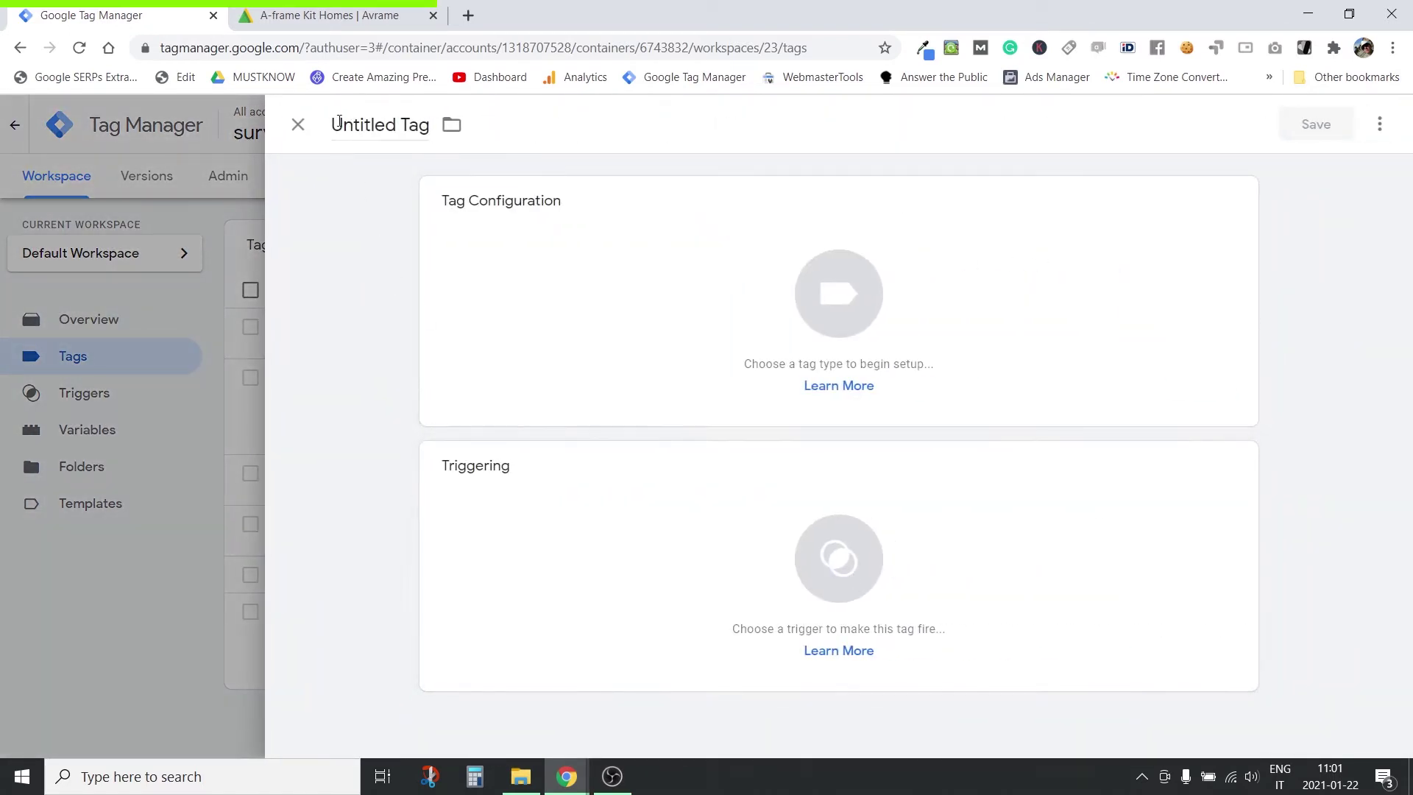
{"action": "left_click_drag", "start_coordinate": [337, 127], "coordinate": [442, 136]}
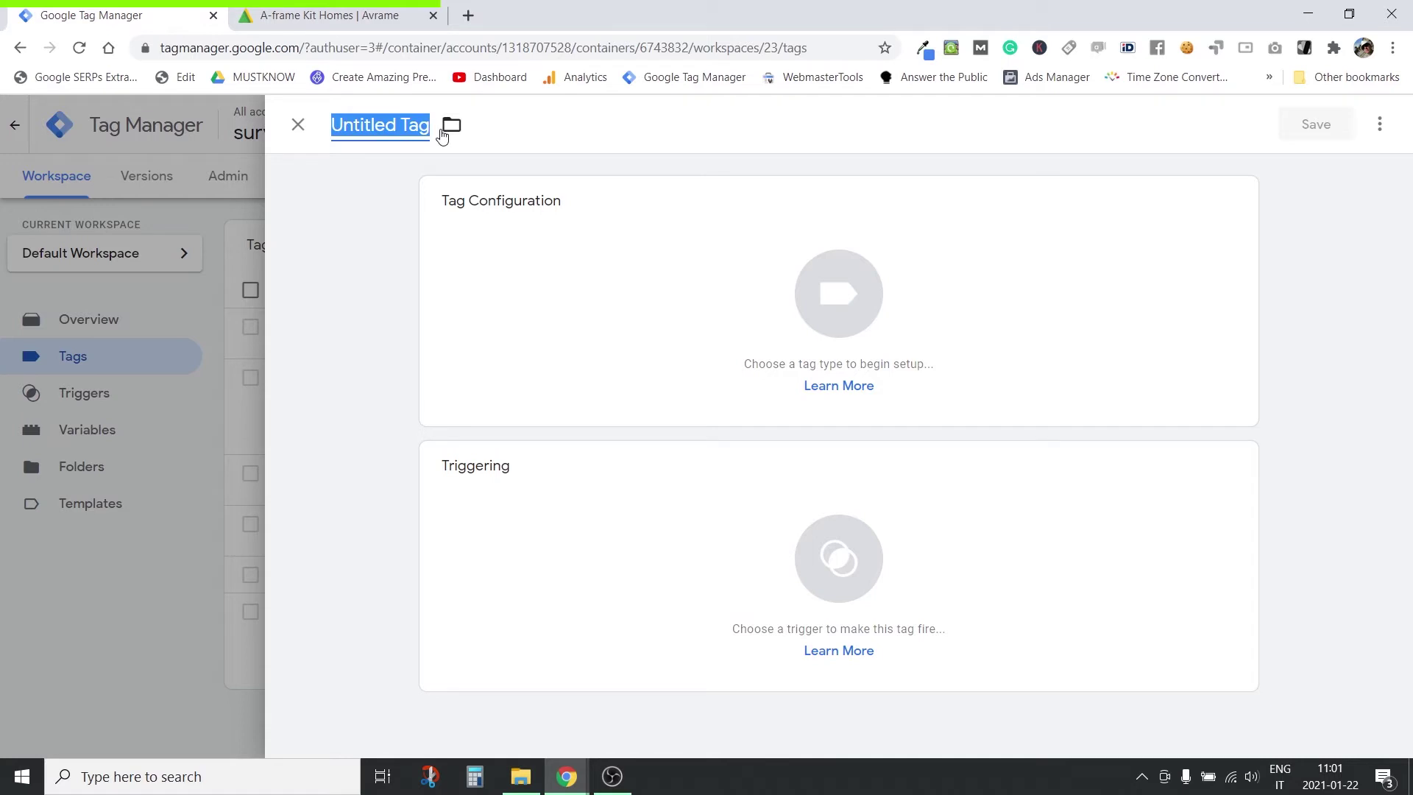
{"action": "type", "text": "Session "}
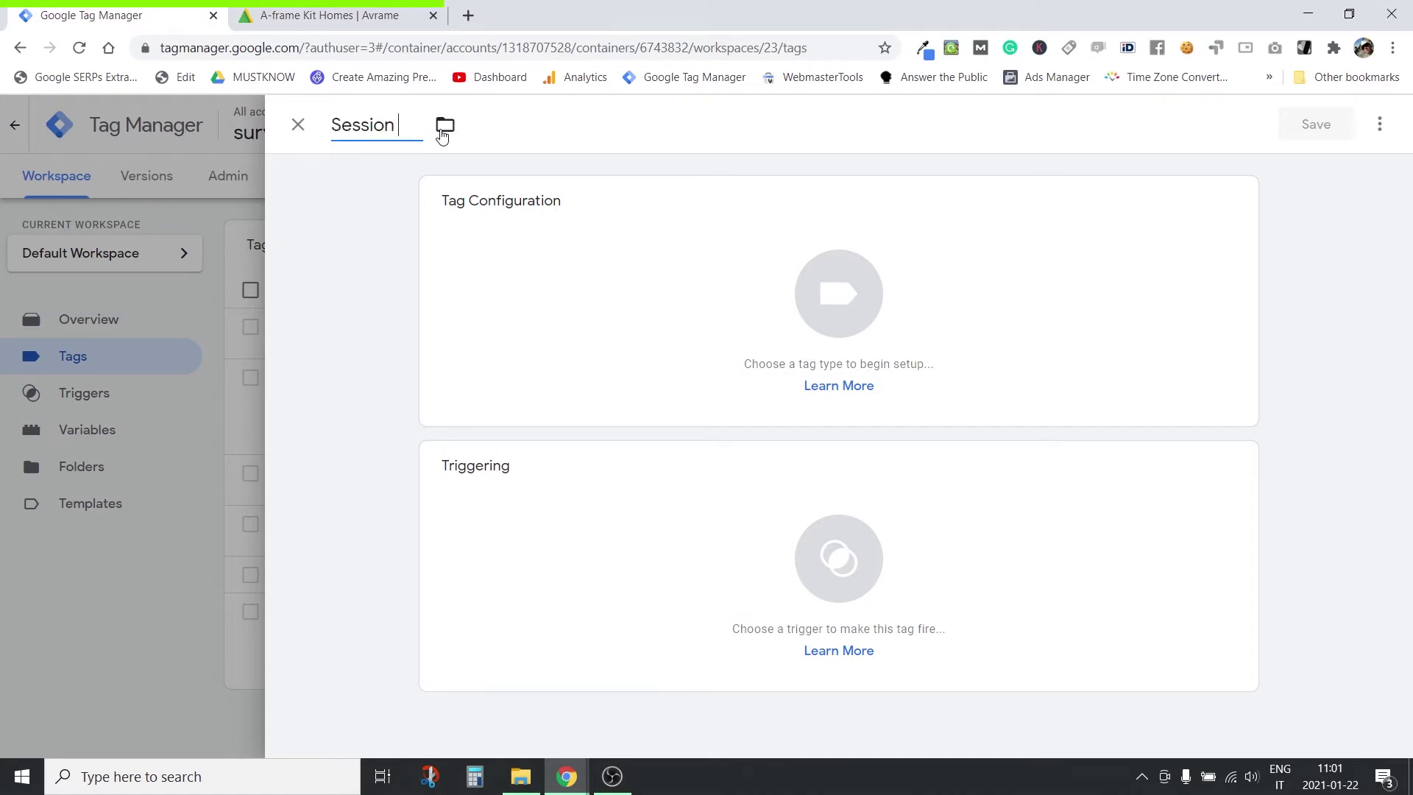
{"action": "type", "text": "- Set Start"}
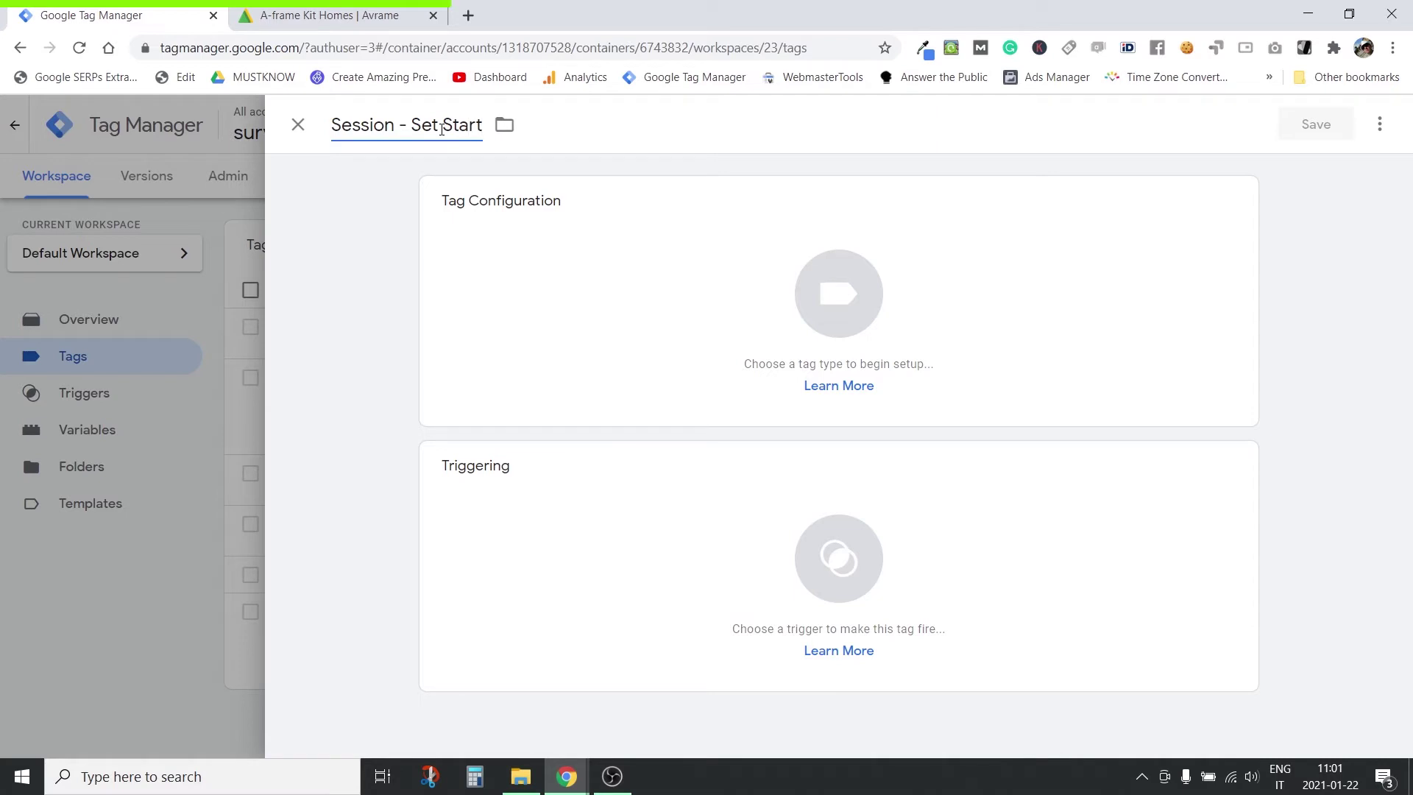
{"action": "left_click", "coordinate": [504, 124]}
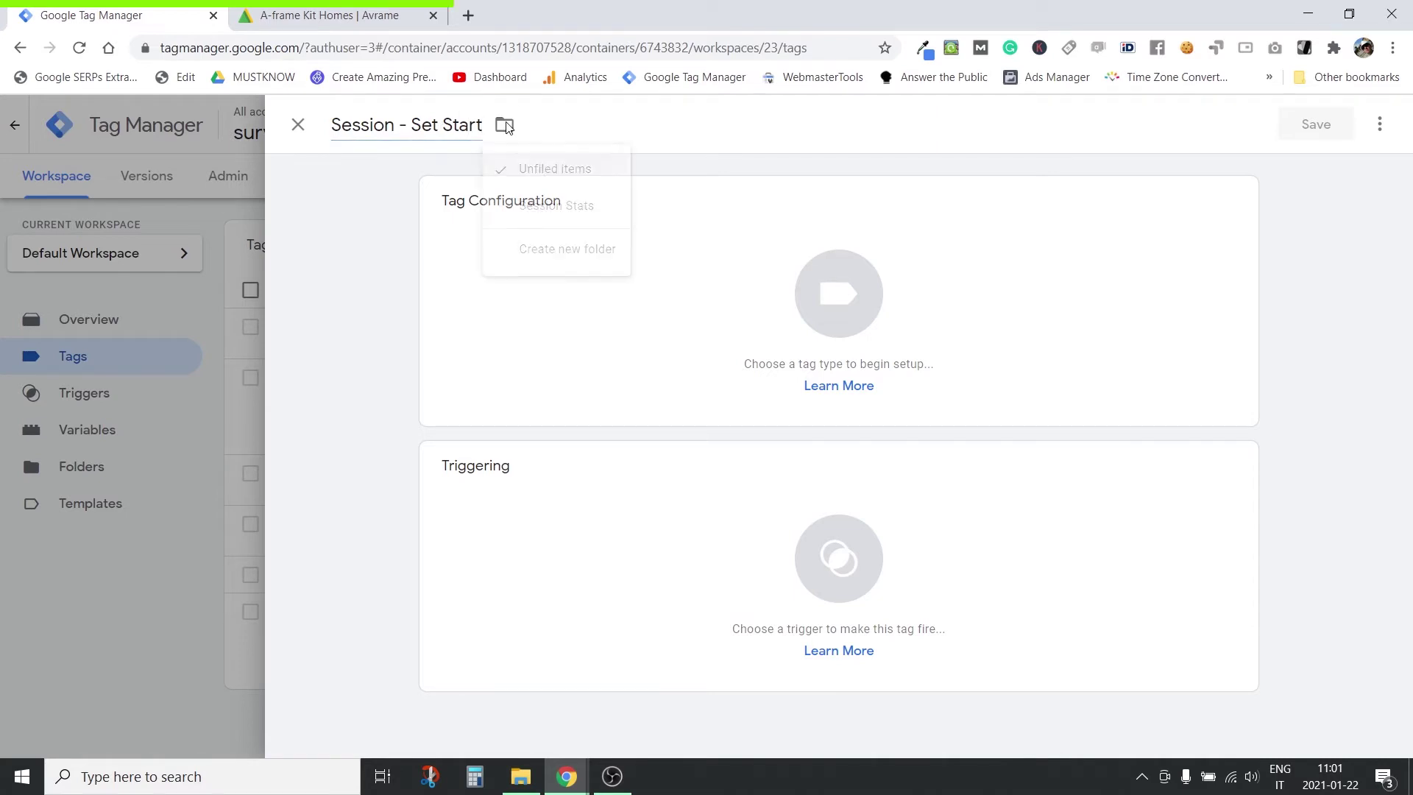
{"action": "left_click", "coordinate": [543, 211]}
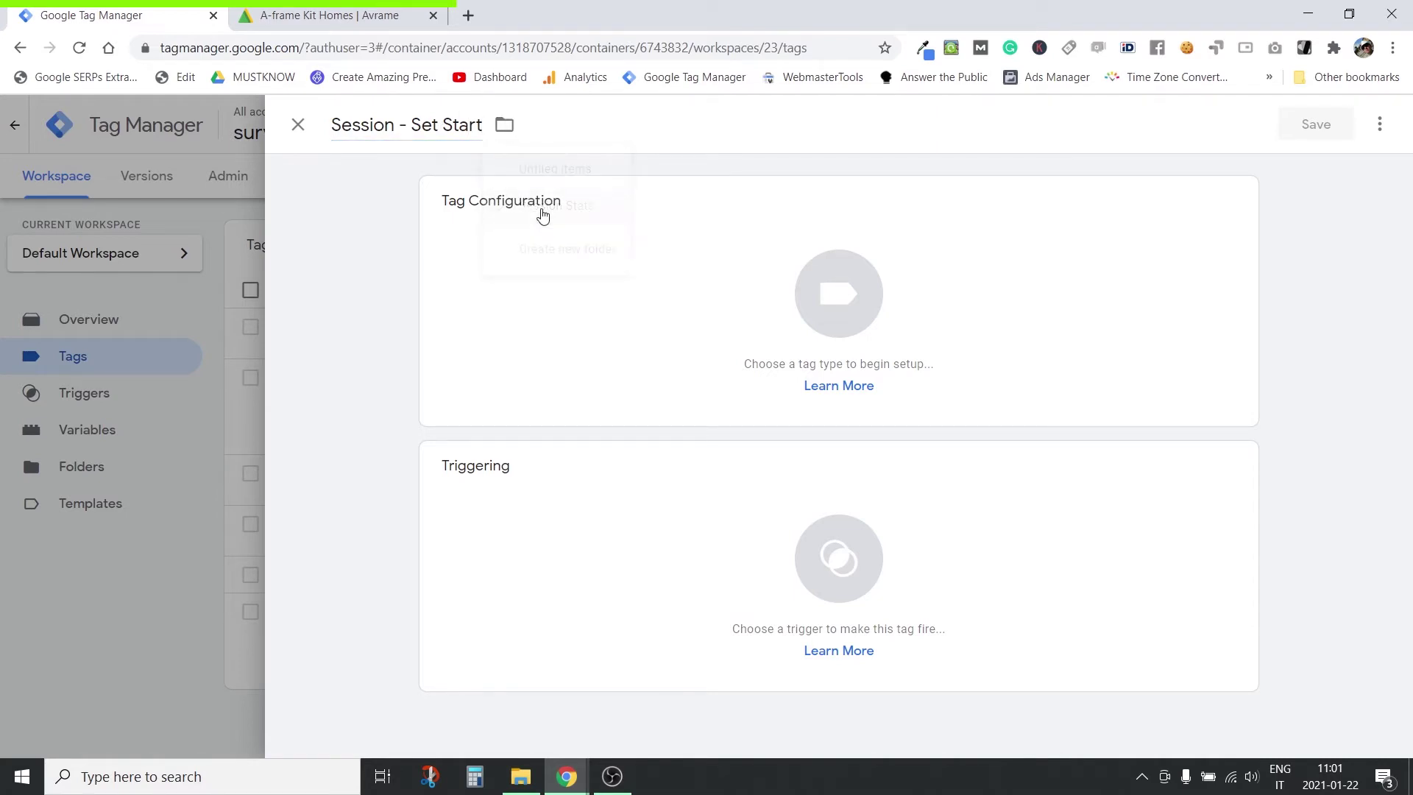
Set the tag to fire on All Pages and make it a Custom HTML tag with the pasted script that writes the 30-minute GTMstart cookie
{"action": "left_click", "coordinate": [832, 552]}
{"action": "left_click", "coordinate": [358, 209]}
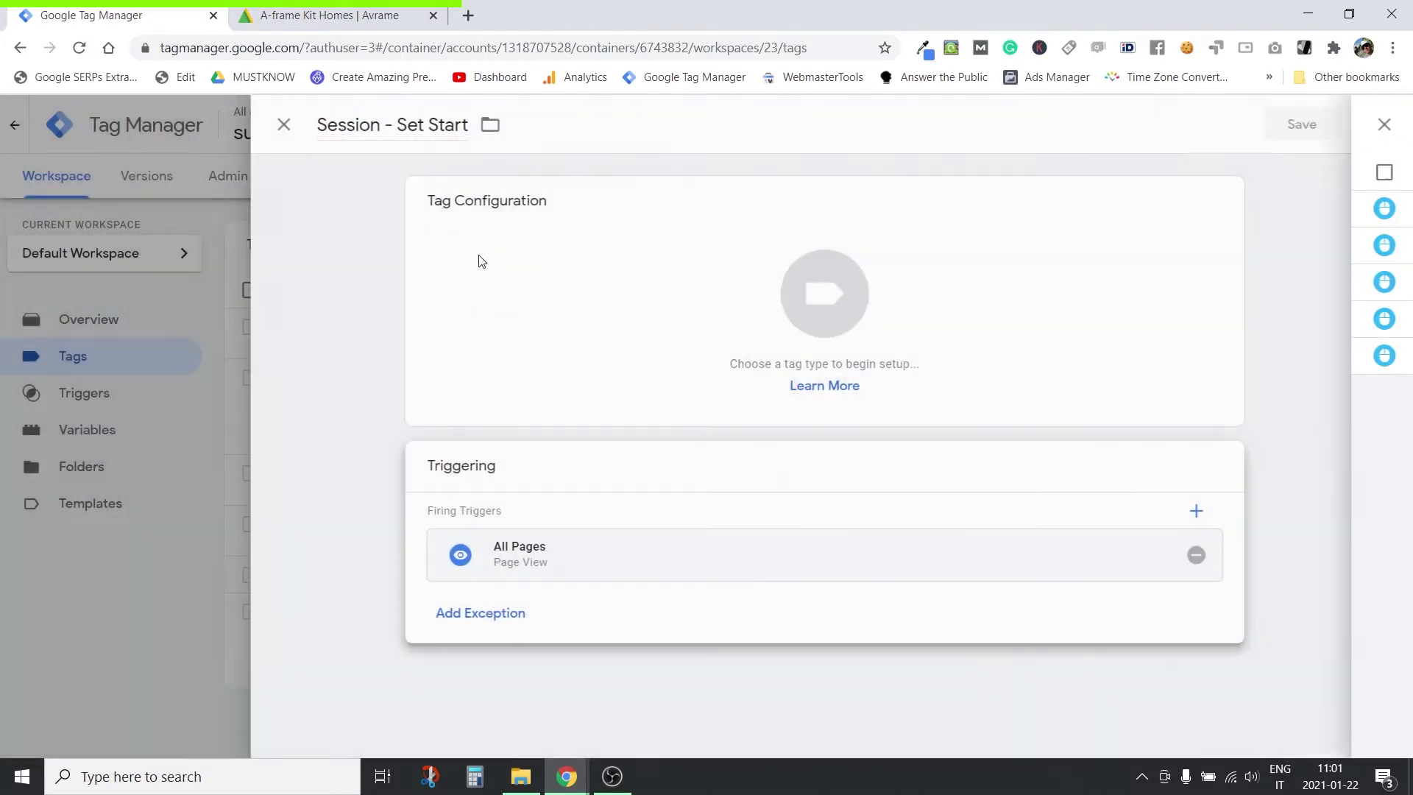
{"action": "left_click", "coordinate": [847, 324]}
{"action": "scroll", "coordinate": [930, 516], "scroll_direction": "down", "scroll_amount": 6}
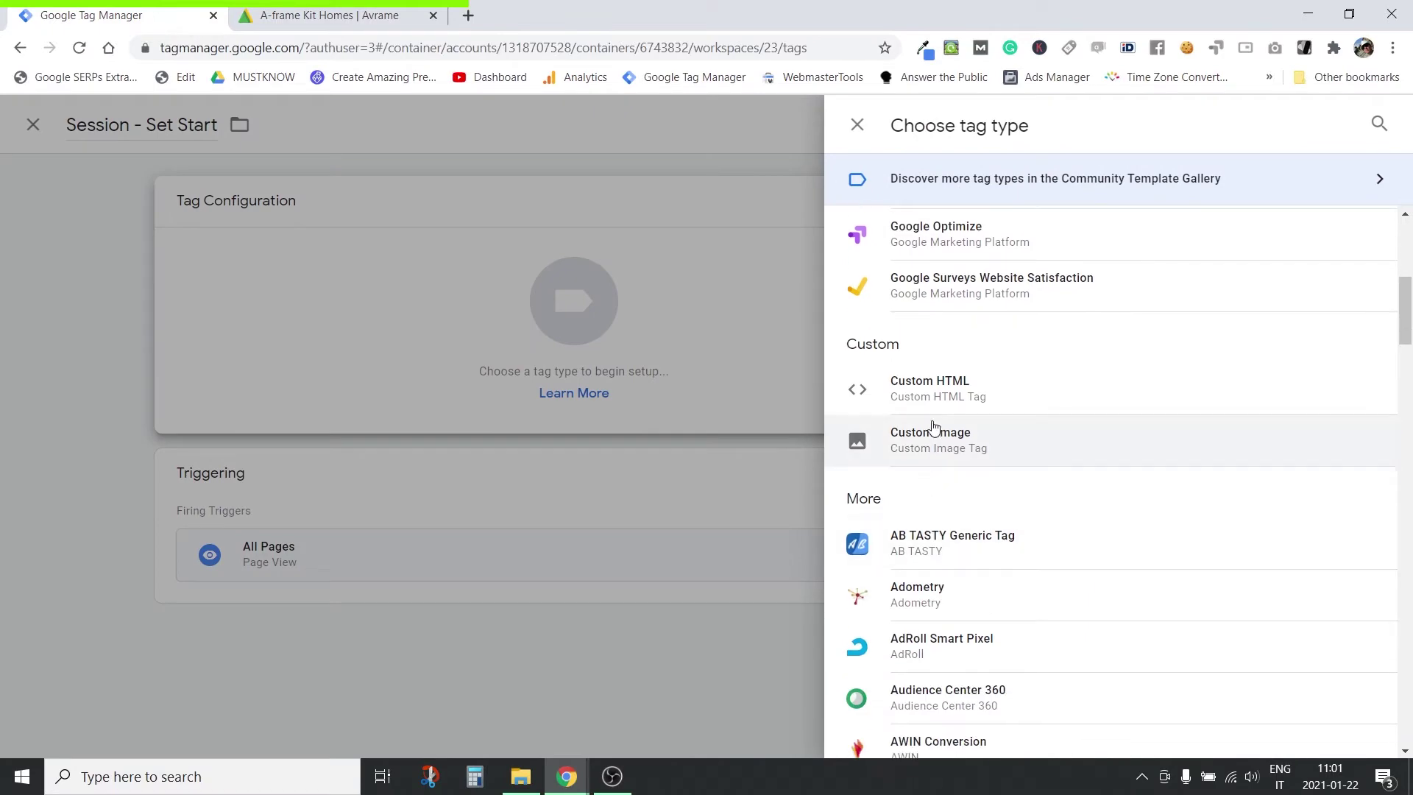
{"action": "left_click", "coordinate": [921, 392]}
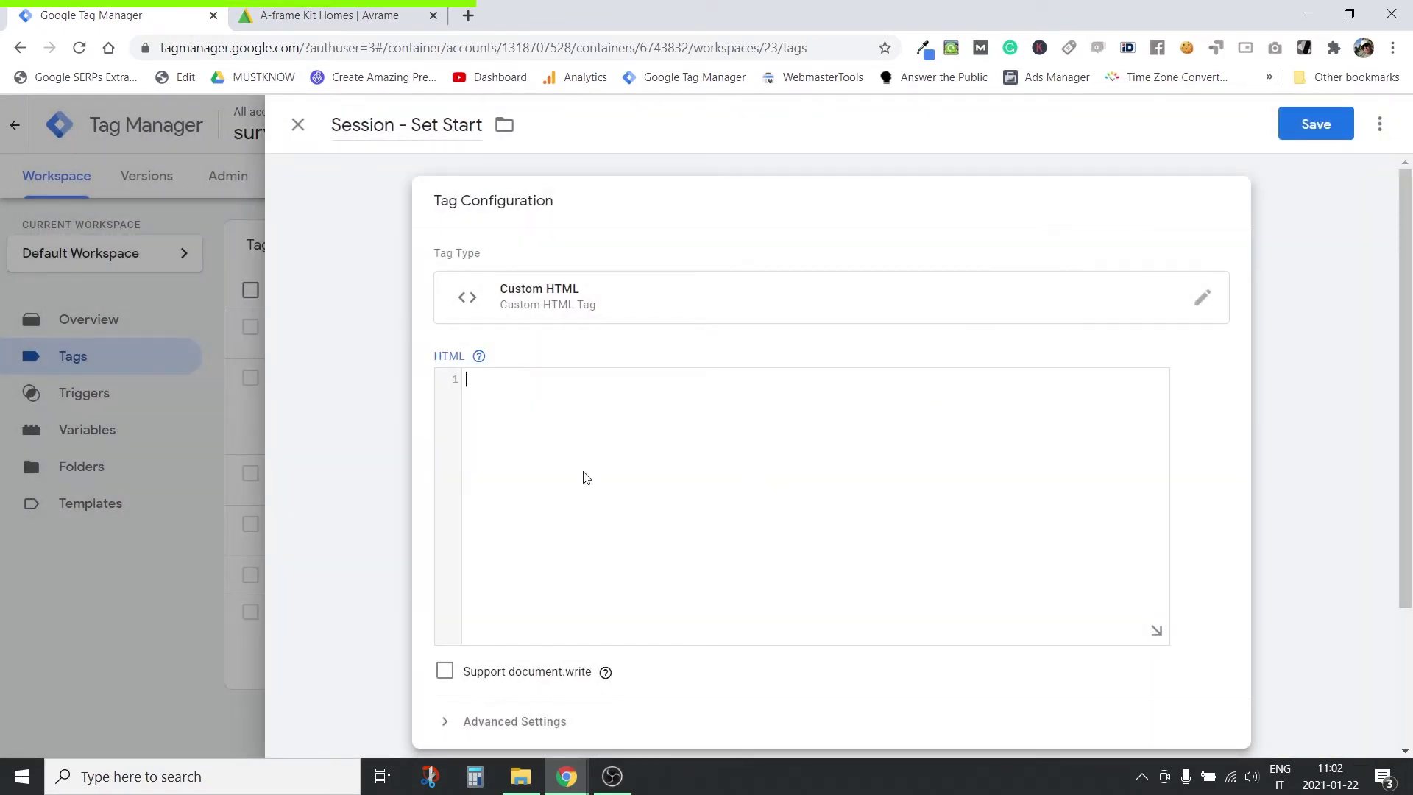
{"action": "key", "text": "ctrl+v"}
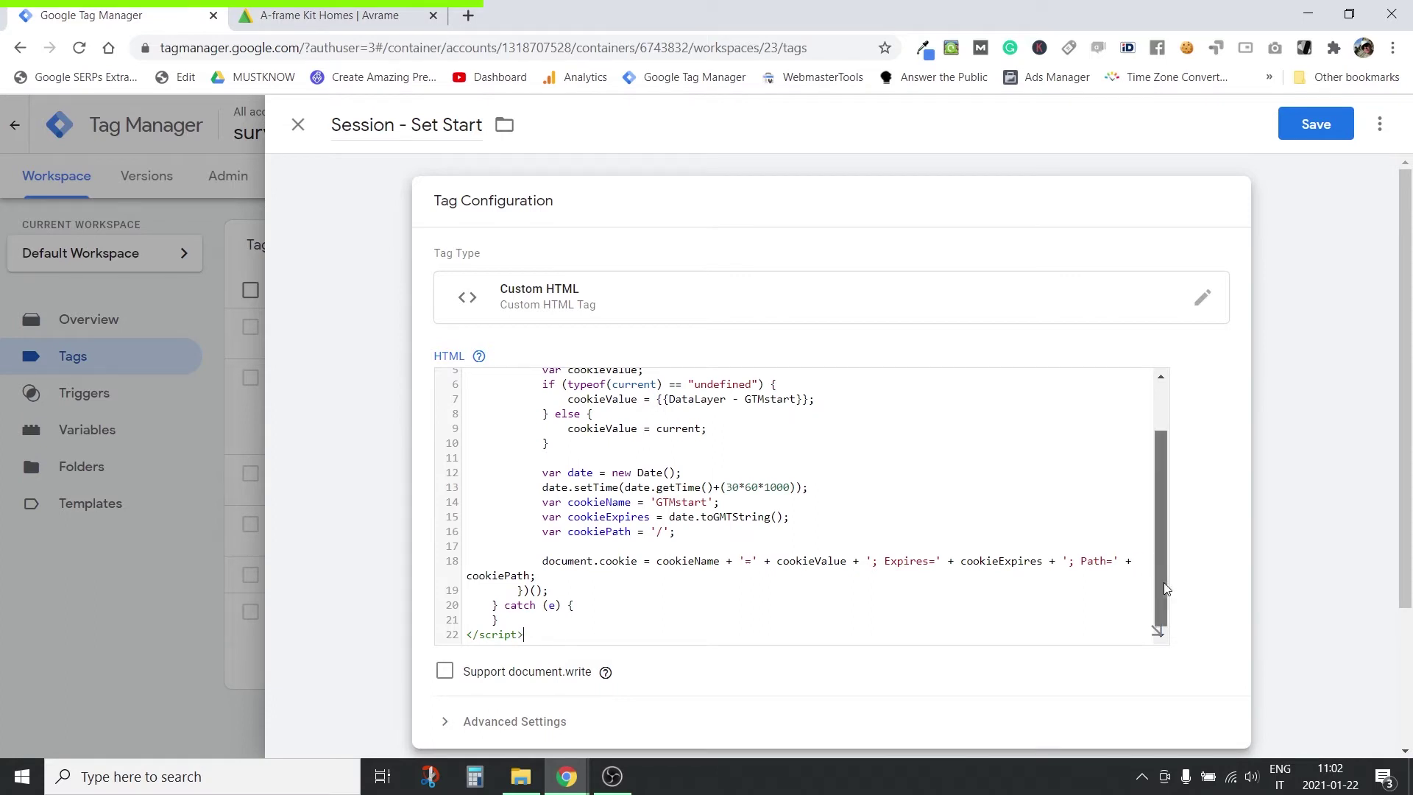
Review the script's references to the Cookie - GTMstart and DataLayer - GTMstart variables and its cookie expiry calculation
{"action": "left_click_drag", "start_coordinate": [1163, 582], "coordinate": [1167, 519]}
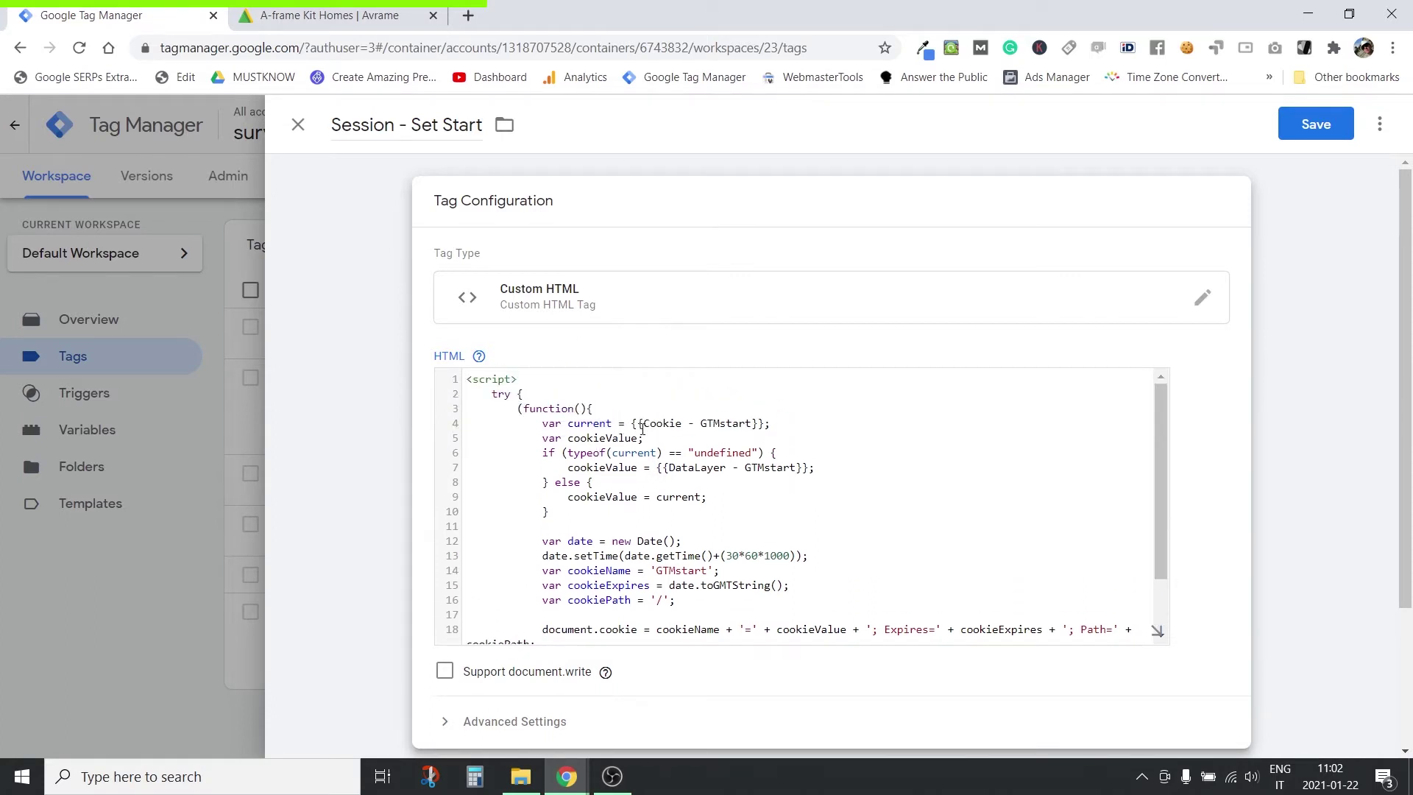
{"action": "left_click_drag", "start_coordinate": [643, 425], "coordinate": [753, 425]}
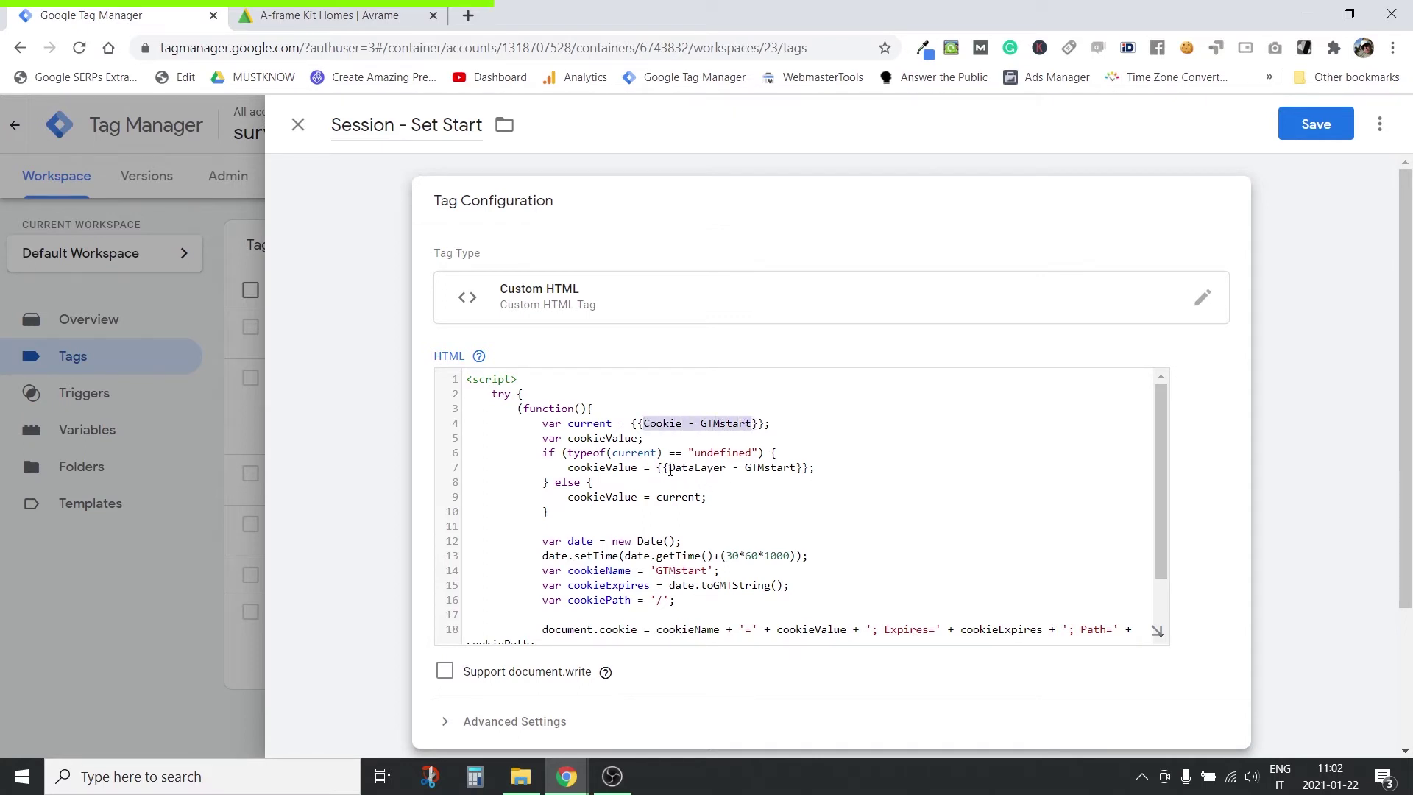
{"action": "left_click_drag", "start_coordinate": [668, 468], "coordinate": [799, 469]}
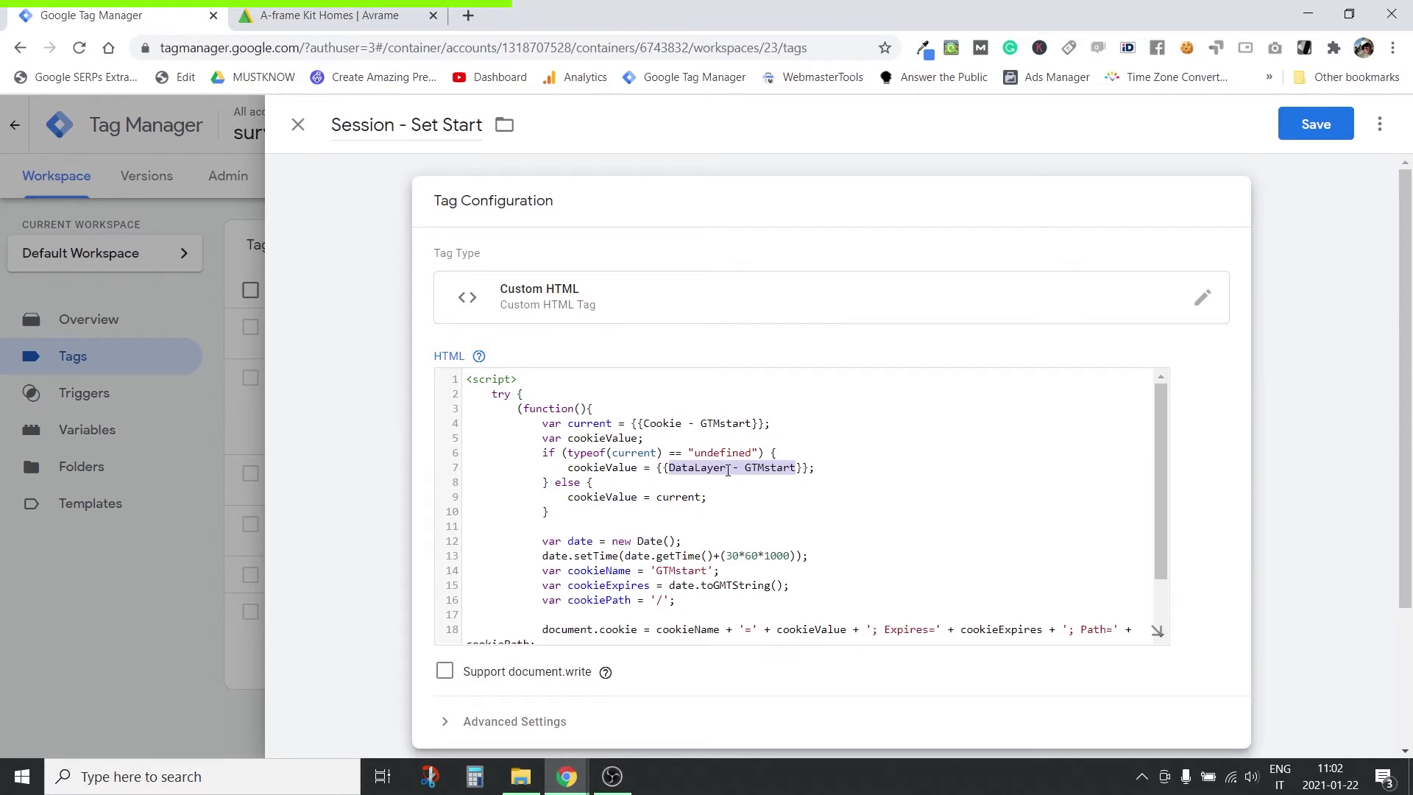
{"action": "left_click", "coordinate": [653, 412]}
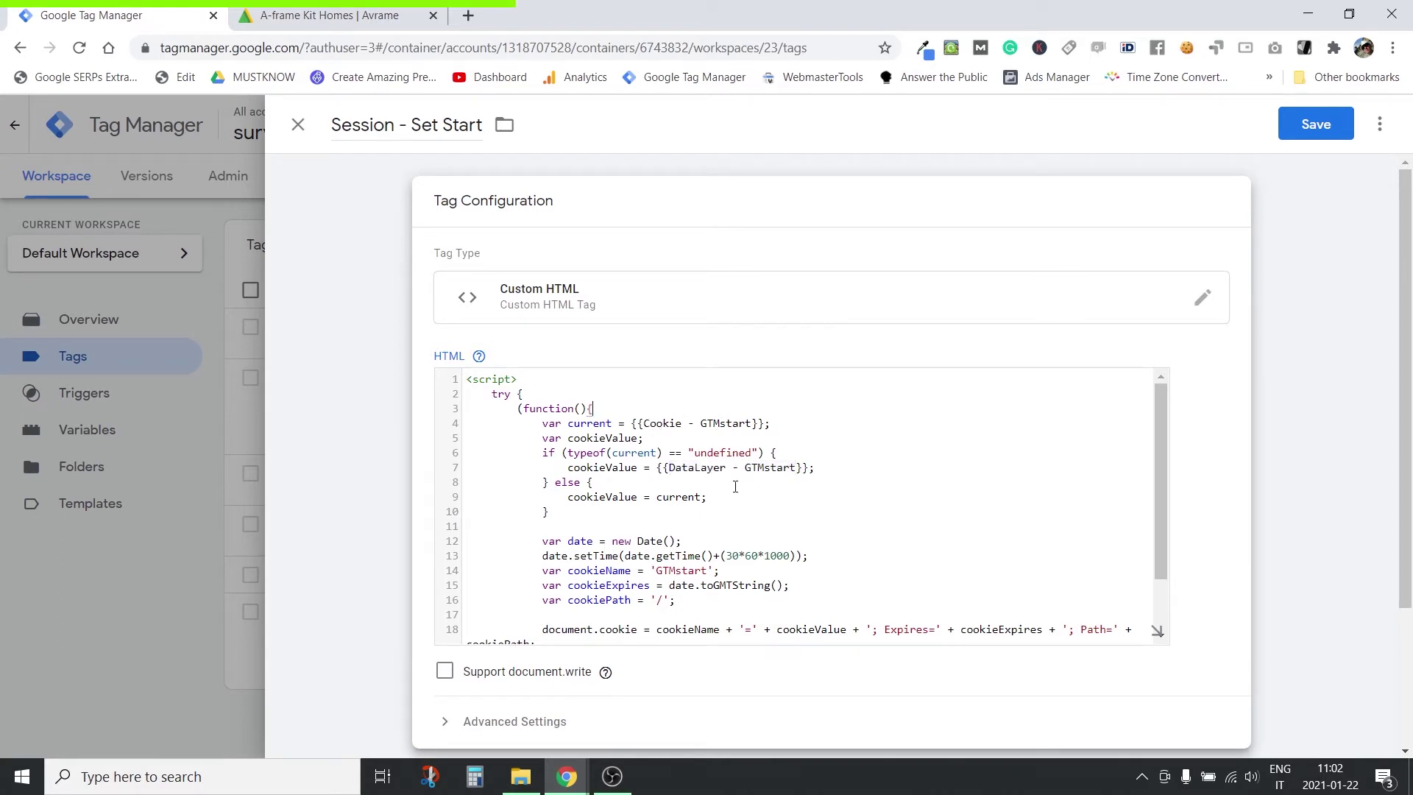
{"action": "scroll", "coordinate": [736, 508], "scroll_direction": "down", "scroll_amount": 1}
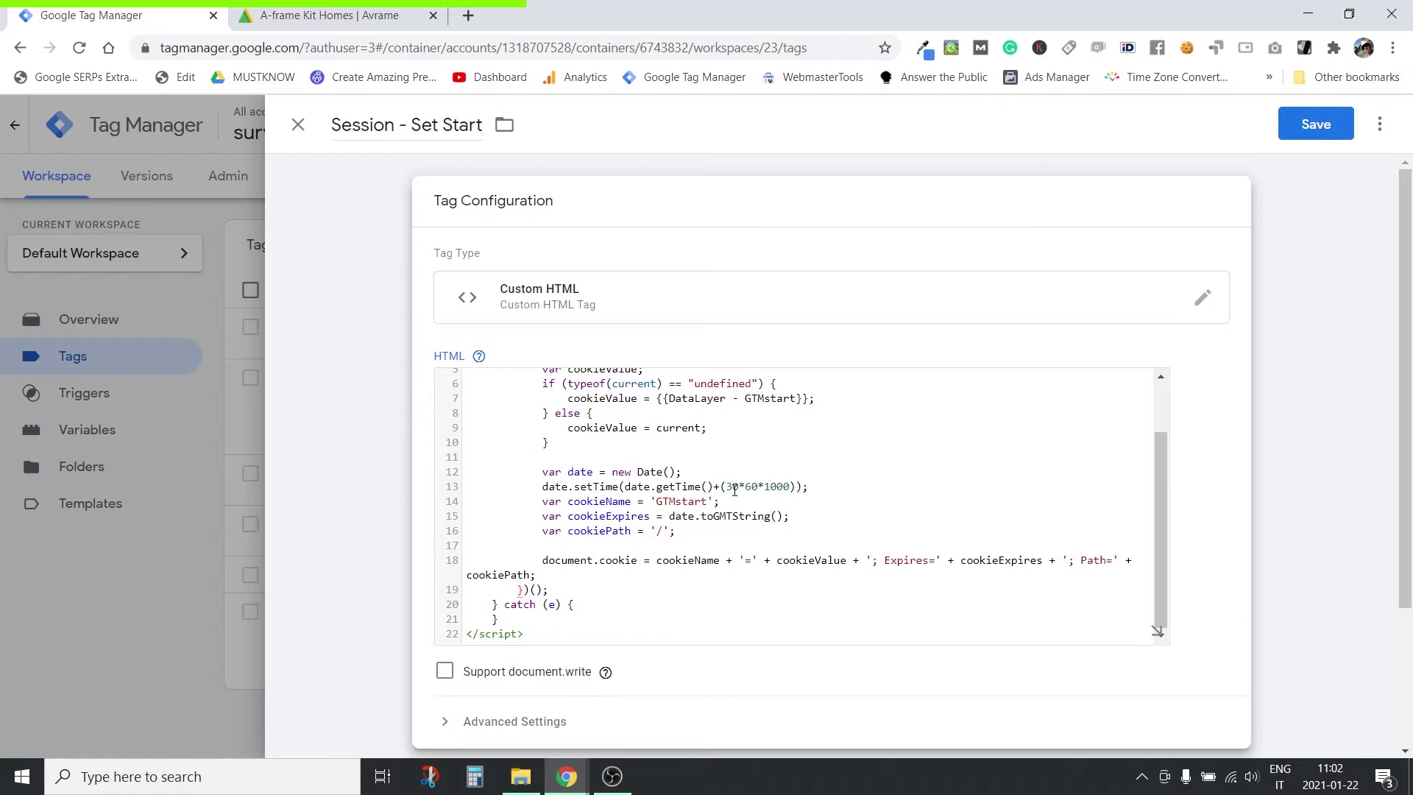
{"action": "left_click", "coordinate": [739, 486]}
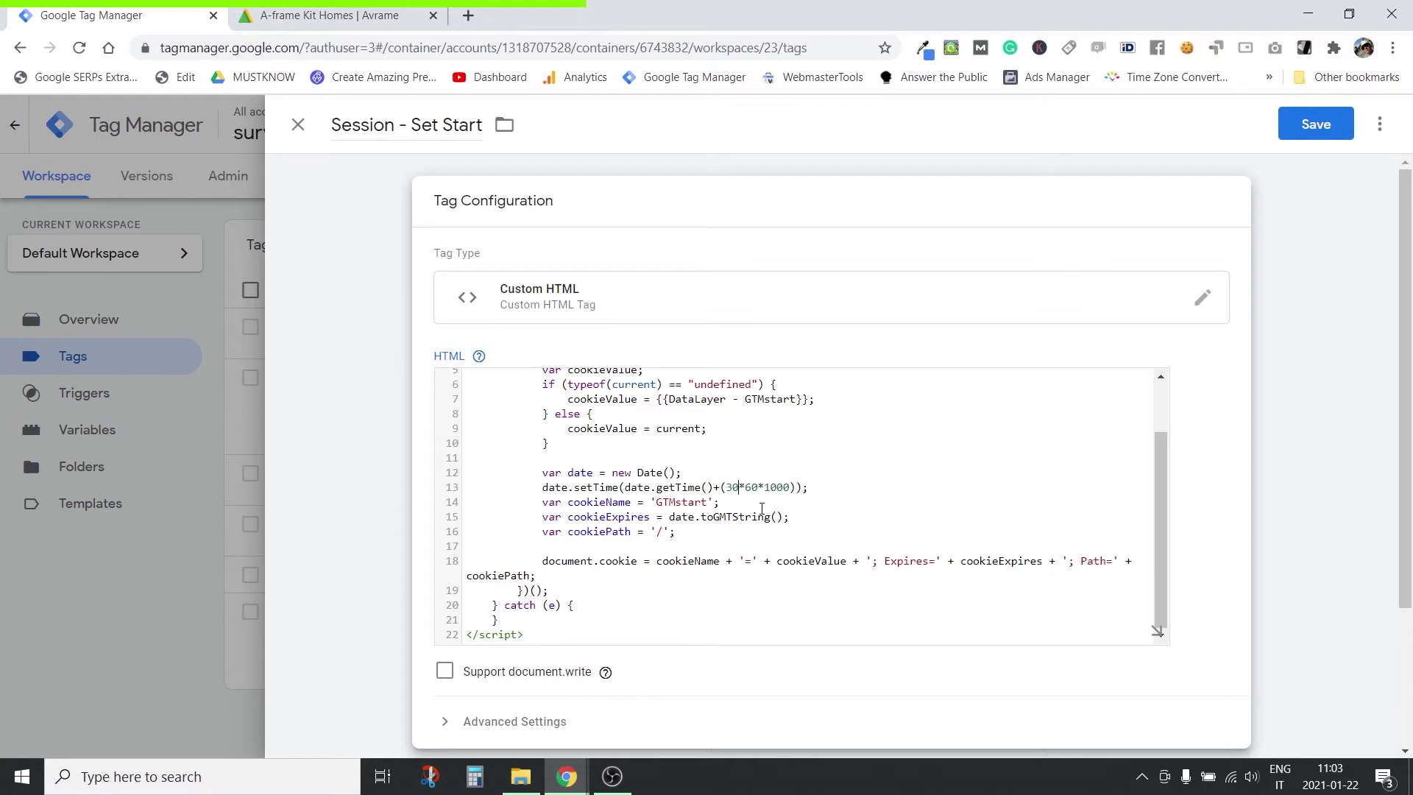
{"action": "scroll", "coordinate": [686, 483], "scroll_direction": "up", "scroll_amount": 1}
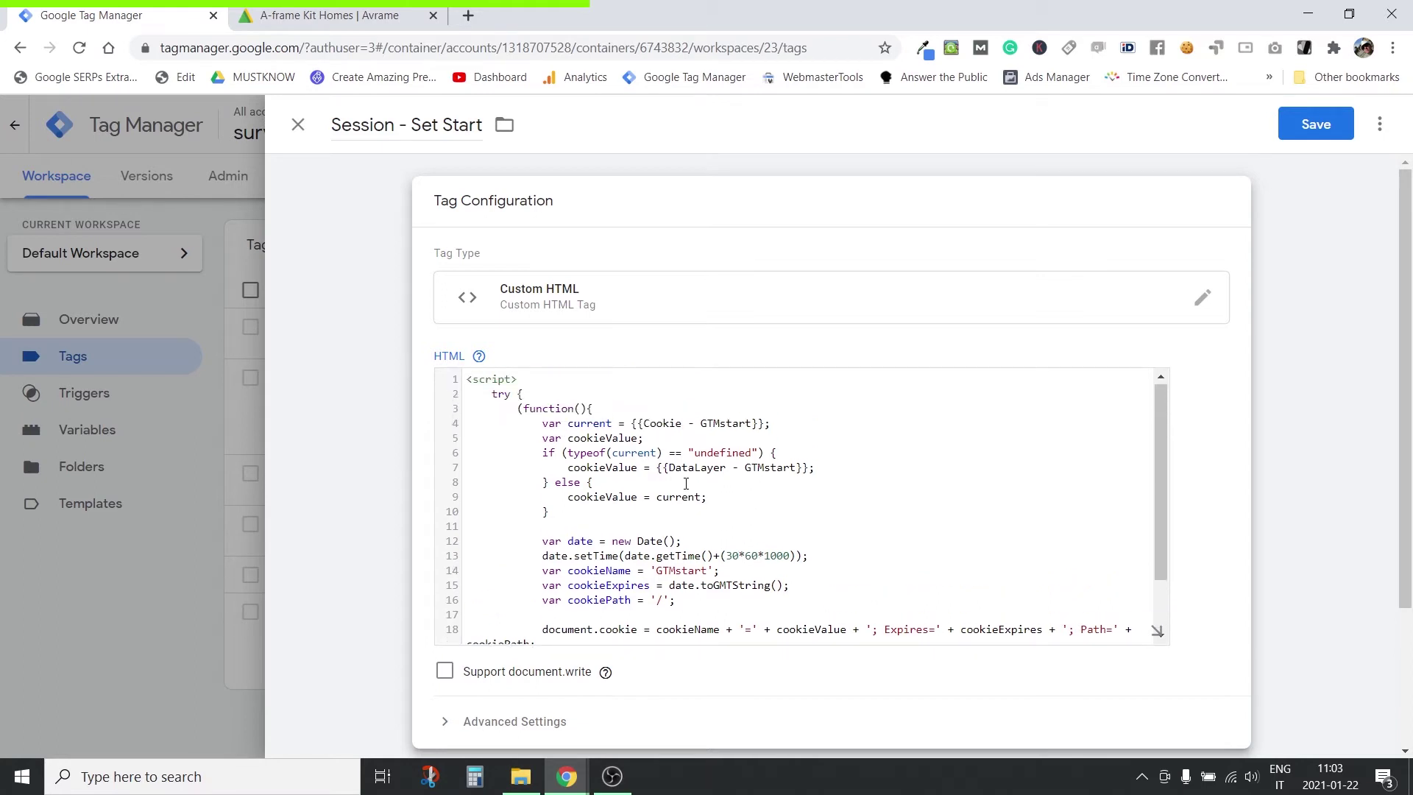
{"action": "left_click_drag", "start_coordinate": [669, 468], "coordinate": [797, 471]}
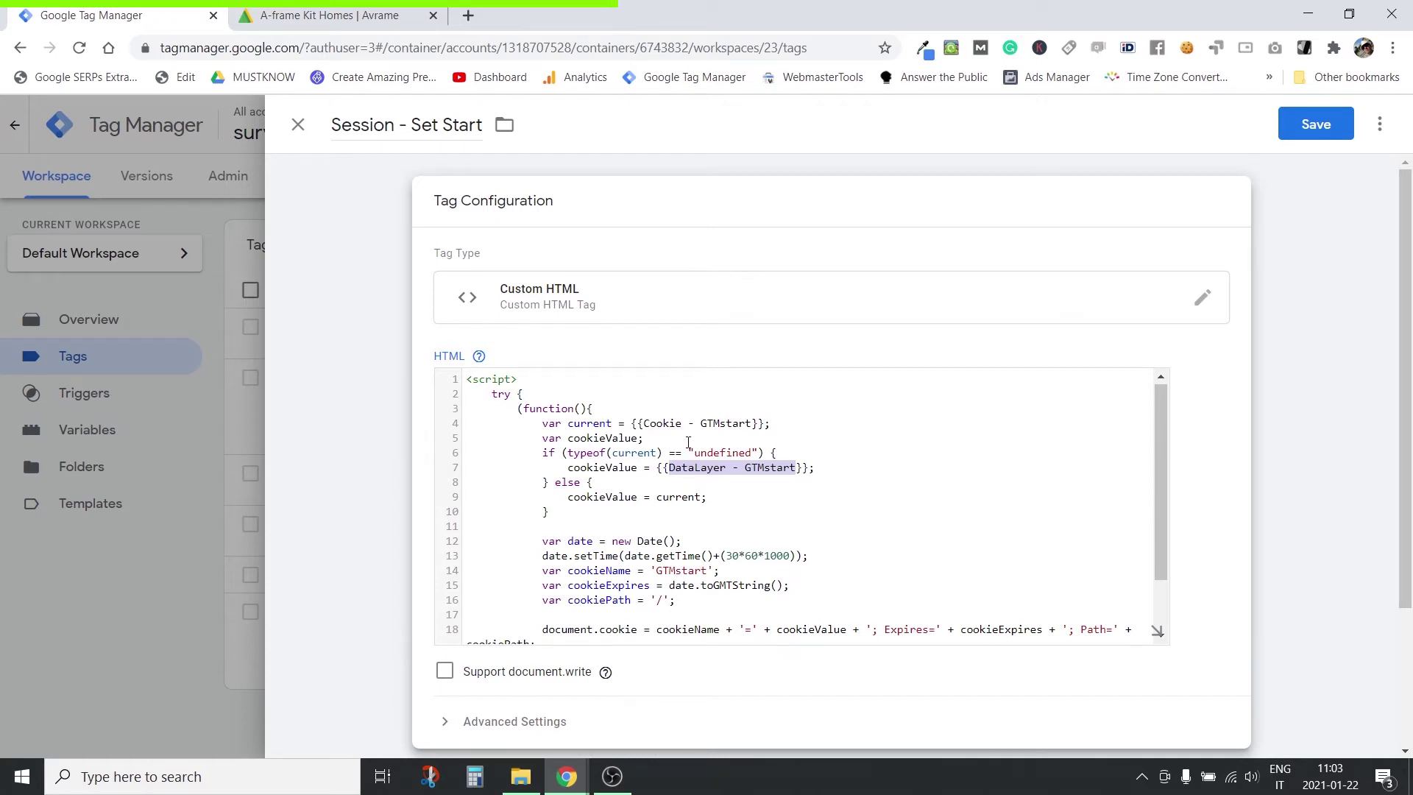
{"action": "left_click_drag", "start_coordinate": [644, 424], "coordinate": [756, 424]}
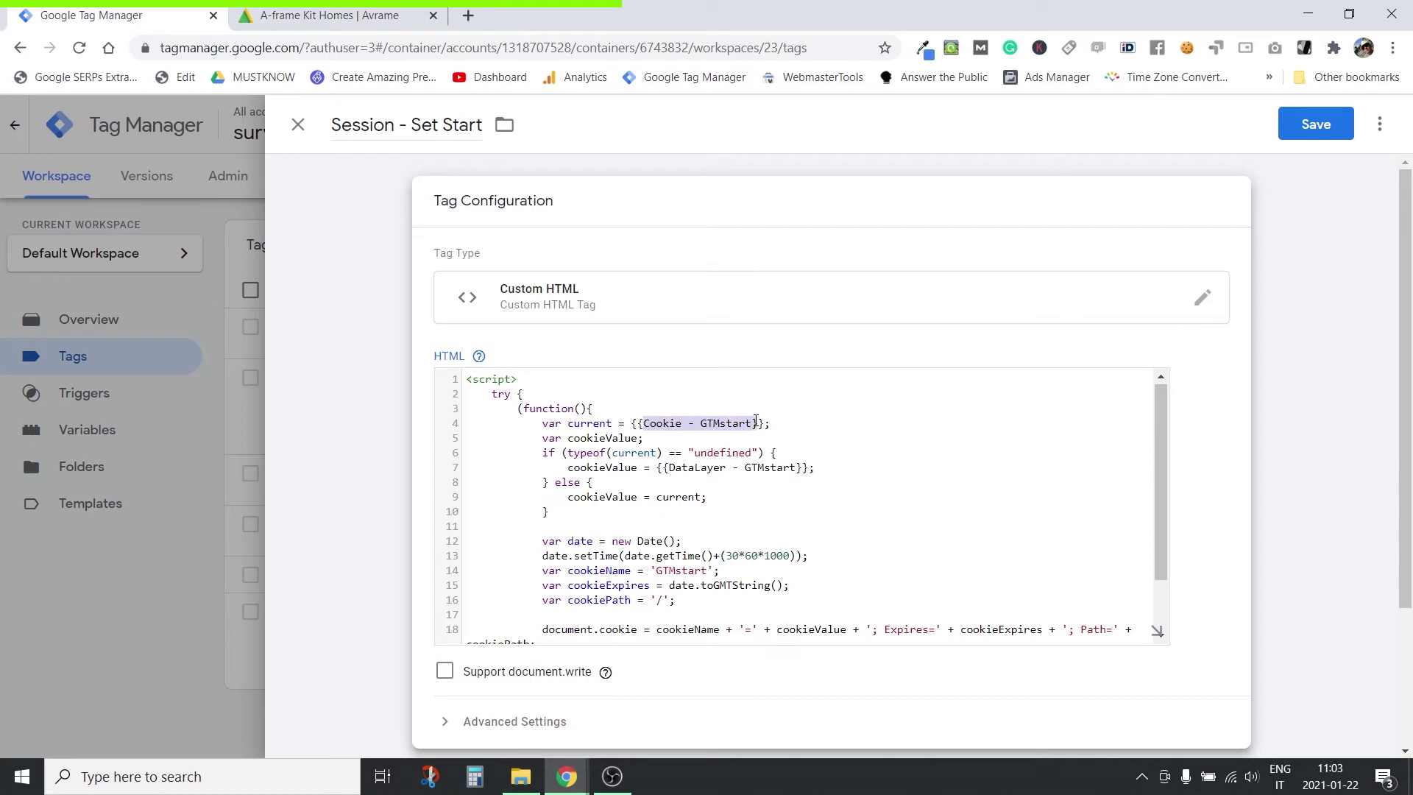
{"action": "scroll", "coordinate": [880, 545], "scroll_direction": "down", "scroll_amount": 1}
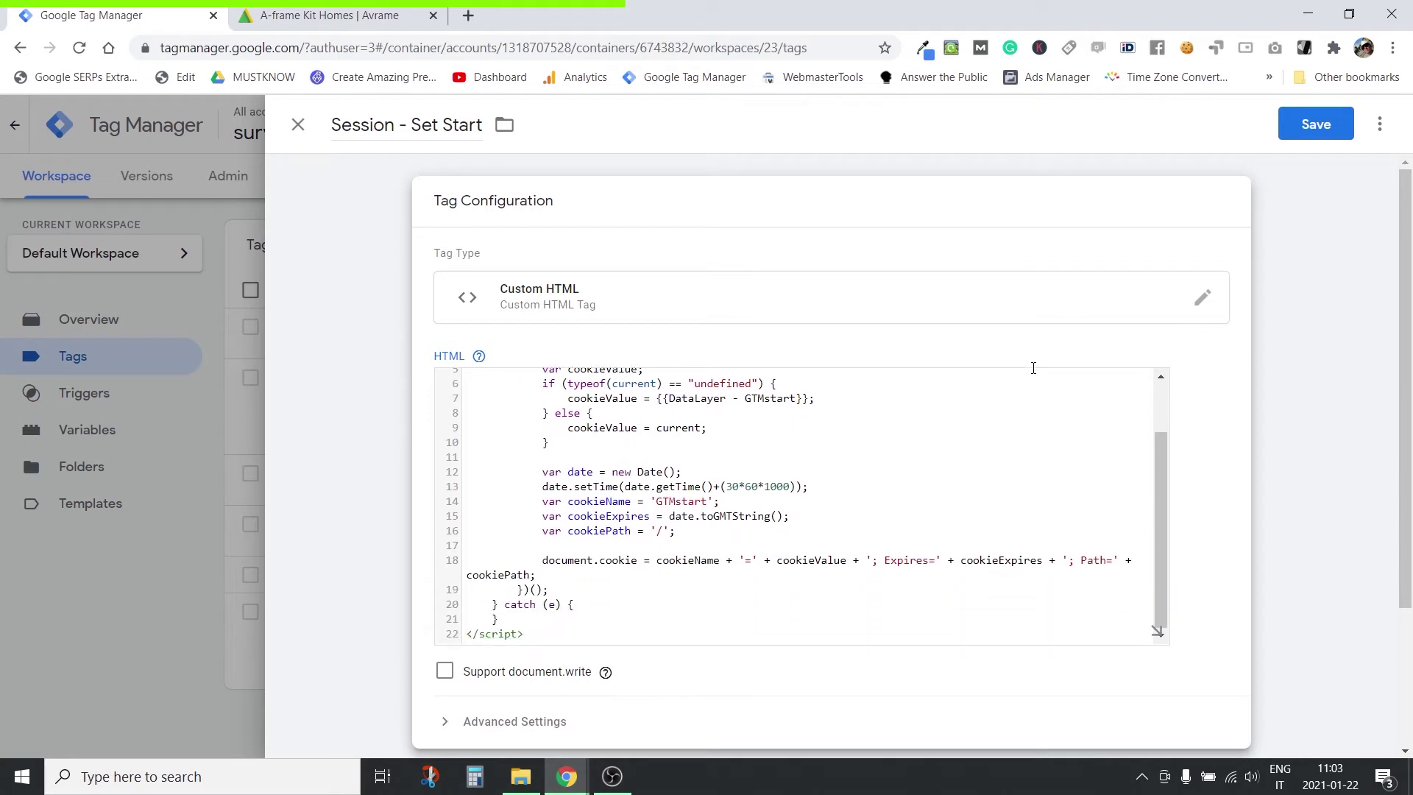
Save the Session - Set Start tag and check the items in the Session Stats folder
{"action": "left_click", "coordinate": [1316, 124]}
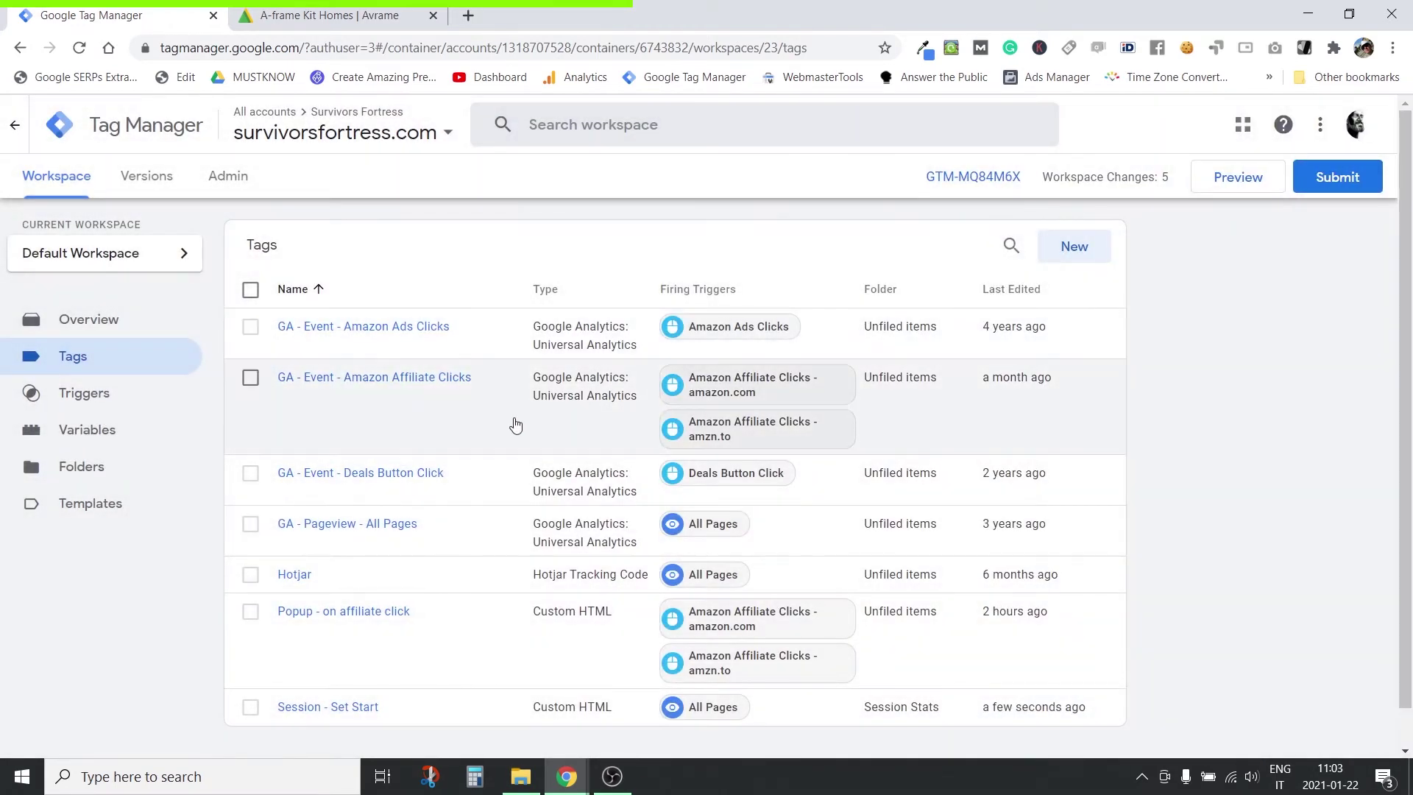
{"action": "left_click", "coordinate": [115, 468]}
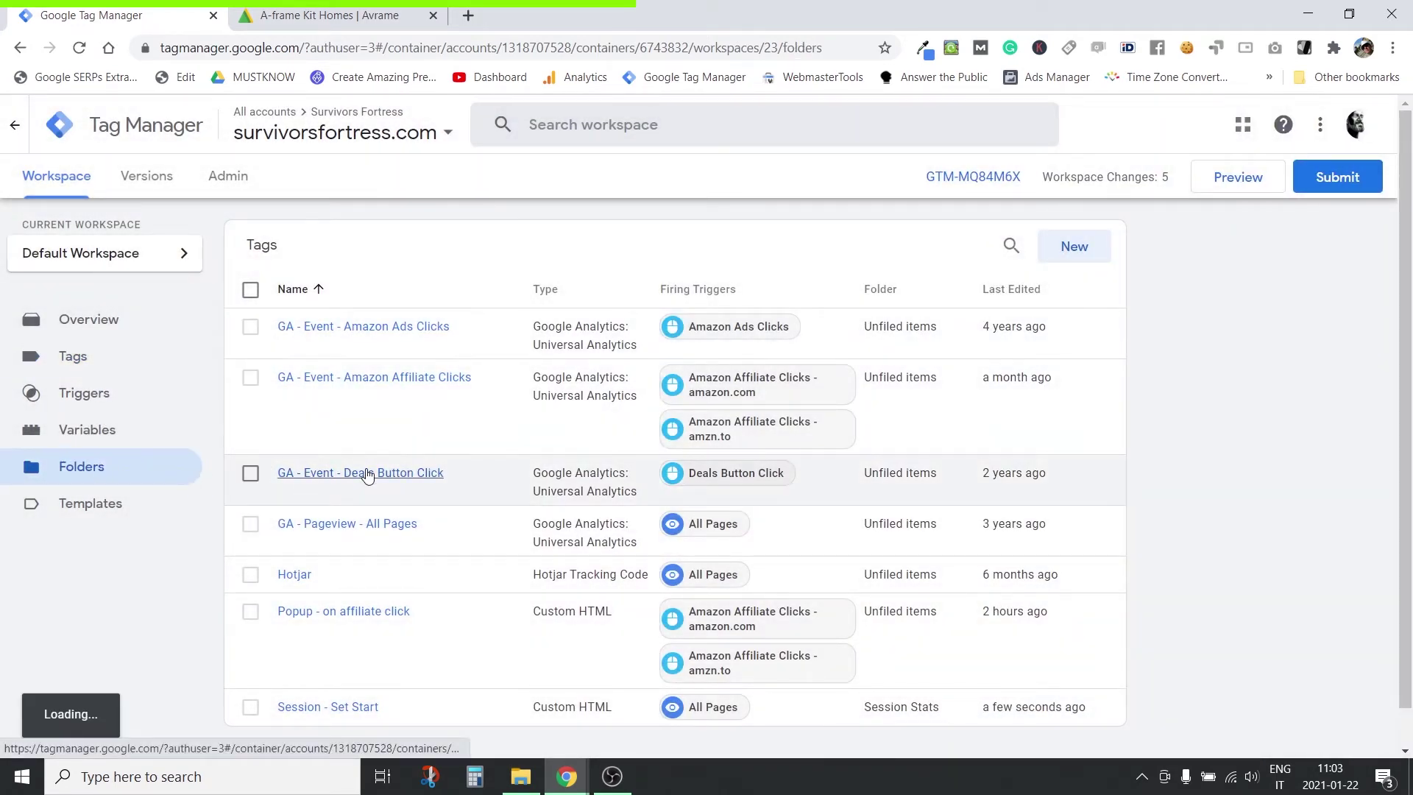
{"action": "scroll", "coordinate": [436, 439], "scroll_direction": "down", "scroll_amount": 3}
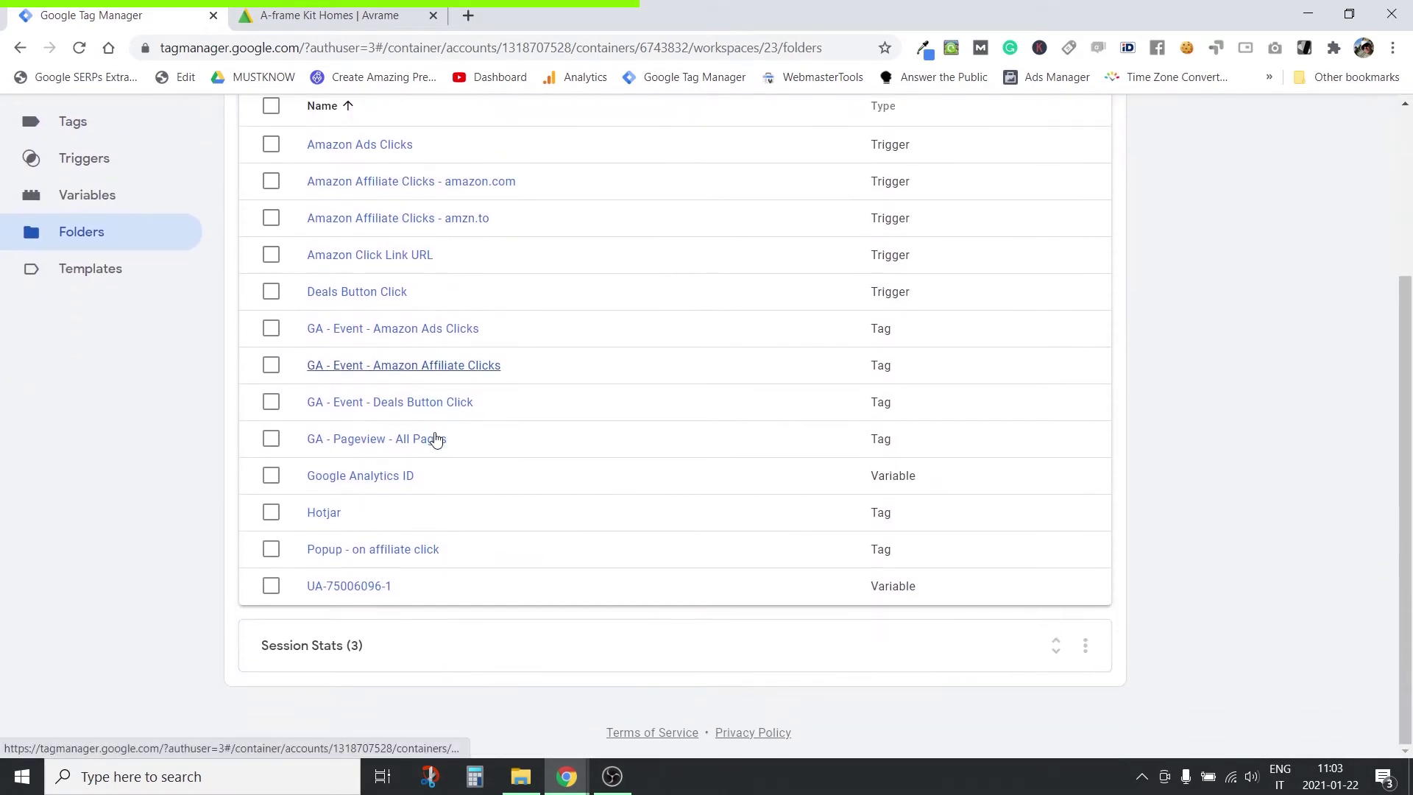
{"action": "left_click", "coordinate": [324, 646]}
{"action": "scroll", "coordinate": [457, 536], "scroll_direction": "down", "scroll_amount": 2}
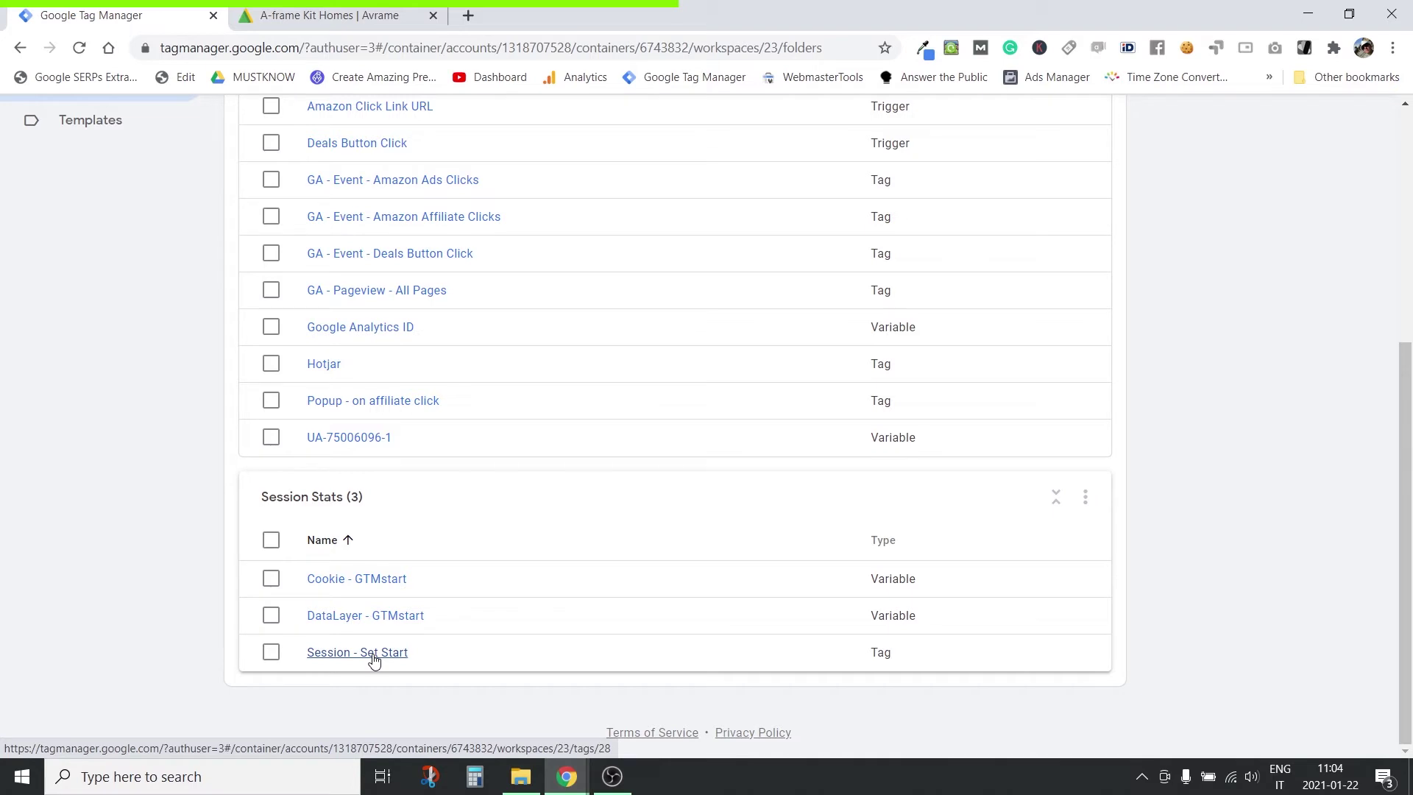
{"action": "scroll", "coordinate": [170, 313], "scroll_direction": "up", "scroll_amount": 5}
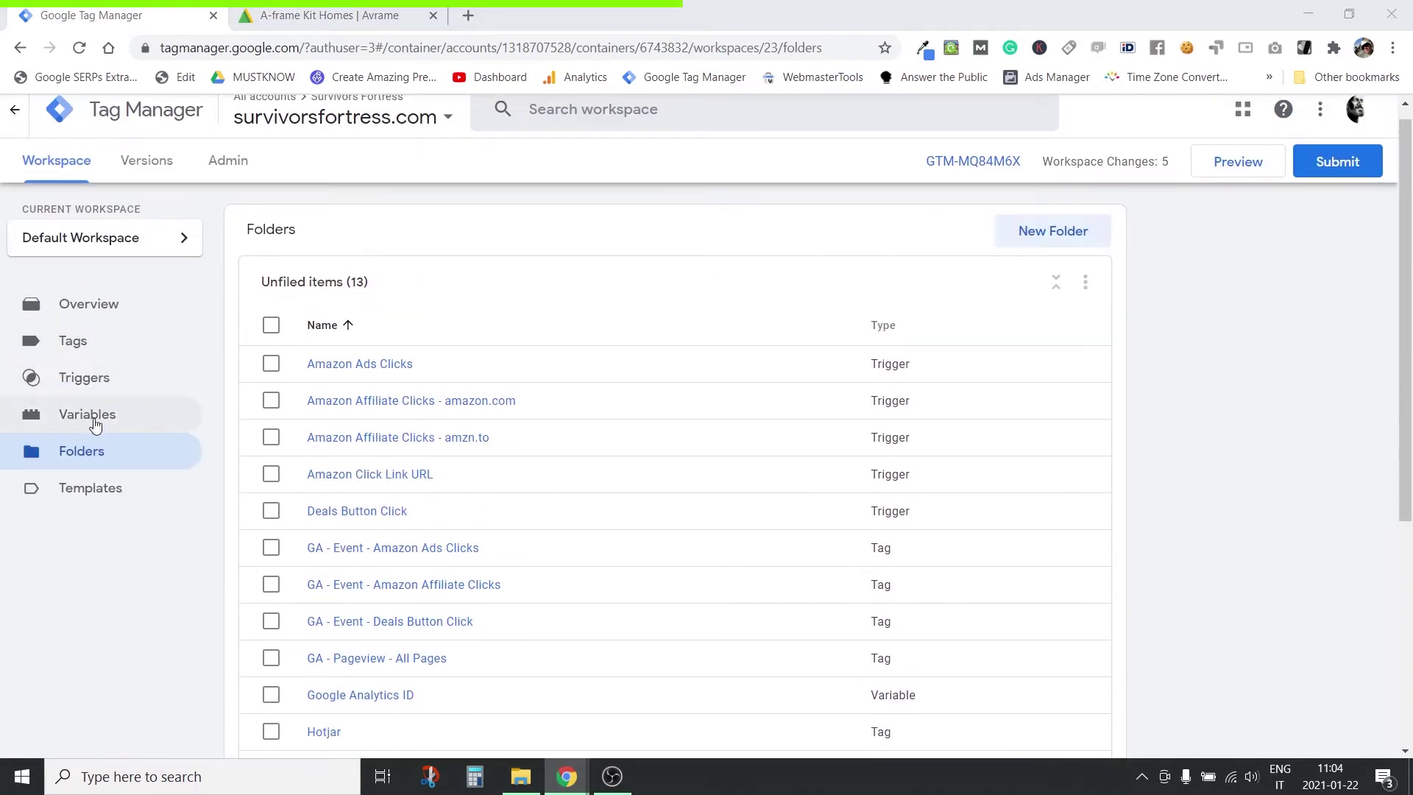
Start a new user-defined variable and name it Session - Duration
{"action": "left_click", "coordinate": [81, 424]}
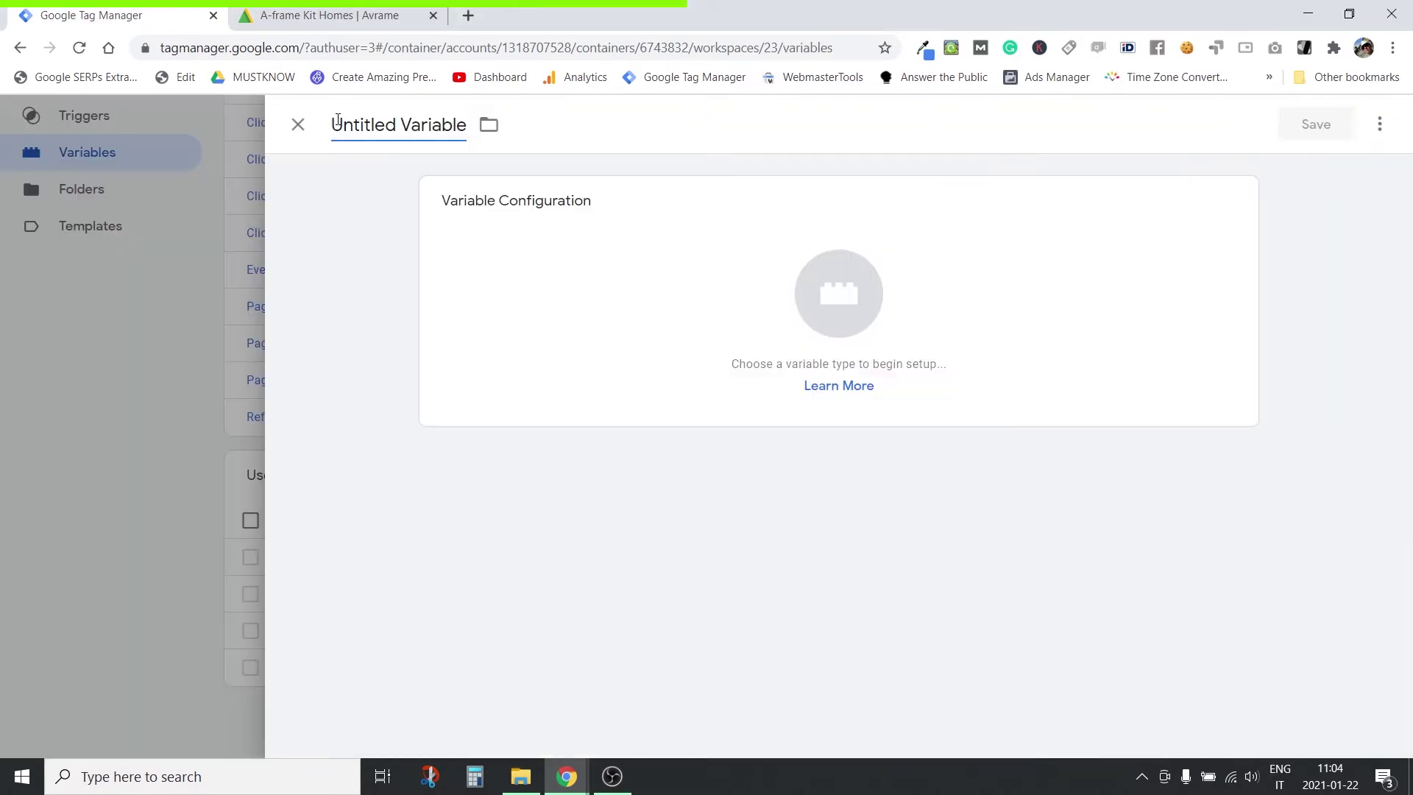
{"action": "left_click_drag", "start_coordinate": [333, 125], "coordinate": [467, 139]}
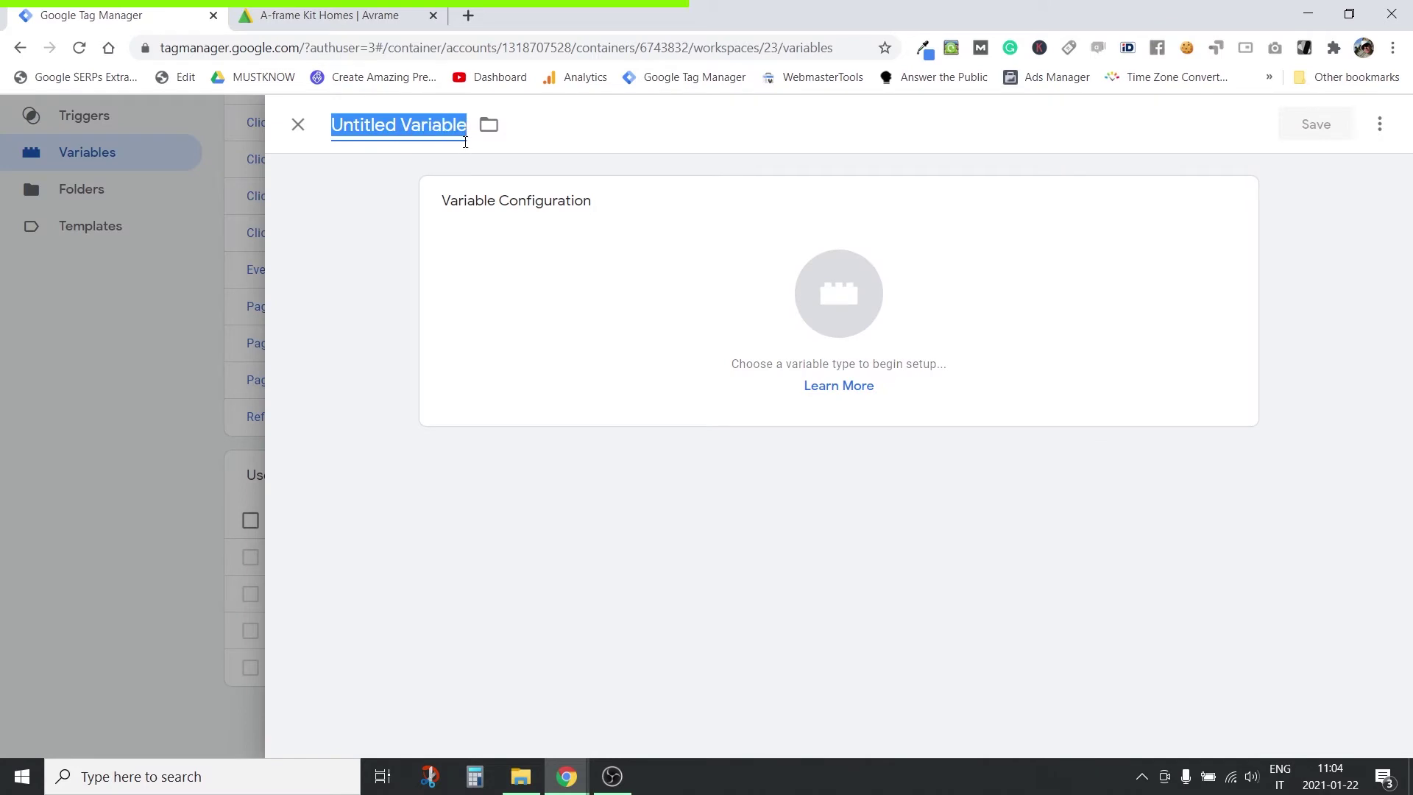
{"action": "type", "text": "SEssion"}
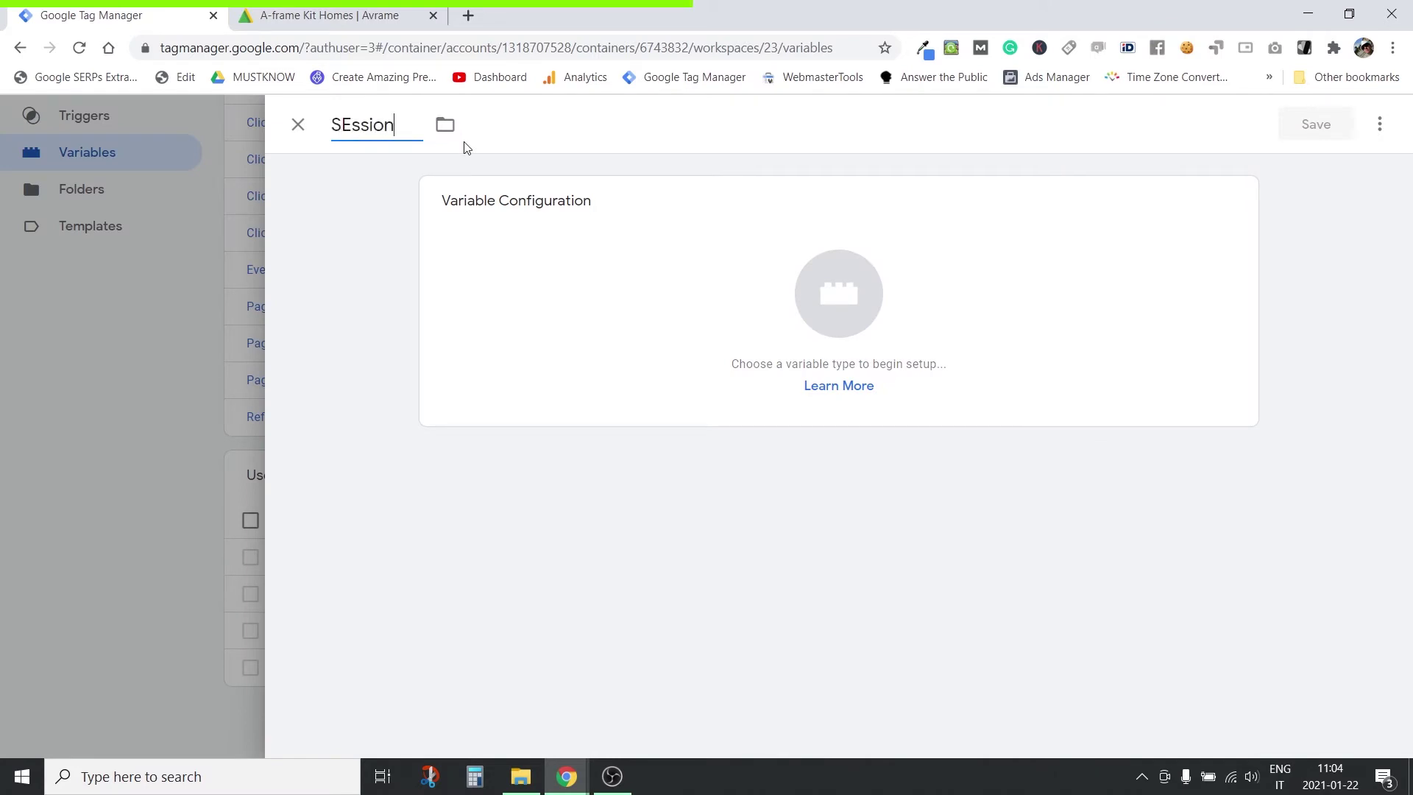
{"action": "key", "text": "BackSpace"}
{"action": "key", "text": "BackSpace"}
{"action": "key", "text": "BackSpace"}
{"action": "key", "text": "BackSpace"}
{"action": "key", "text": "BackSpace"}
{"action": "key", "text": "BackSpace"}
{"action": "type", "text": "ession - Duration"}
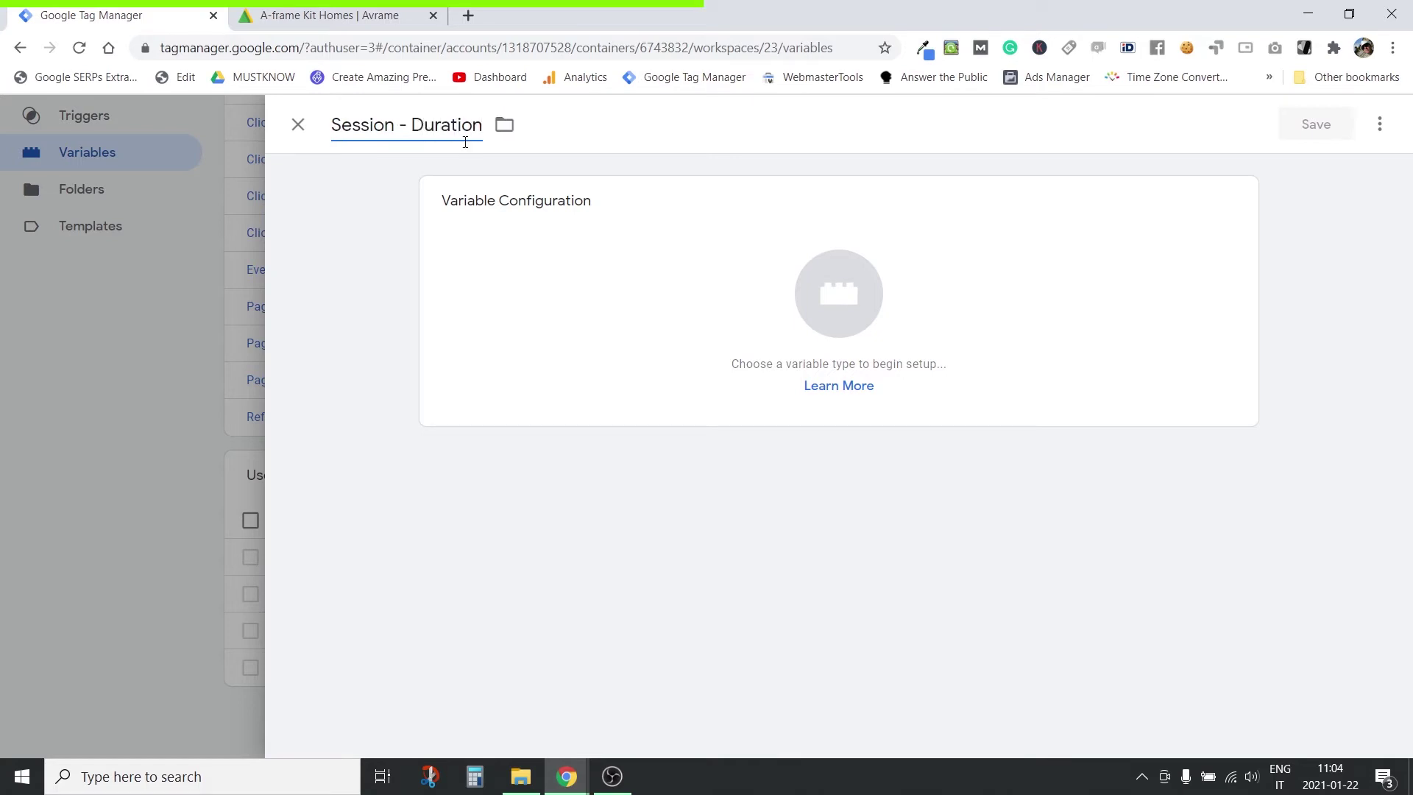
File Session - Duration in the Session Stats folder and make it Custom JavaScript returning the seconds elapsed since the Cookie - GTMstart value
{"action": "left_click", "coordinate": [505, 124]}
{"action": "left_click", "coordinate": [532, 209]}
{"action": "left_click", "coordinate": [801, 308]}
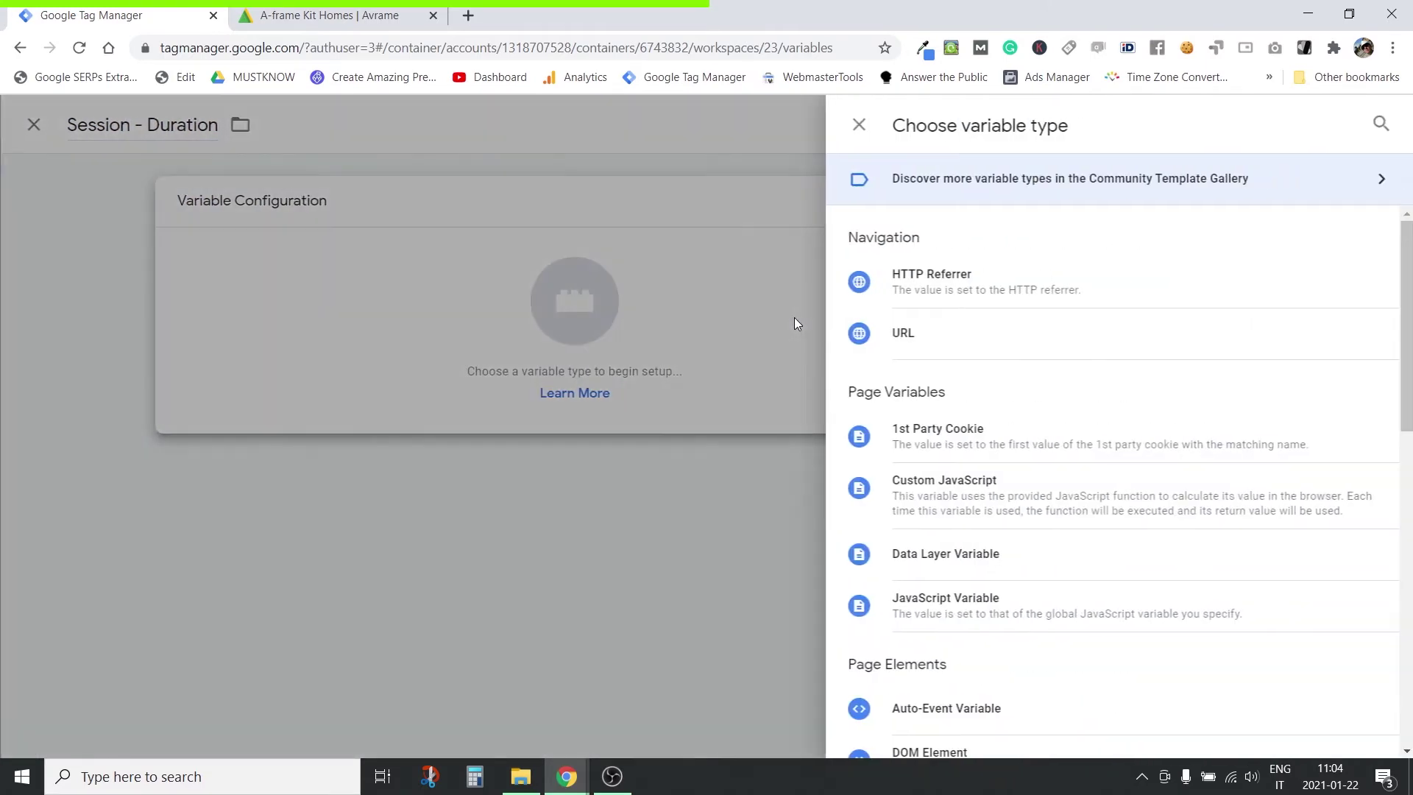
{"action": "left_click", "coordinate": [967, 495]}
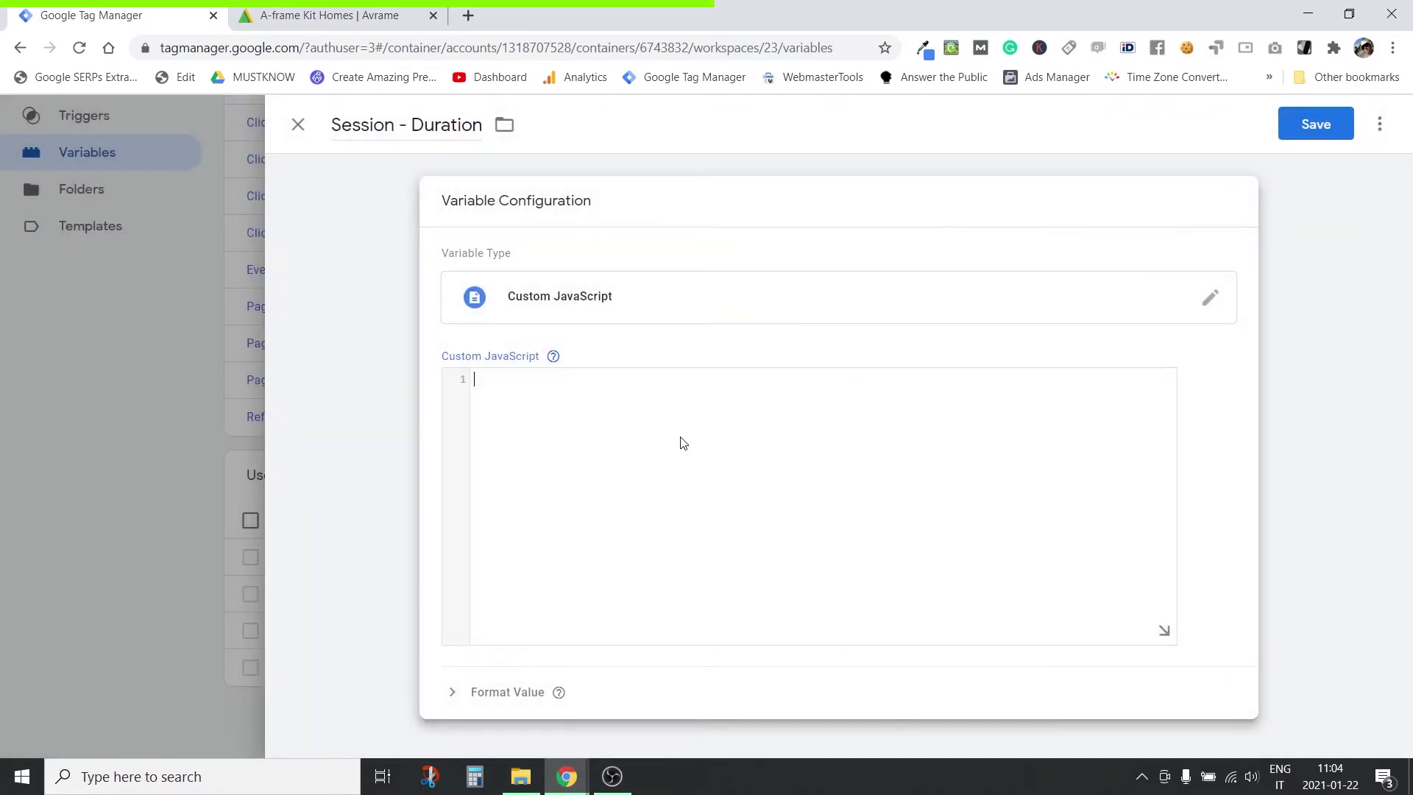
{"action": "left_click", "coordinate": [683, 443]}
{"action": "type", "text": "function(){     var time;     try{         var cookieStart = {{Cookie - GTMstart}};         if(typeof cookieStart !== 'undefined' && cookieStart > 0) {             var date = new Date();             time = Math.round((date.getTime() - cookieStart)/1000);         }     } catch(e) {     }     return time; }"}
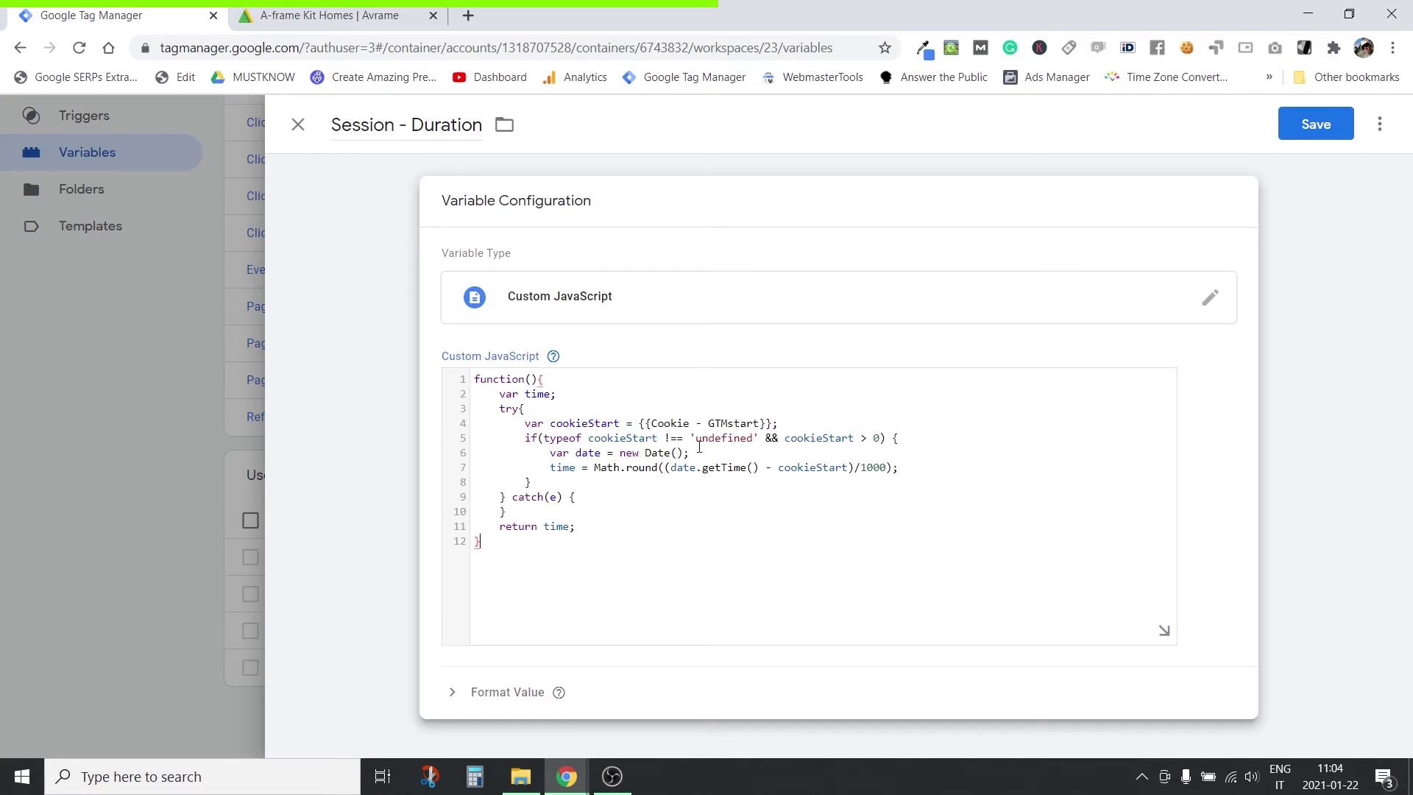
Save the Session - Duration variable and check the items in the Session Stats folder
{"action": "left_click", "coordinate": [566, 403]}
{"action": "double_click", "coordinate": [556, 528]}
{"action": "left_click", "coordinate": [502, 541]}
{"action": "left_click", "coordinate": [1302, 130]}
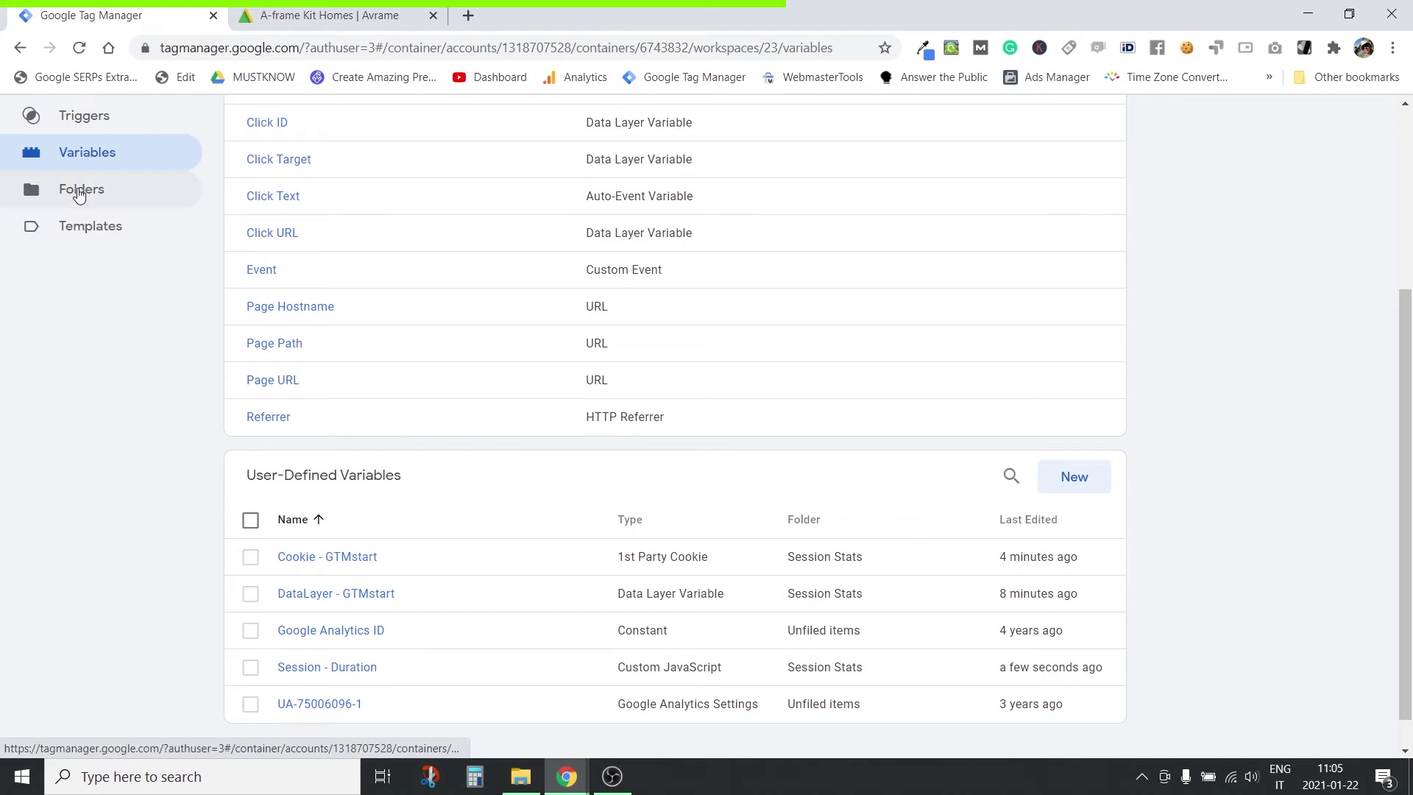
{"action": "left_click", "coordinate": [80, 192]}
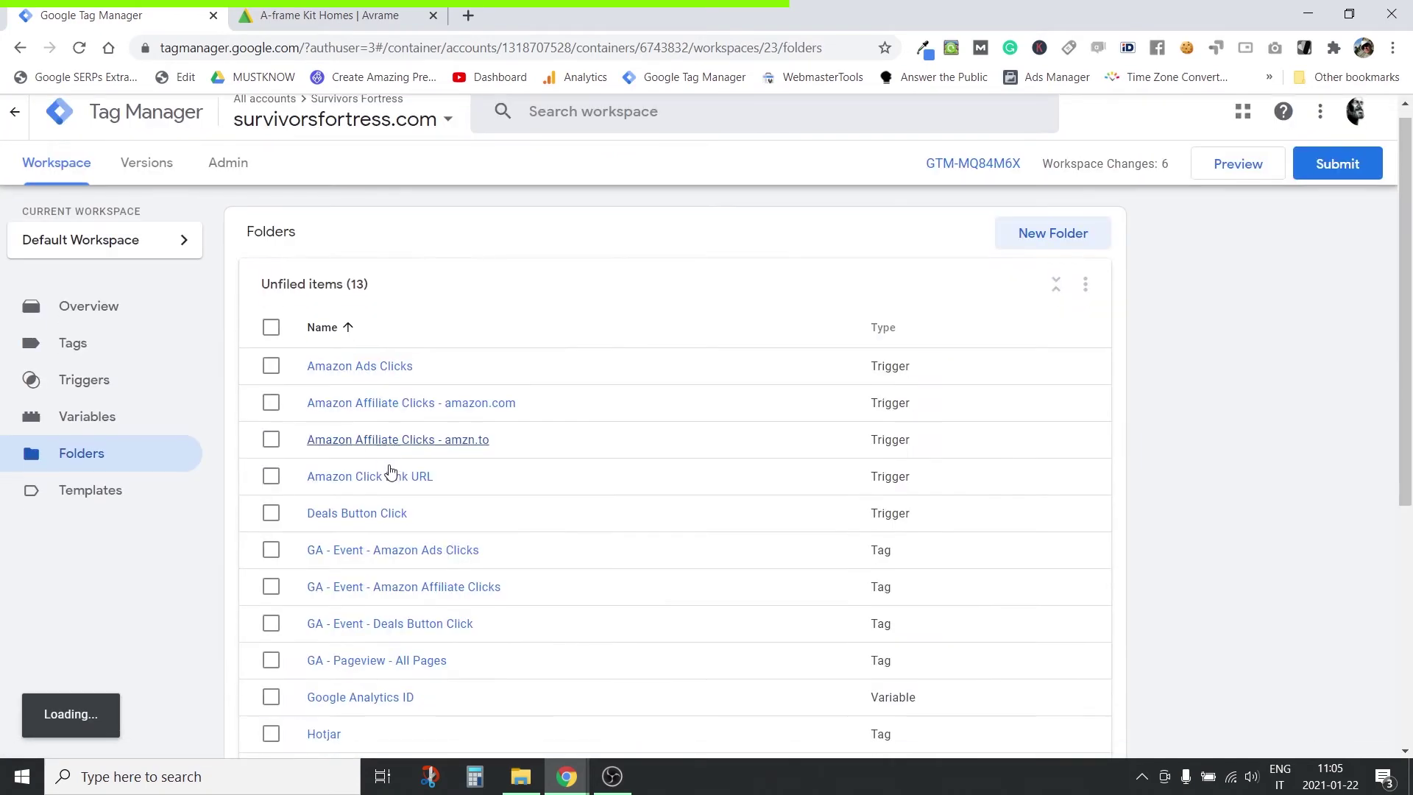
{"action": "scroll", "coordinate": [391, 471], "scroll_direction": "down", "scroll_amount": 5}
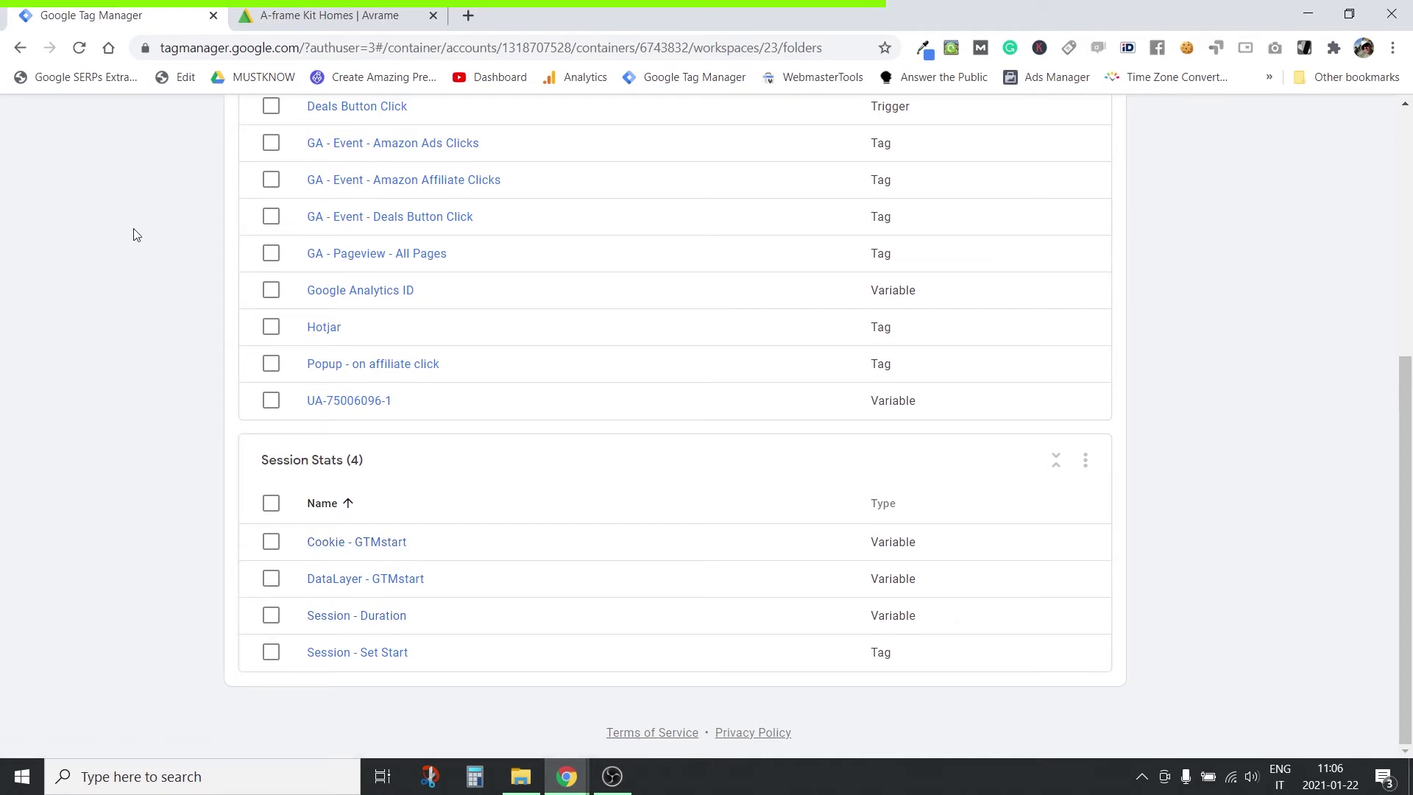
Start a new user-defined variable of type 1st Party Cookie with the cookie name PageCount
{"action": "scroll", "coordinate": [136, 257], "scroll_direction": "up", "scroll_amount": 6}
{"action": "left_click", "coordinate": [77, 428]}
{"action": "left_click", "coordinate": [1067, 442]}
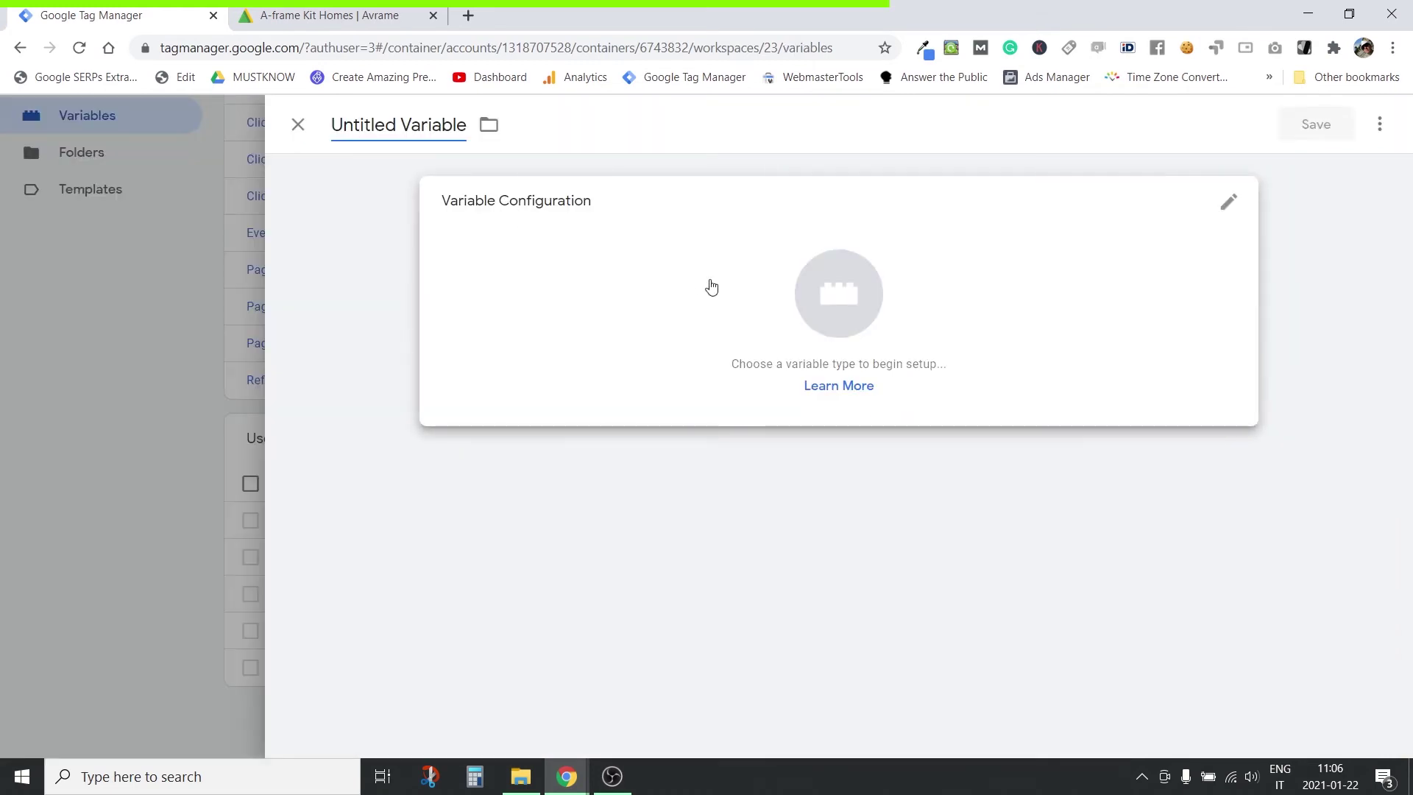
{"action": "left_click", "coordinate": [858, 306]}
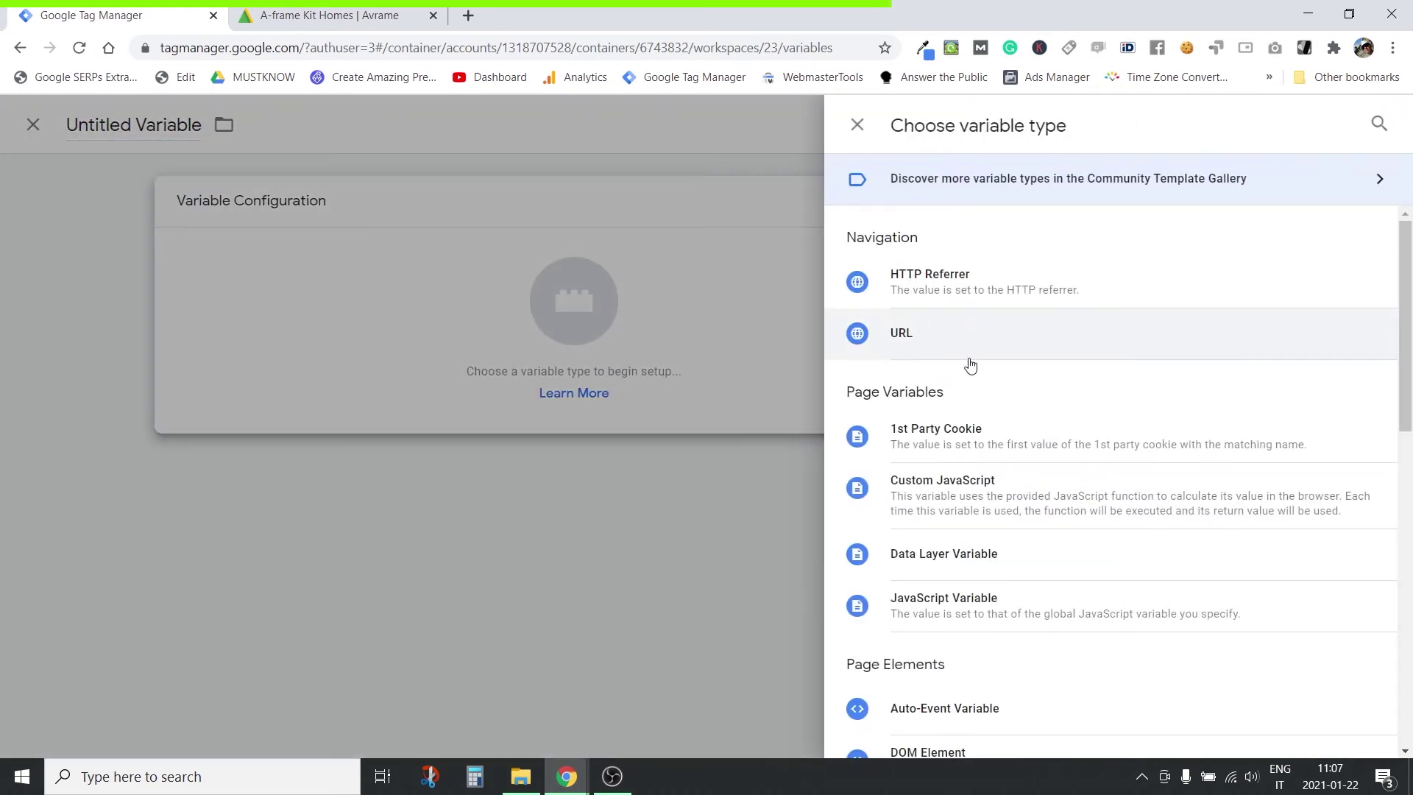
{"action": "left_click", "coordinate": [972, 431]}
{"action": "left_click", "coordinate": [540, 380]}
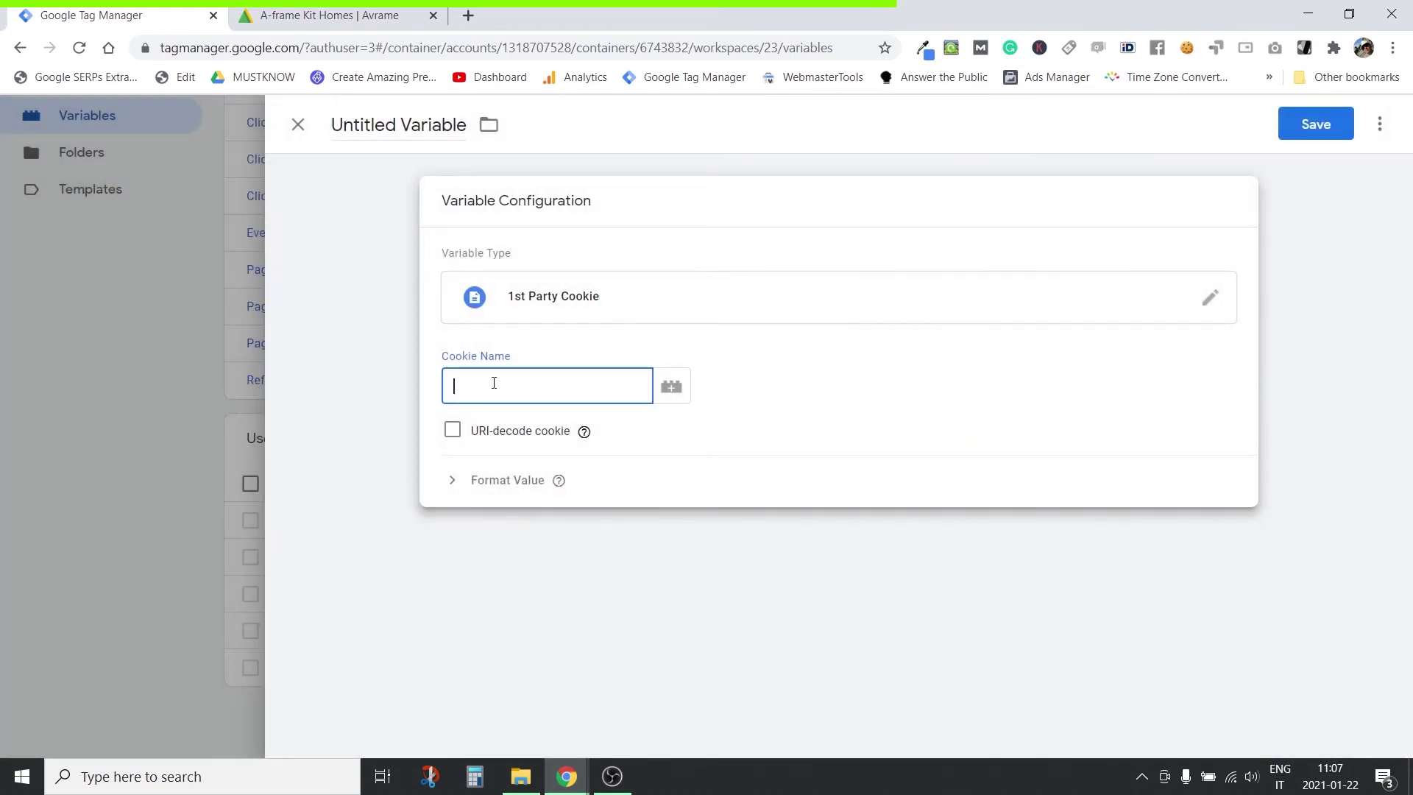
{"action": "type", "text": "PageCount"}
Name the variable Cookie - PageCount, file it in the Session Stats folder and save it
{"action": "left_click", "coordinate": [335, 126]}
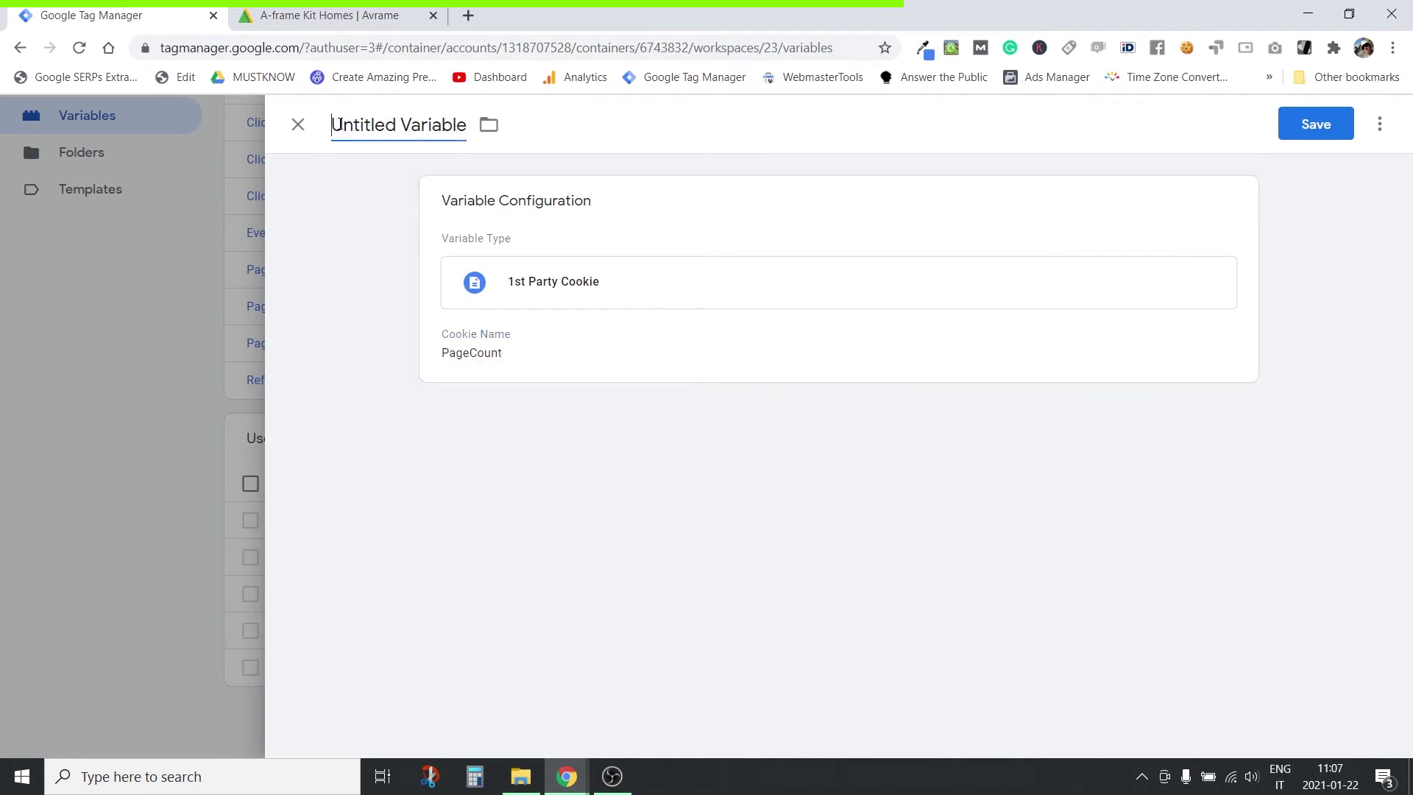
{"action": "left_click_drag", "start_coordinate": [334, 128], "coordinate": [467, 133]}
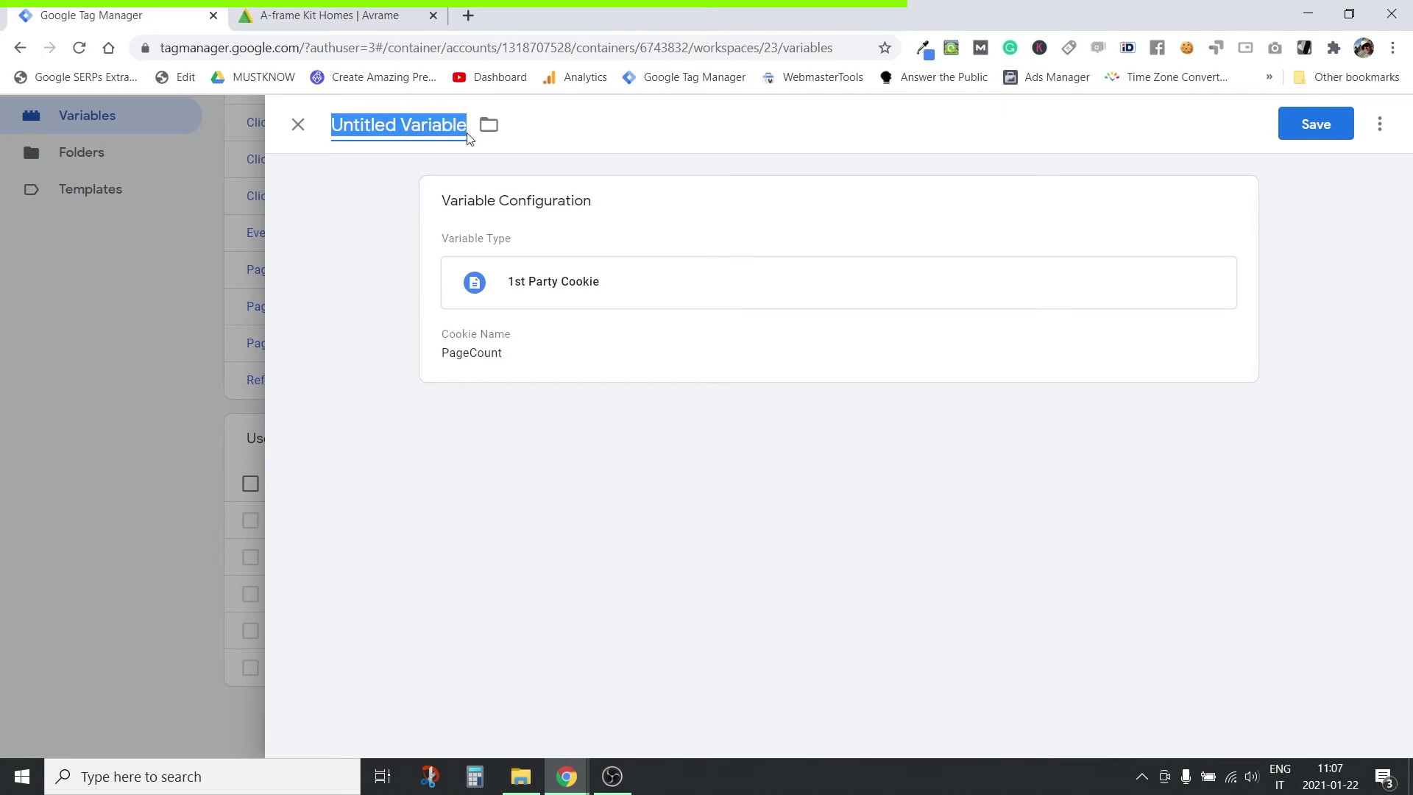
{"action": "type", "text": "Coo"}
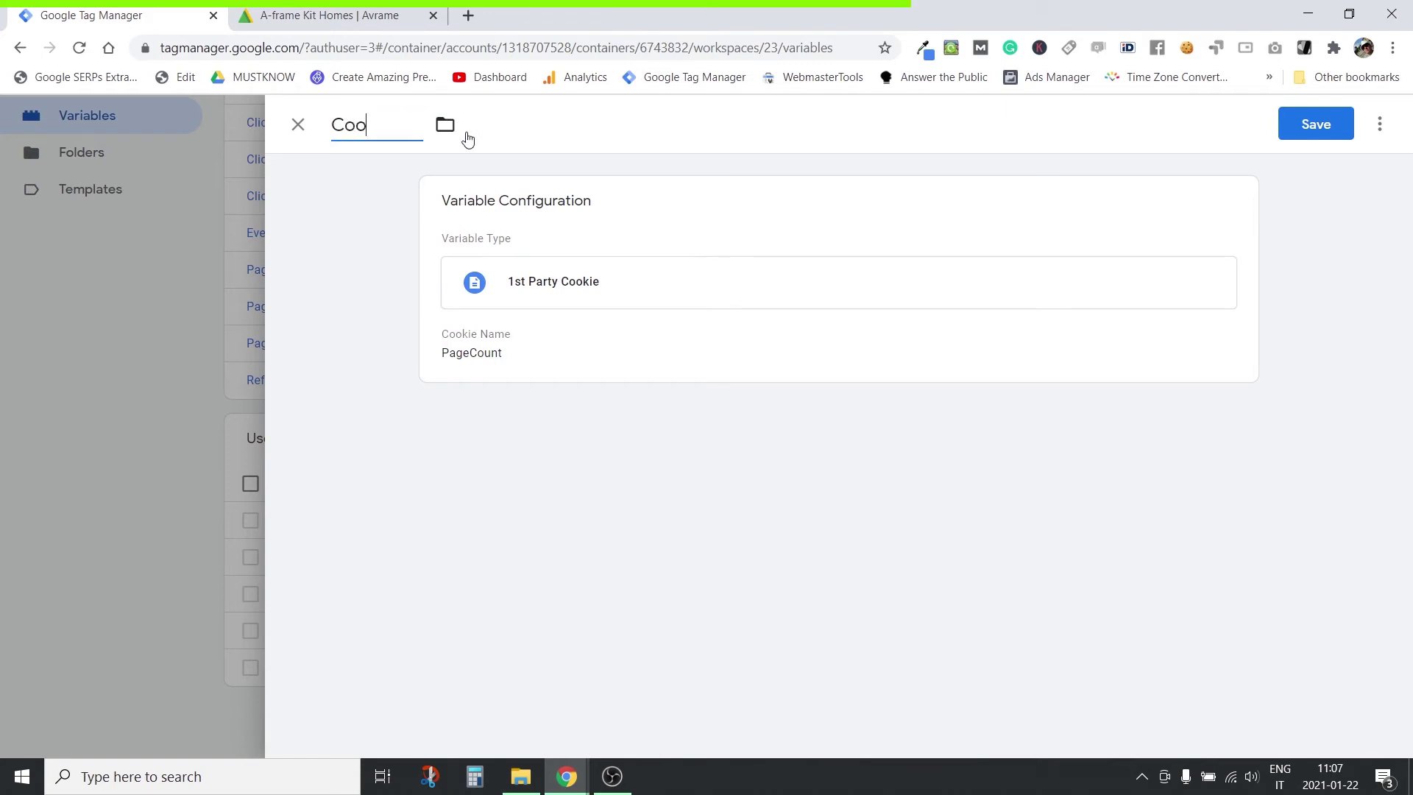
{"action": "type", "text": "kie - Page"}
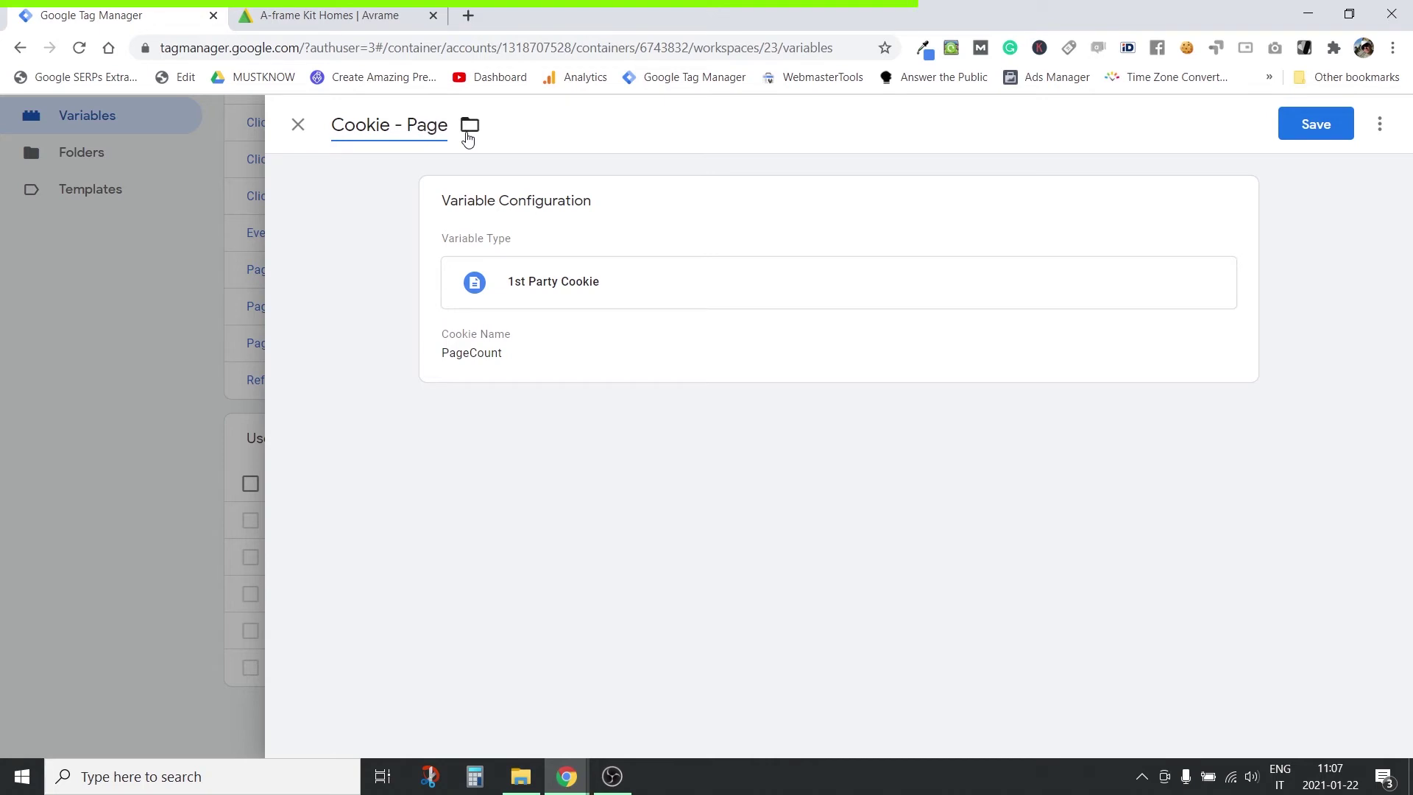
{"action": "type", "text": "Count"}
{"action": "left_click", "coordinate": [521, 124]}
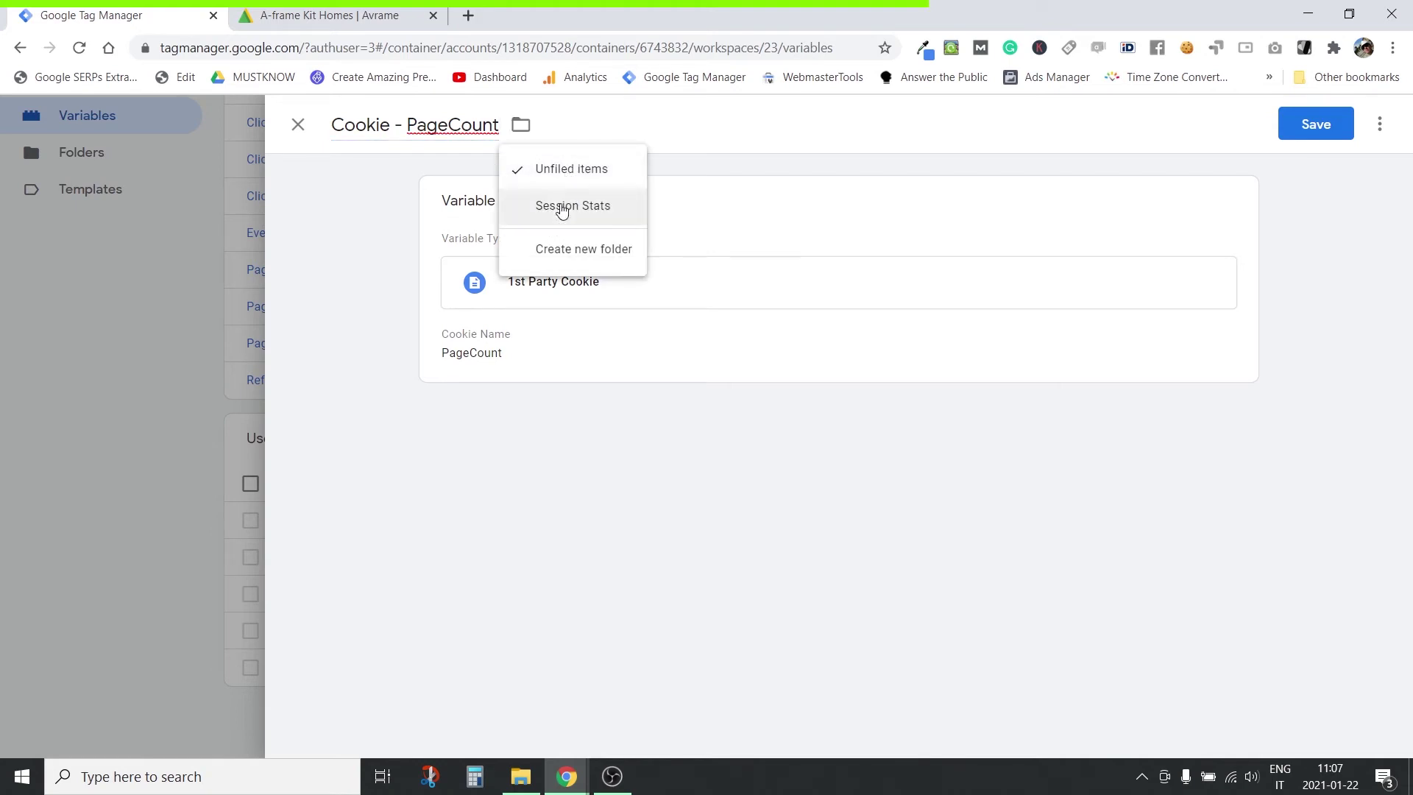
{"action": "left_click", "coordinate": [551, 215]}
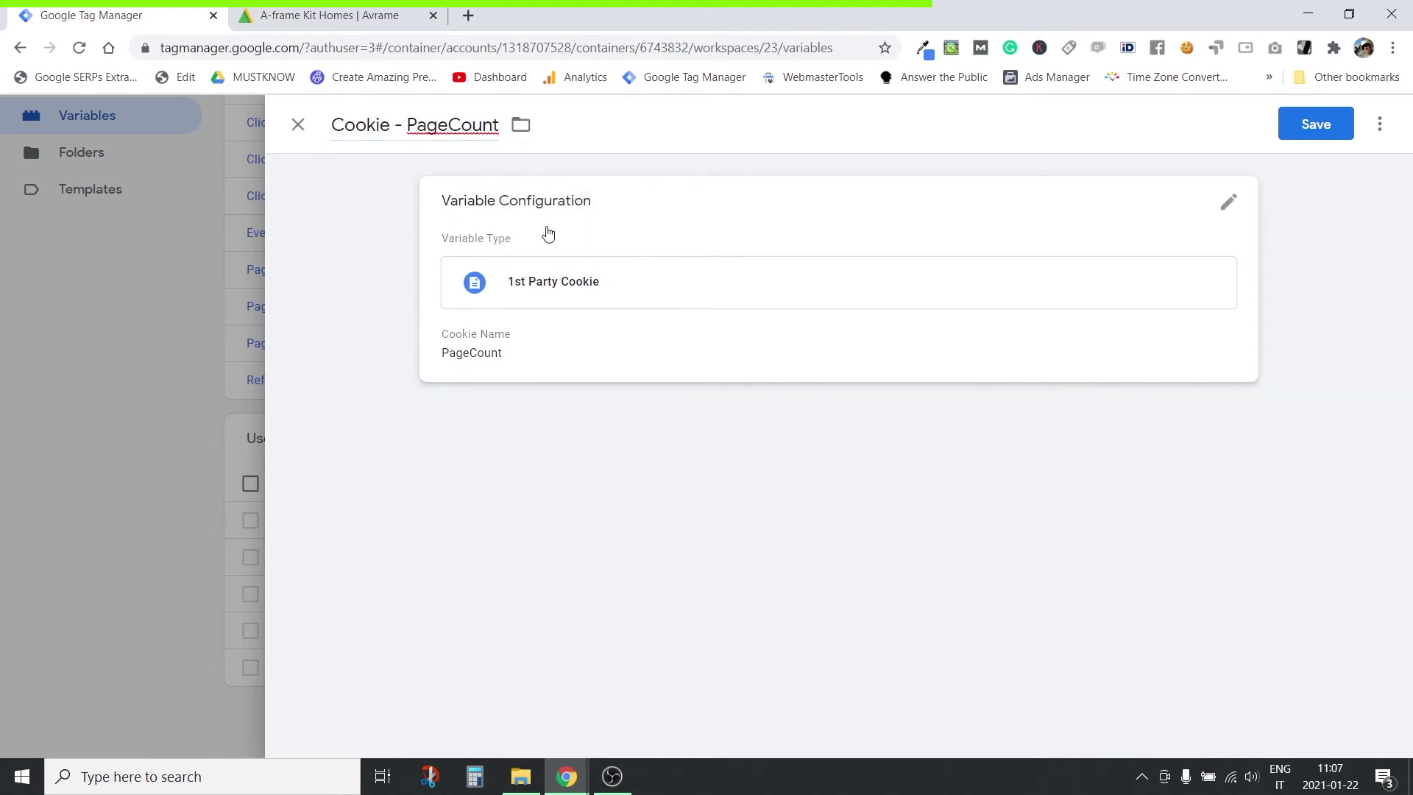
{"action": "left_click", "coordinate": [1310, 135]}
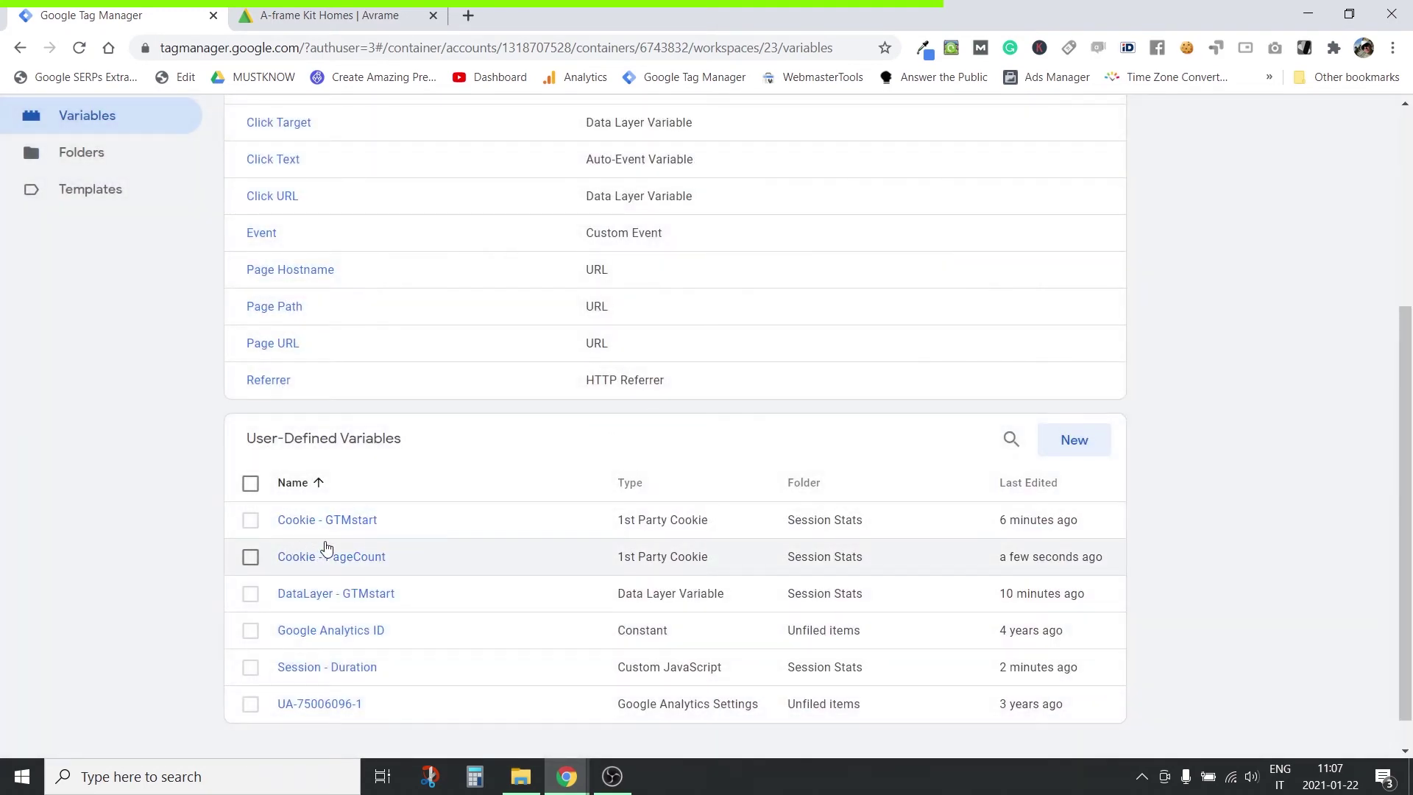
Start a new tag and set it to fire on All Pages
{"action": "scroll", "coordinate": [320, 549], "scroll_direction": "up", "scroll_amount": 4}
{"action": "left_click", "coordinate": [72, 319]}
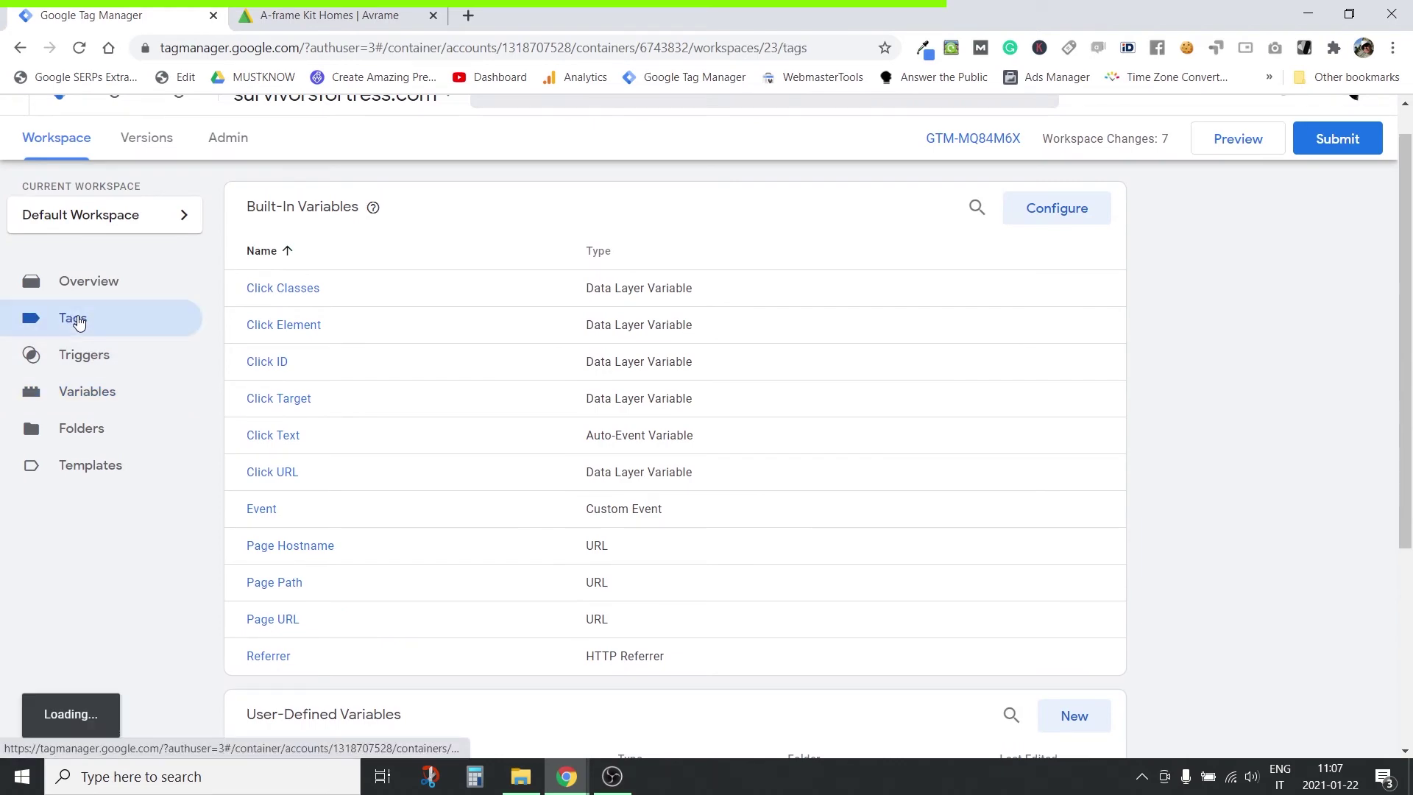
{"action": "scroll", "coordinate": [921, 515], "scroll_direction": "down", "scroll_amount": 1}
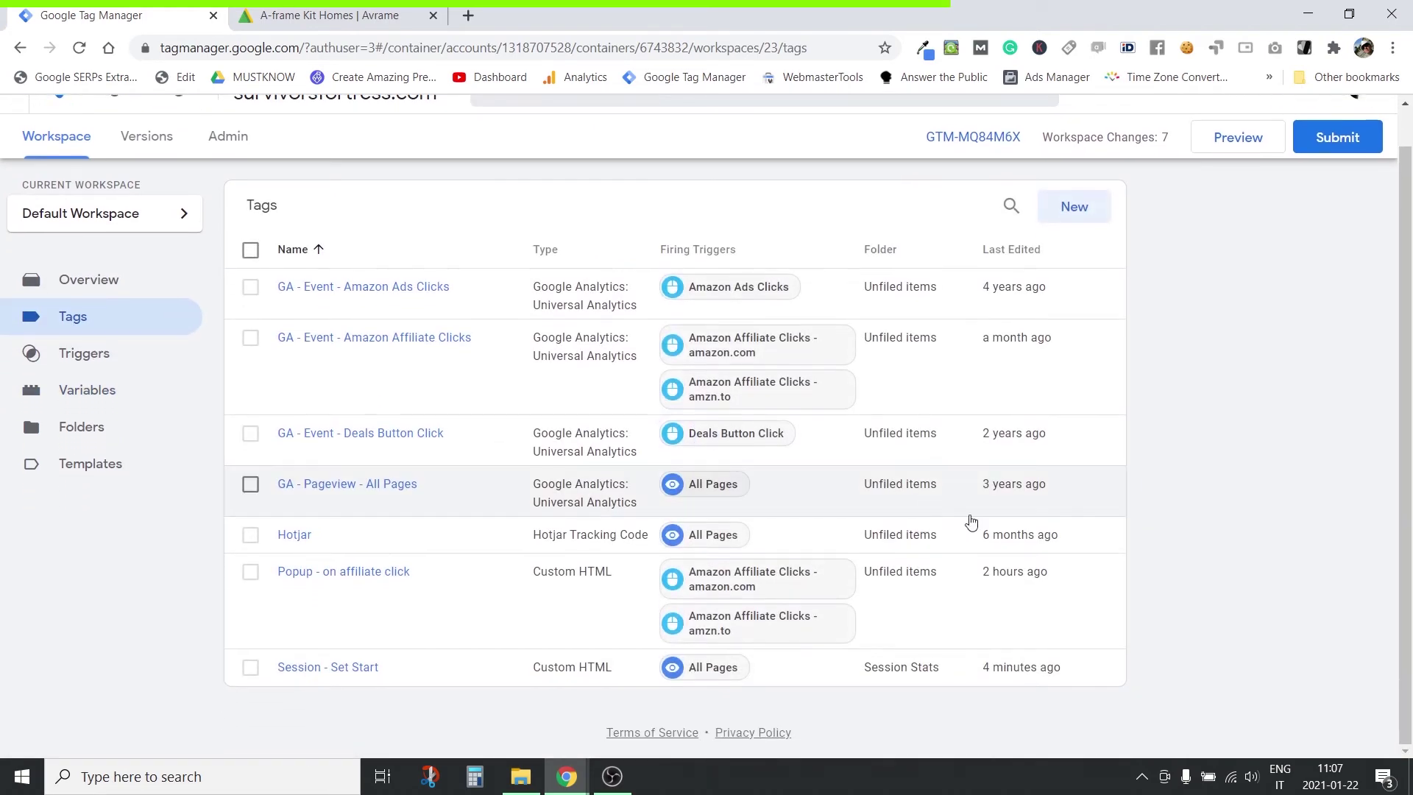
{"action": "left_click", "coordinate": [1074, 208]}
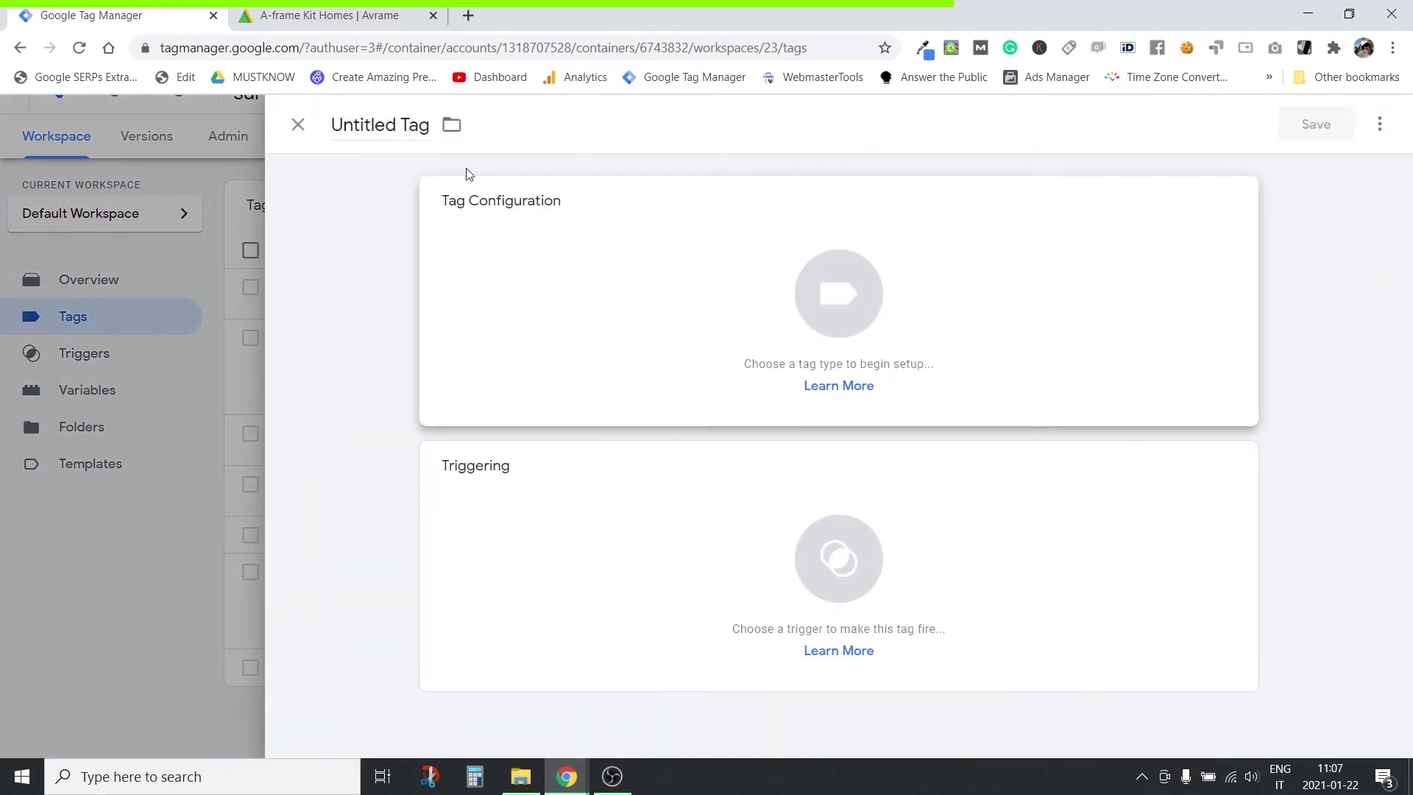
{"action": "left_click", "coordinate": [814, 519]}
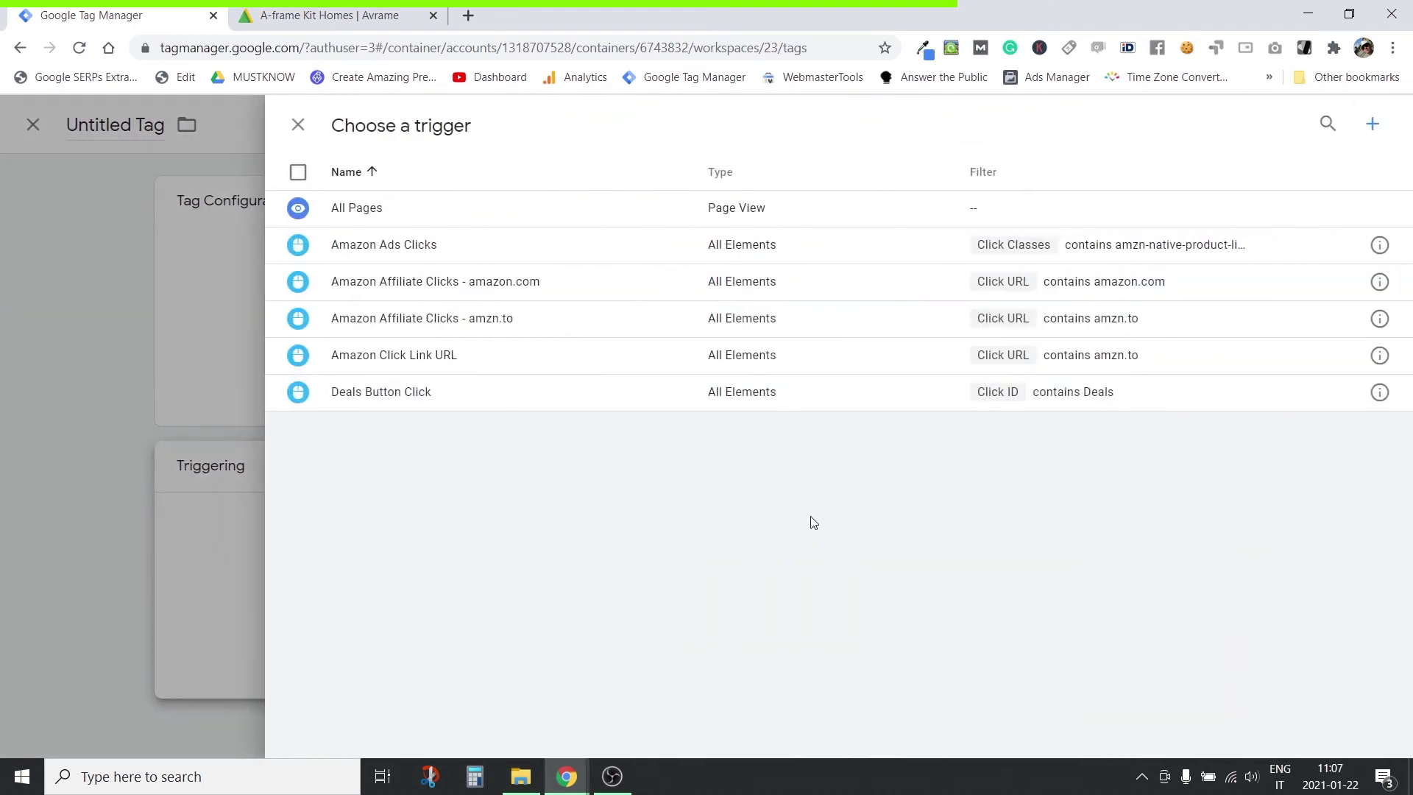
{"action": "left_click", "coordinate": [370, 216]}
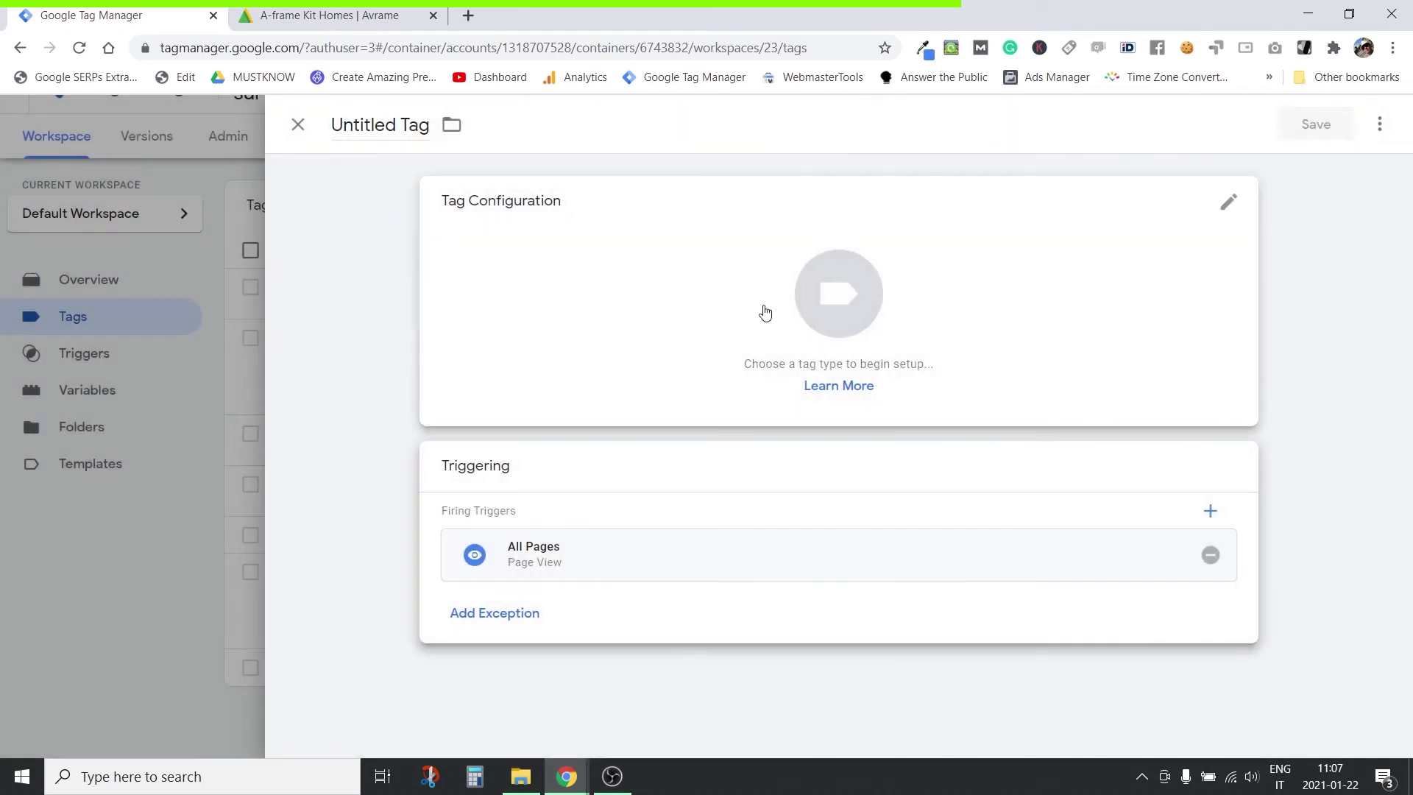
Name the tag Session - PageCount and file it in the Session Stats folder
{"action": "left_click", "coordinate": [366, 129]}
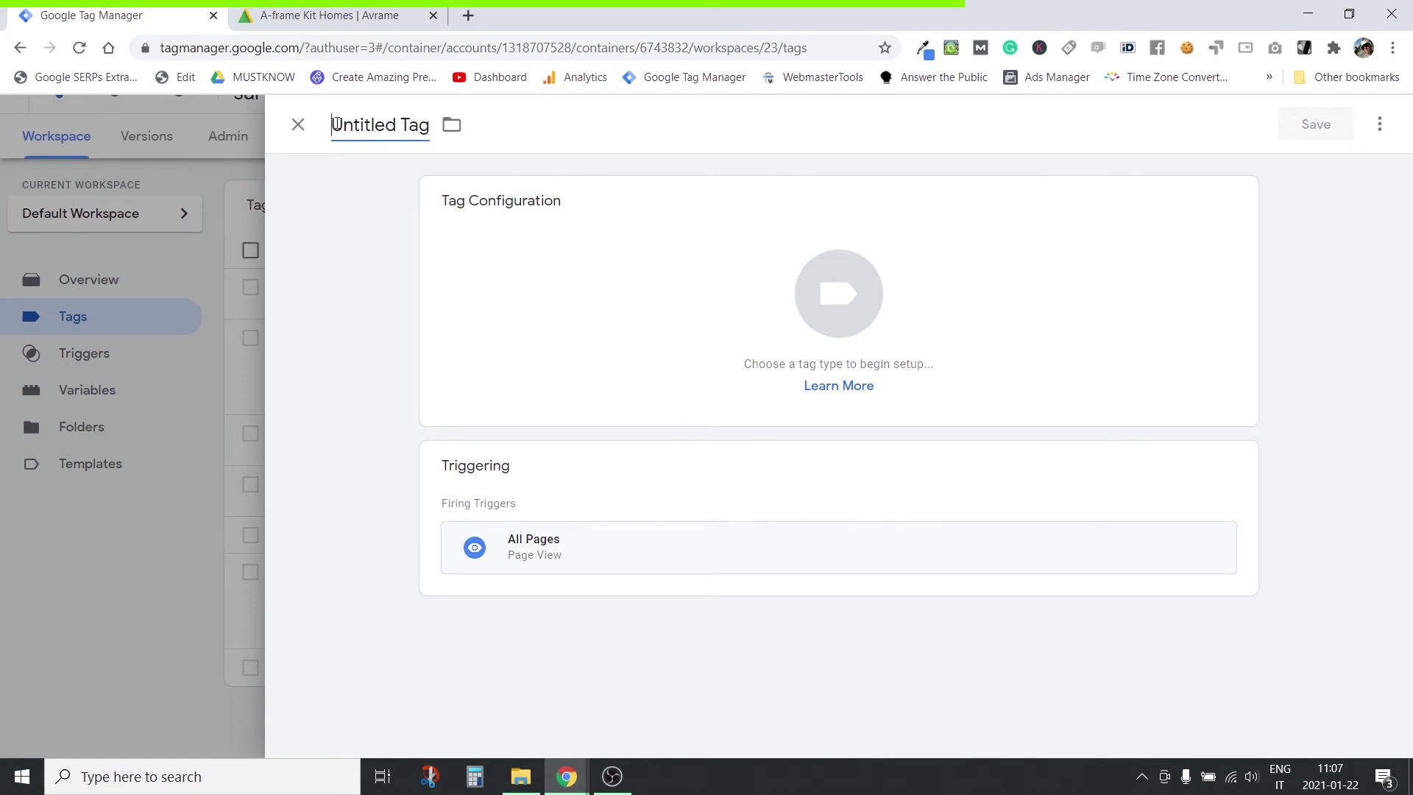
{"action": "left_click_drag", "start_coordinate": [332, 125], "coordinate": [430, 126]}
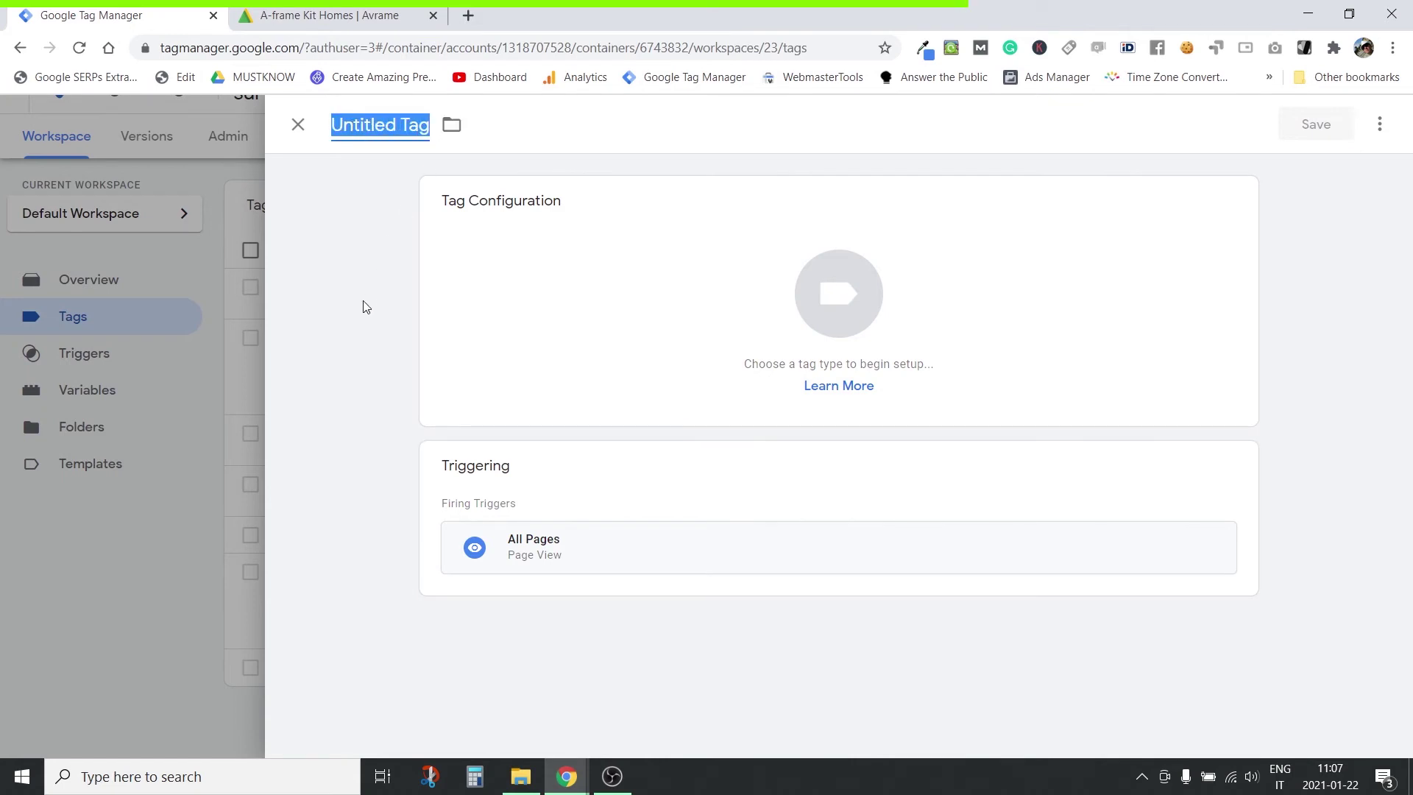
{"action": "type", "text": "Session "}
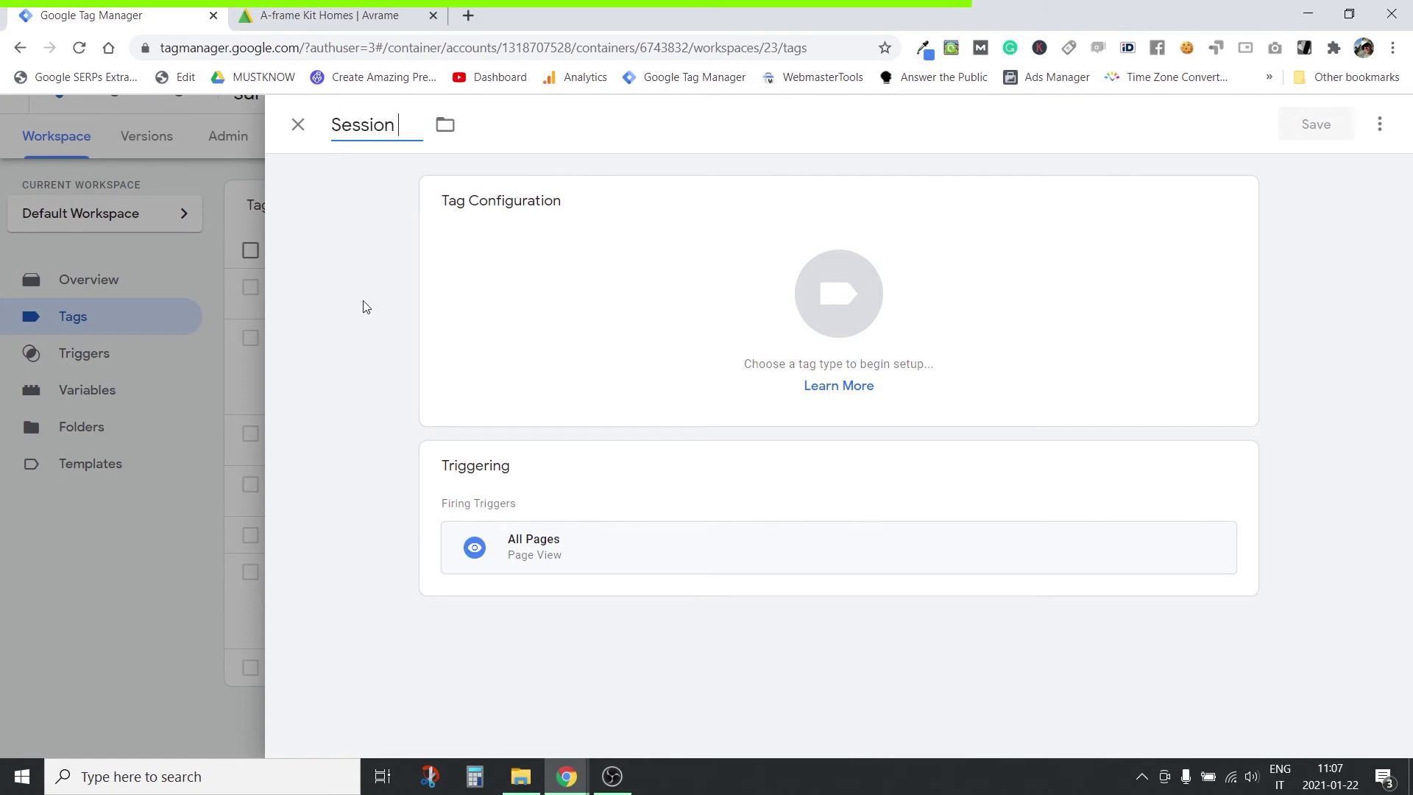
{"action": "type", "text": "- PageCount"}
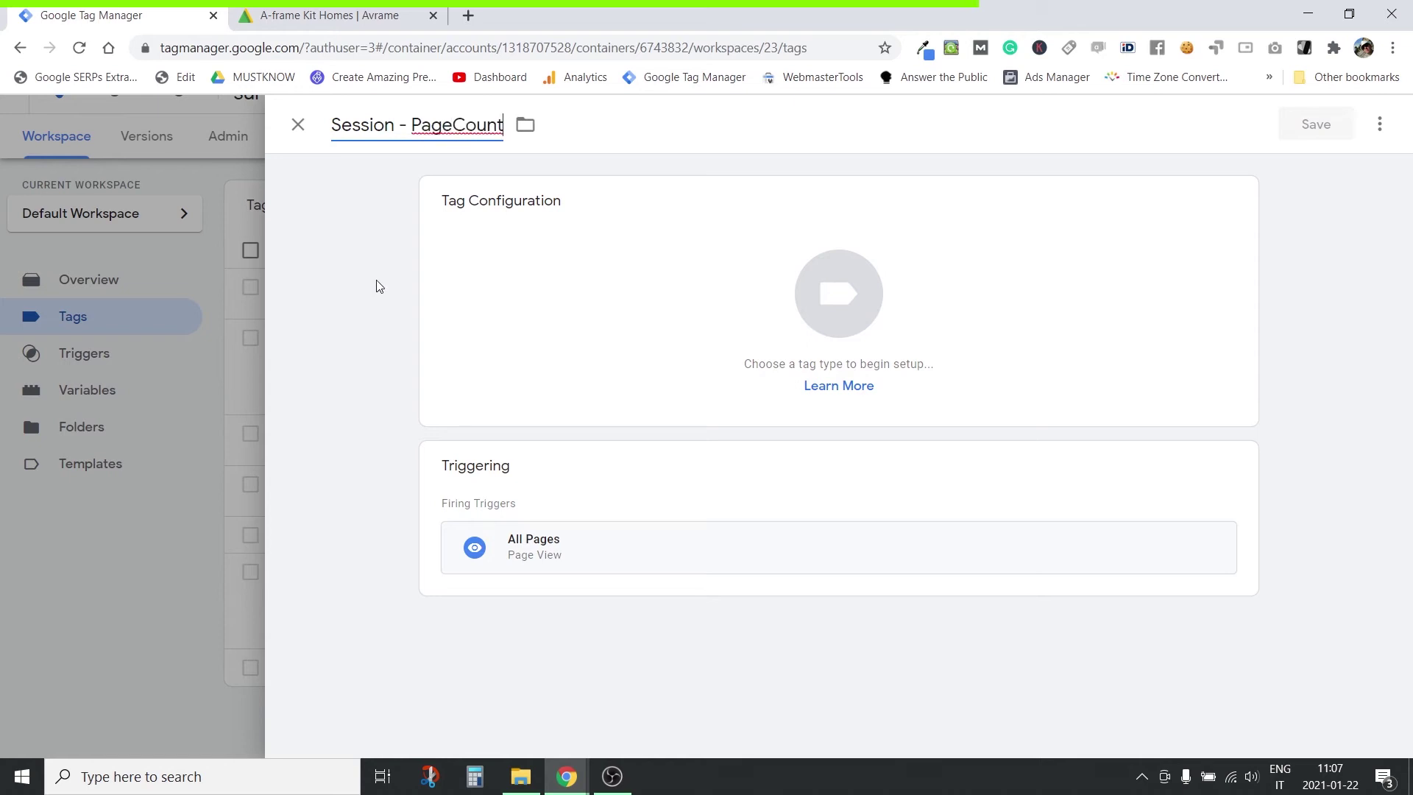
{"action": "left_click", "coordinate": [525, 124]}
{"action": "left_click", "coordinate": [572, 207]}
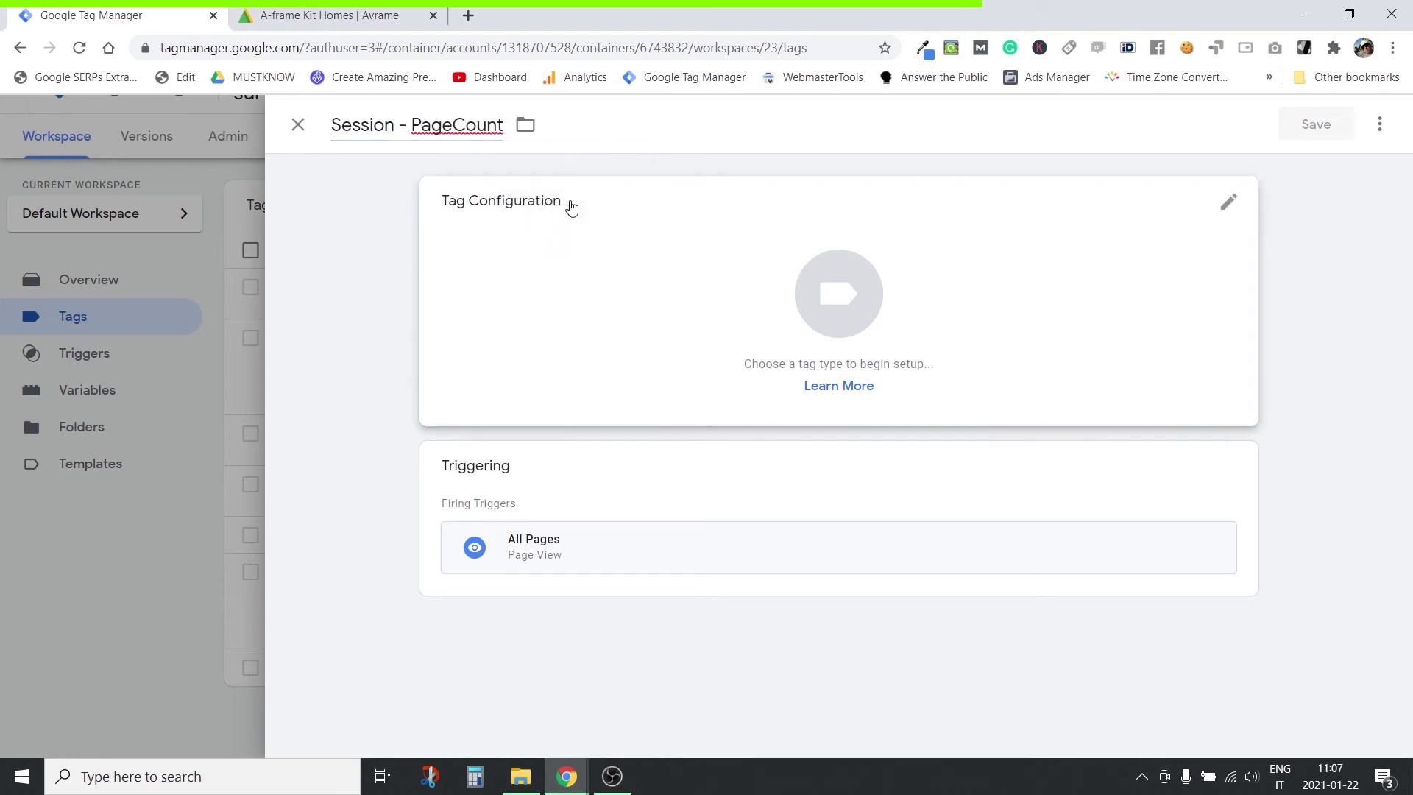
Make it a Custom HTML tag with a script that adds 1 to Cookie - PageCount and writes the 30-minute PageCount cookie
{"action": "left_click", "coordinate": [846, 307]}
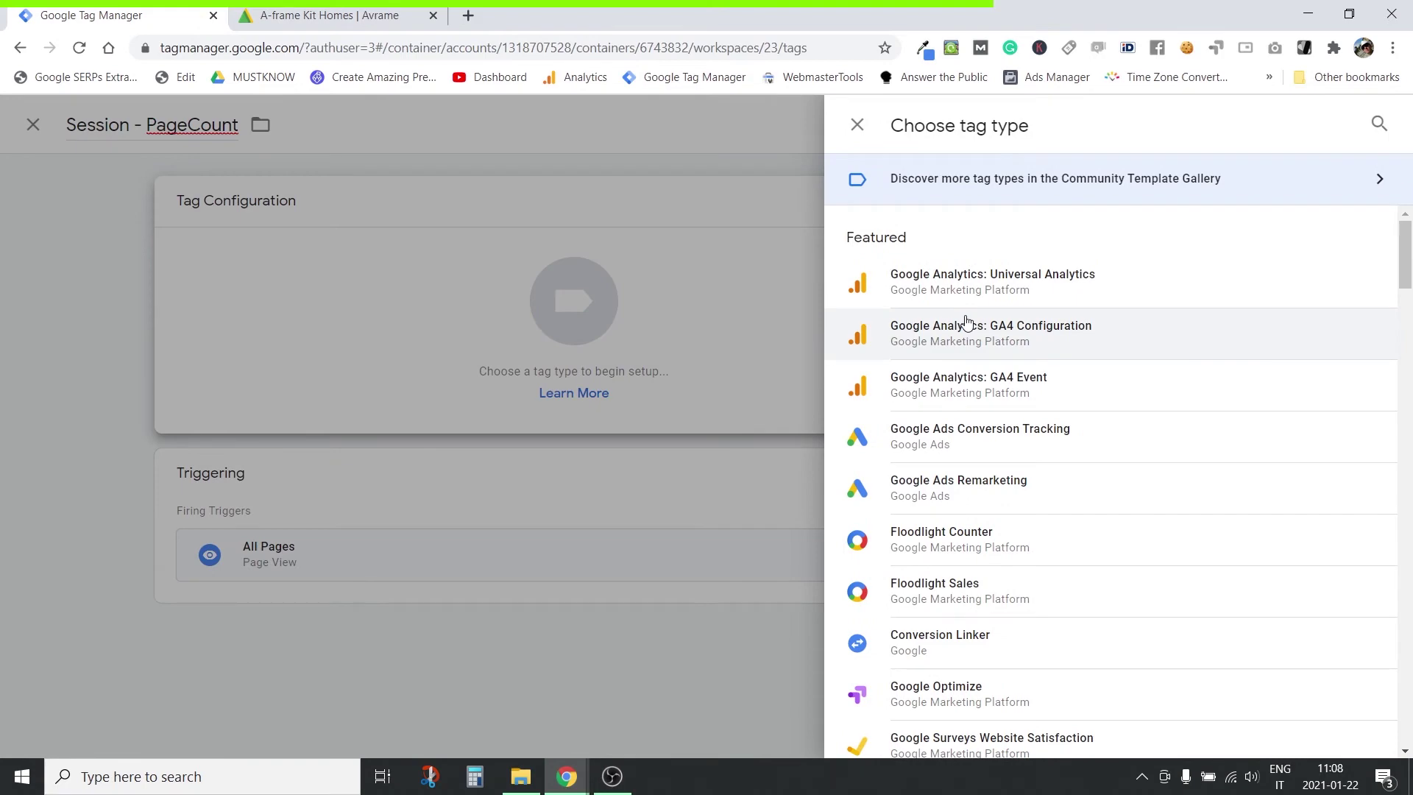
{"action": "scroll", "coordinate": [966, 322], "scroll_direction": "down", "scroll_amount": 5}
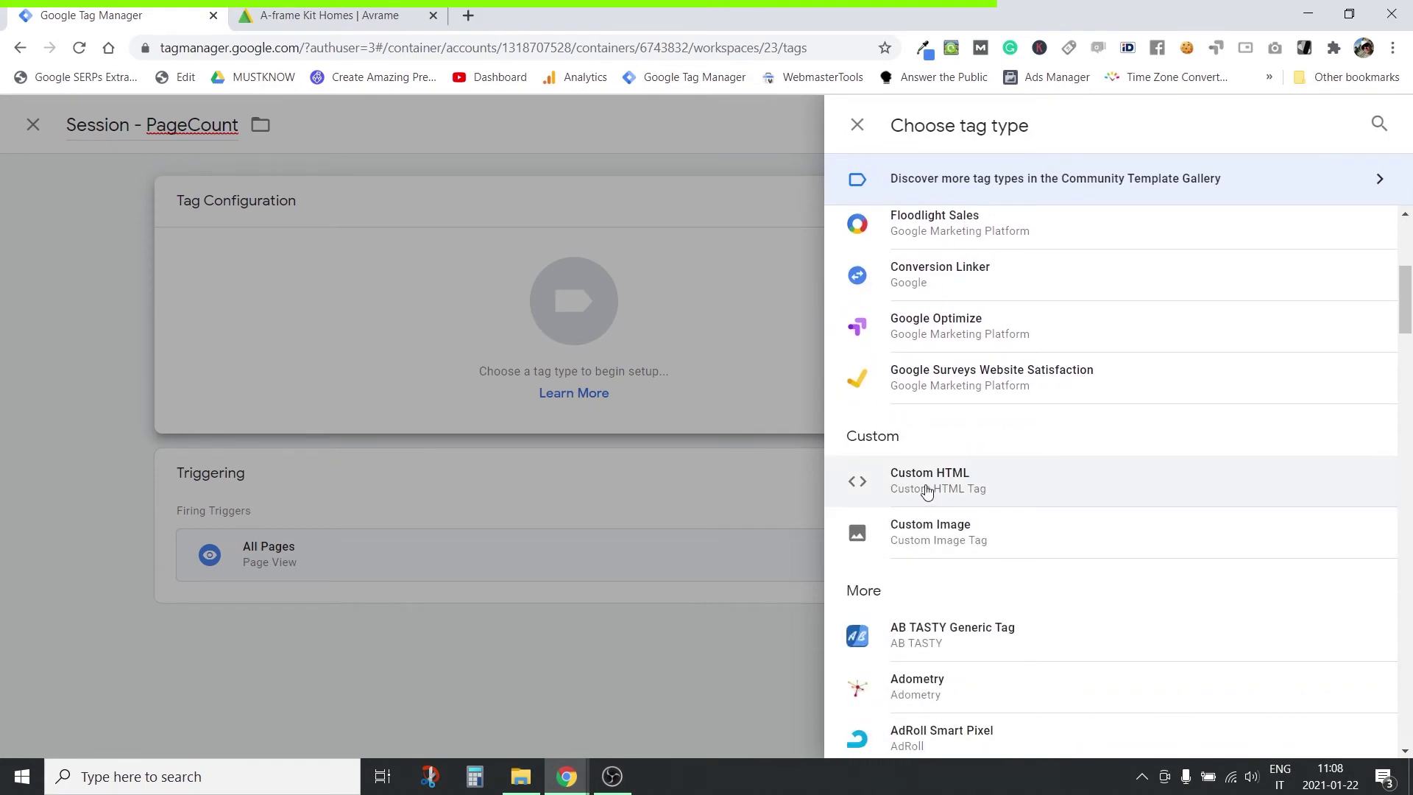
{"action": "left_click", "coordinate": [929, 488]}
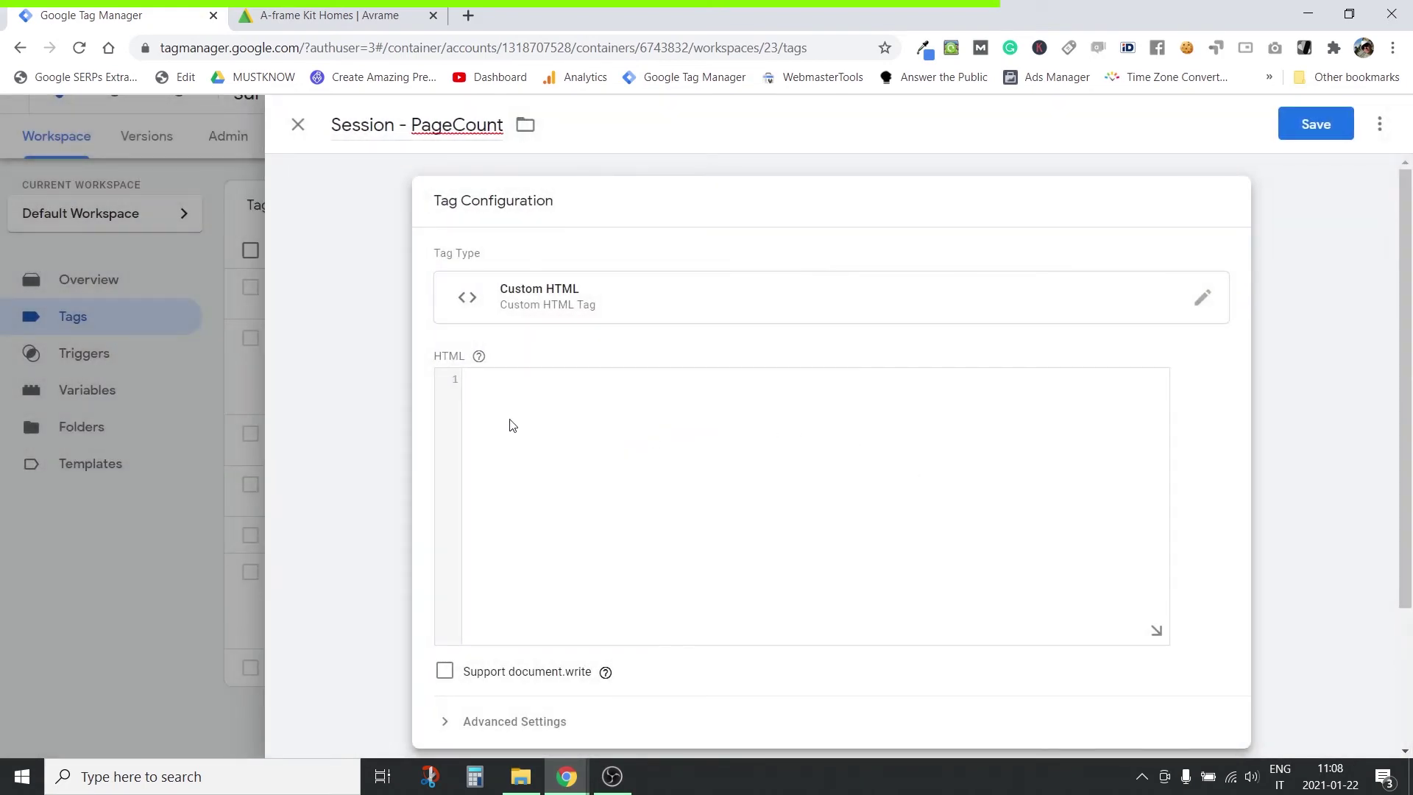
{"action": "left_click", "coordinate": [592, 410]}
{"action": "type", "text": "<script>   (function(){     var cookieValue = {{Cookie - PageCount}}-0+1     var date = new Date();     date.setTime(date.getTime()+(30*60*1000));     var cookieName = 'PageCount';     var cookieExpires = date.toGMTString();     var cookiePath = '/';     document.cookie = cookieName + '=' + cookieValue + '; Expires=' + cookieExpires + '; Path=' + cookiePath;   }()); </script>"}
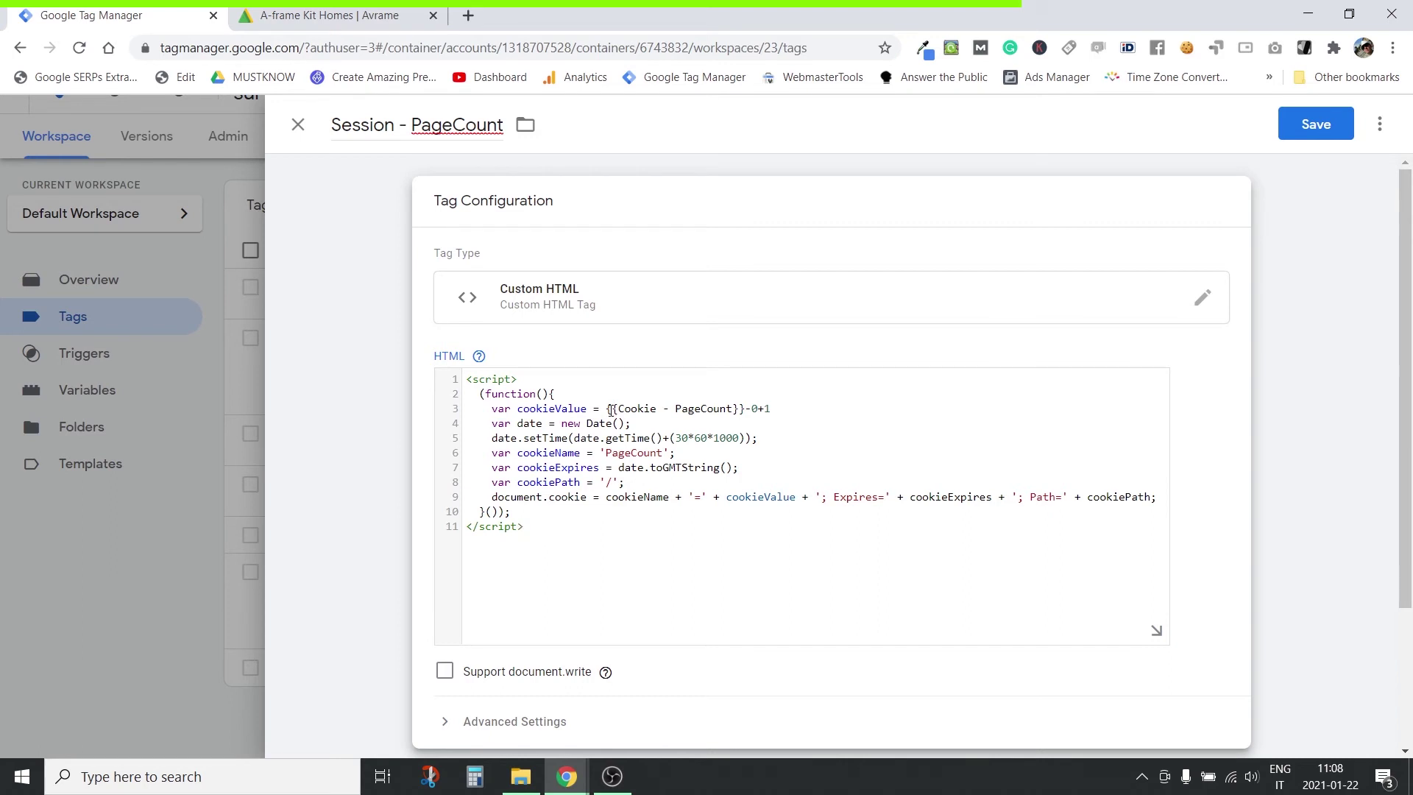
{"action": "left_click_drag", "start_coordinate": [611, 410], "coordinate": [746, 413]}
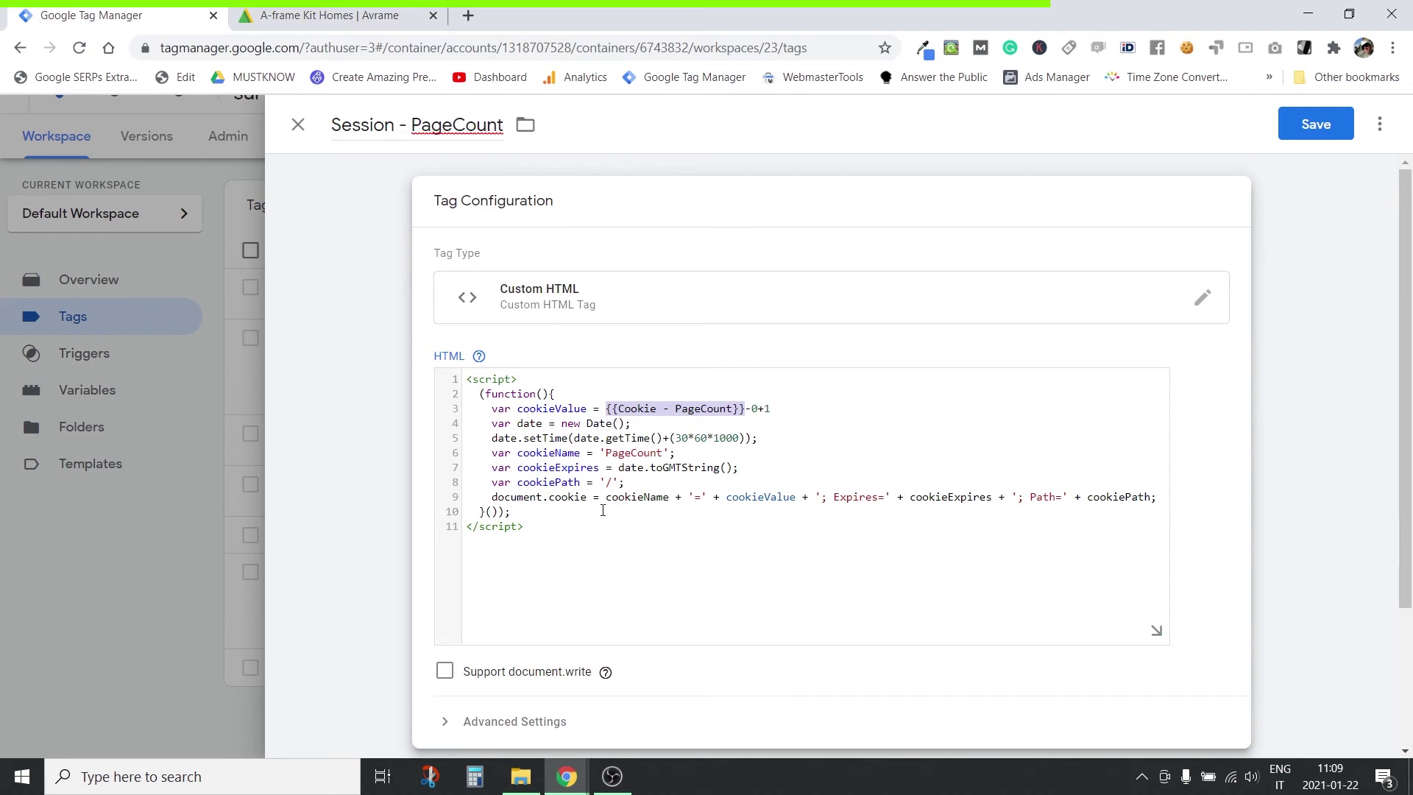
Save the Session - PageCount tag and check it among the items in the Session Stats folder
{"action": "left_click", "coordinate": [1316, 124]}
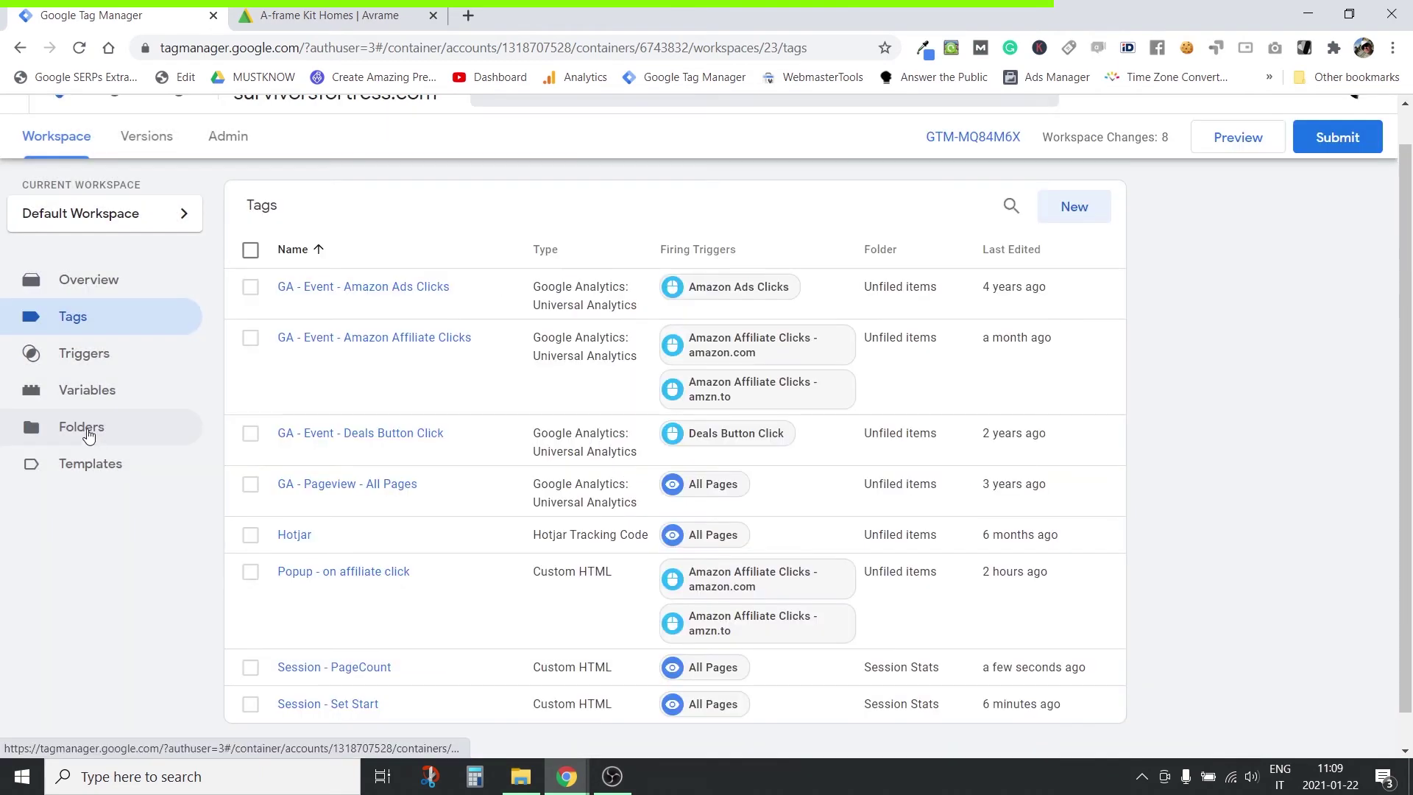
{"action": "left_click", "coordinate": [85, 428]}
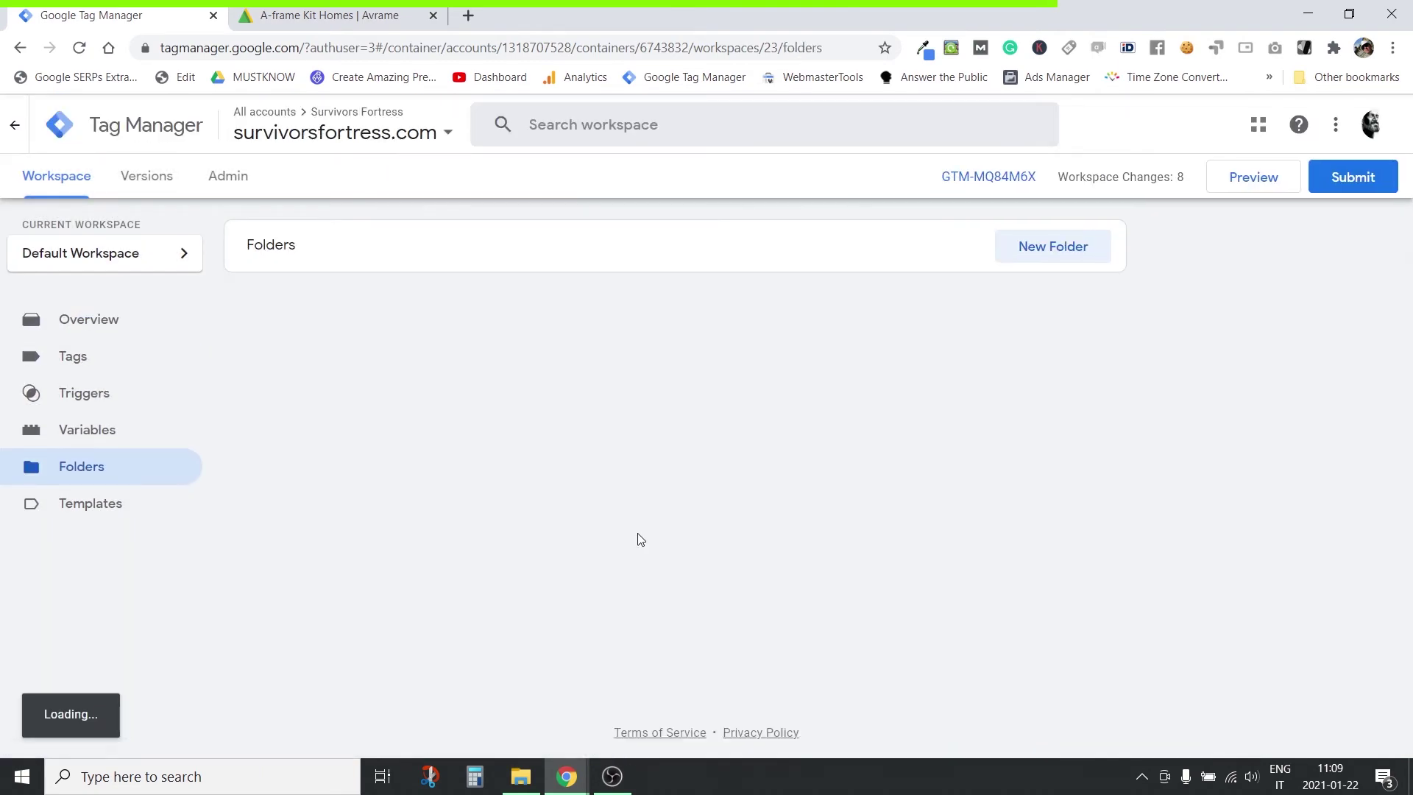
{"action": "scroll", "coordinate": [637, 540], "scroll_direction": "down", "scroll_amount": 6}
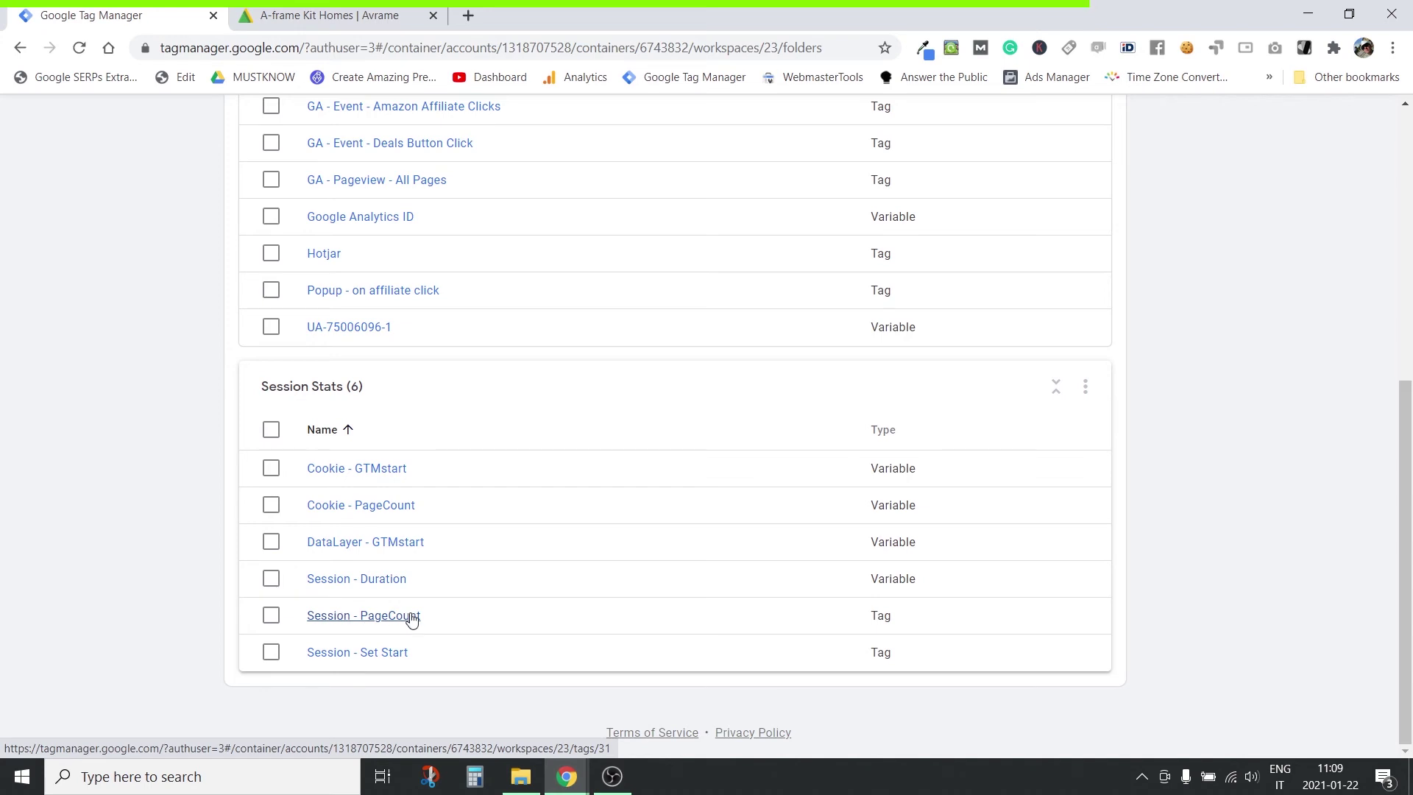
{"action": "scroll", "coordinate": [447, 598], "scroll_direction": "up", "scroll_amount": 10}
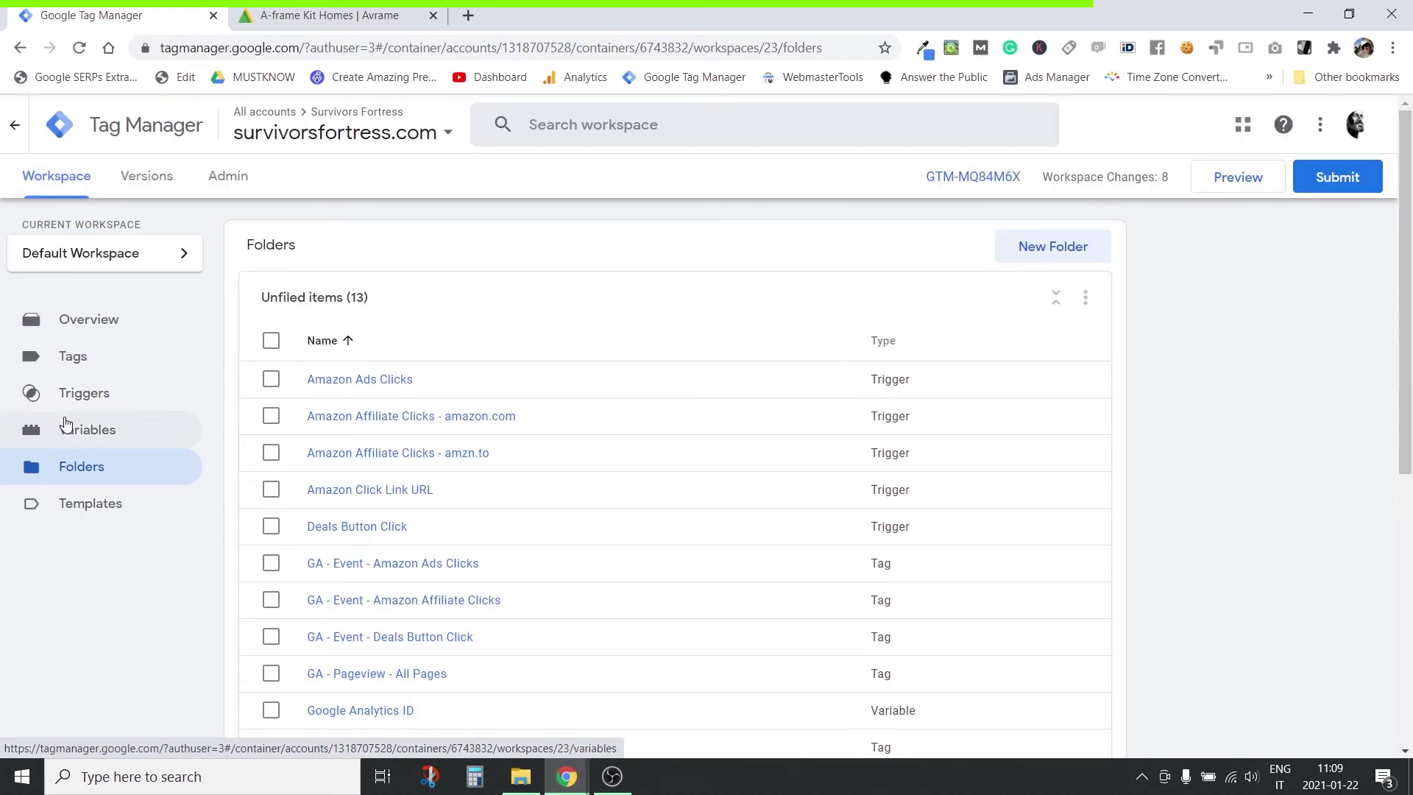
Create a new trigger and name it Popup - Engaged
{"action": "left_click", "coordinate": [87, 393]}
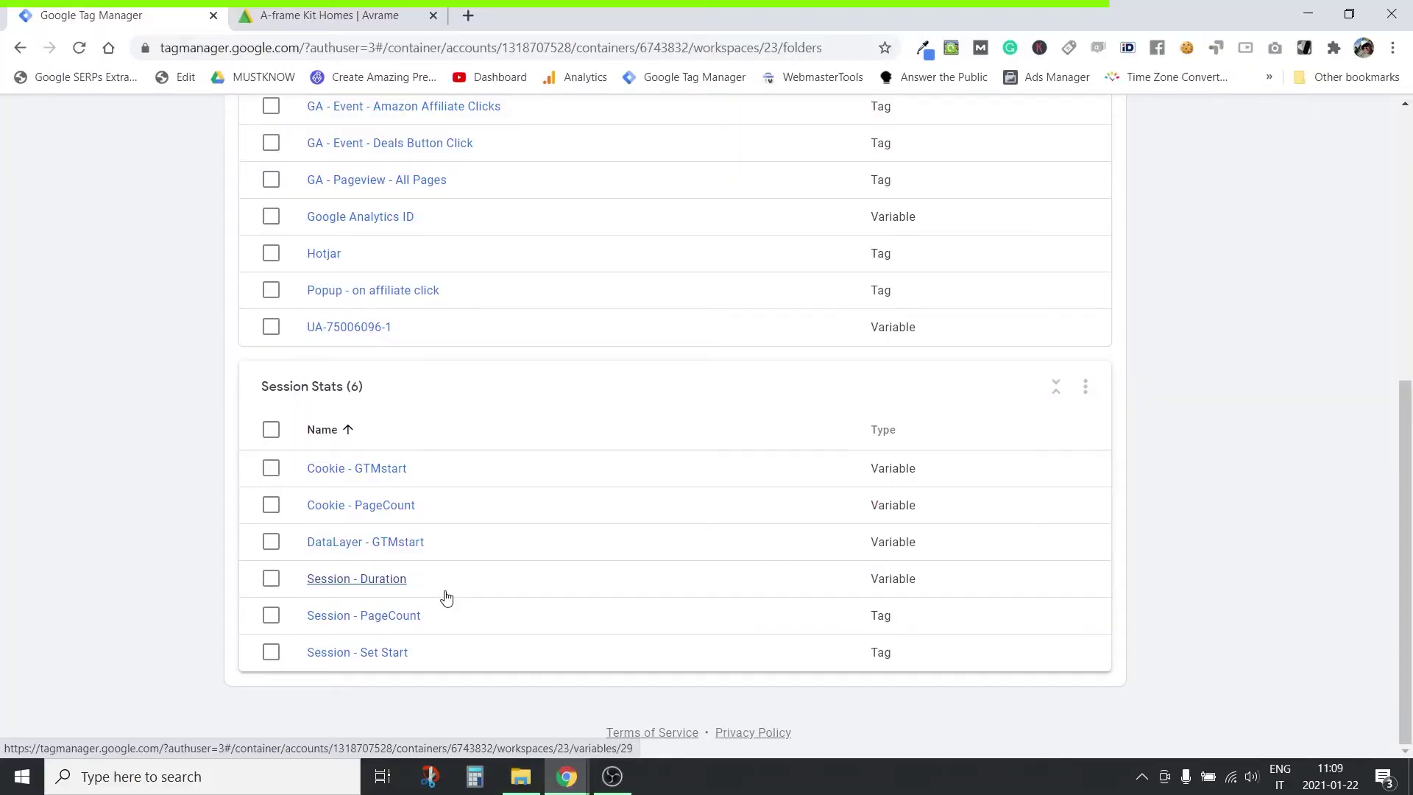
{"action": "scroll", "coordinate": [447, 598], "scroll_direction": "up", "scroll_amount": 5}
{"action": "scroll", "coordinate": [446, 597], "scroll_direction": "up", "scroll_amount": 1}
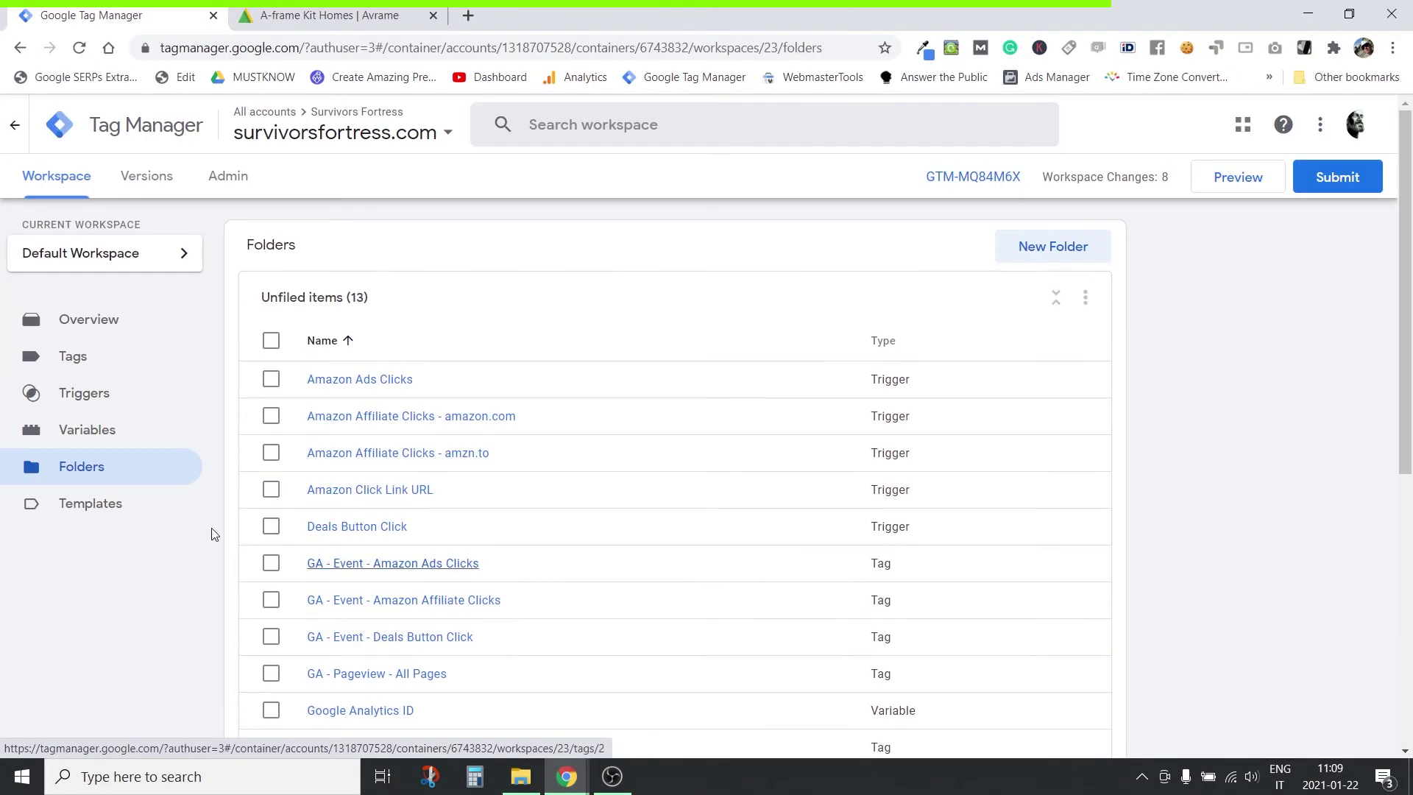
{"action": "left_click", "coordinate": [87, 393]}
{"action": "left_click", "coordinate": [1074, 246]}
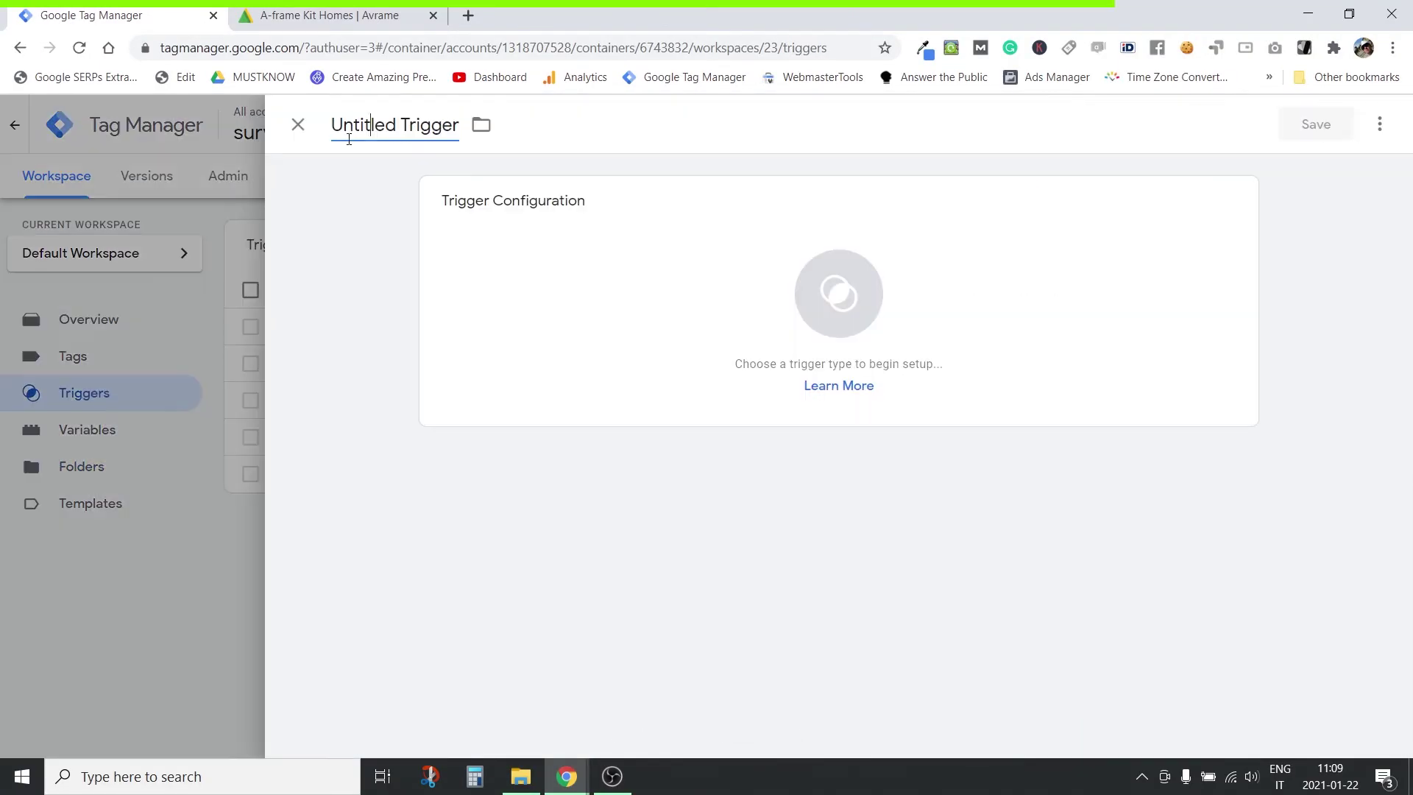
{"action": "left_click_drag", "start_coordinate": [332, 125], "coordinate": [461, 133]}
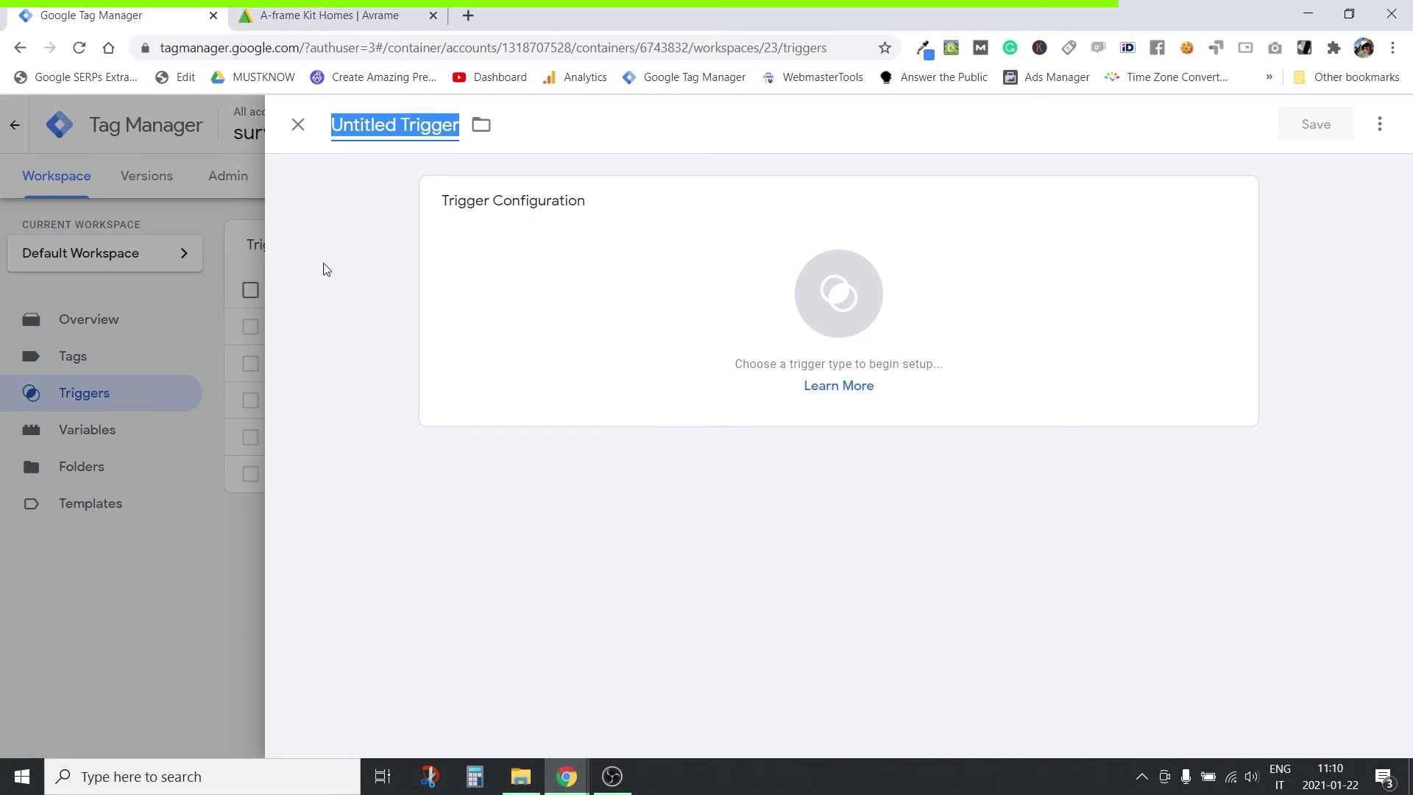
{"action": "type", "text": "Pop"}
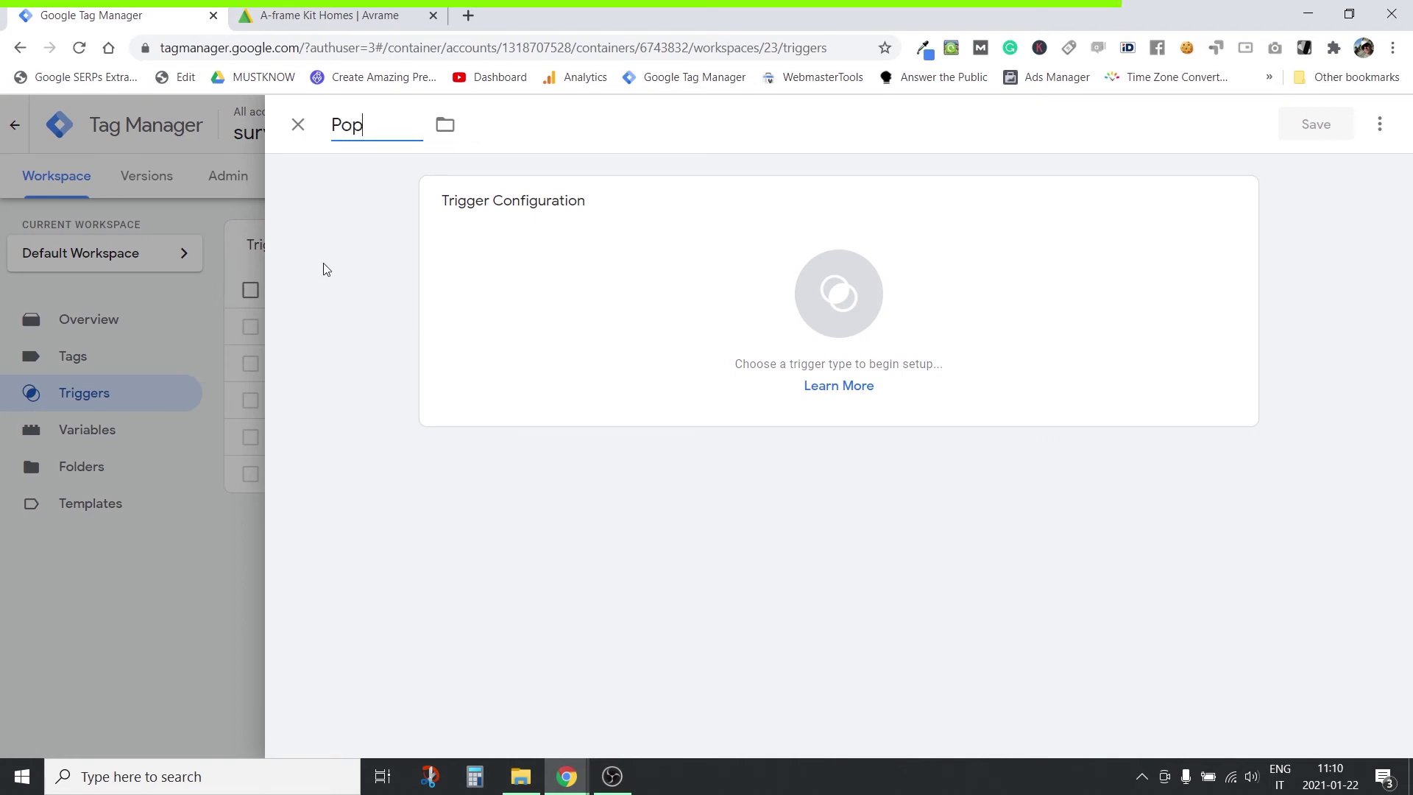
{"action": "type", "text": "up - Engaged"}
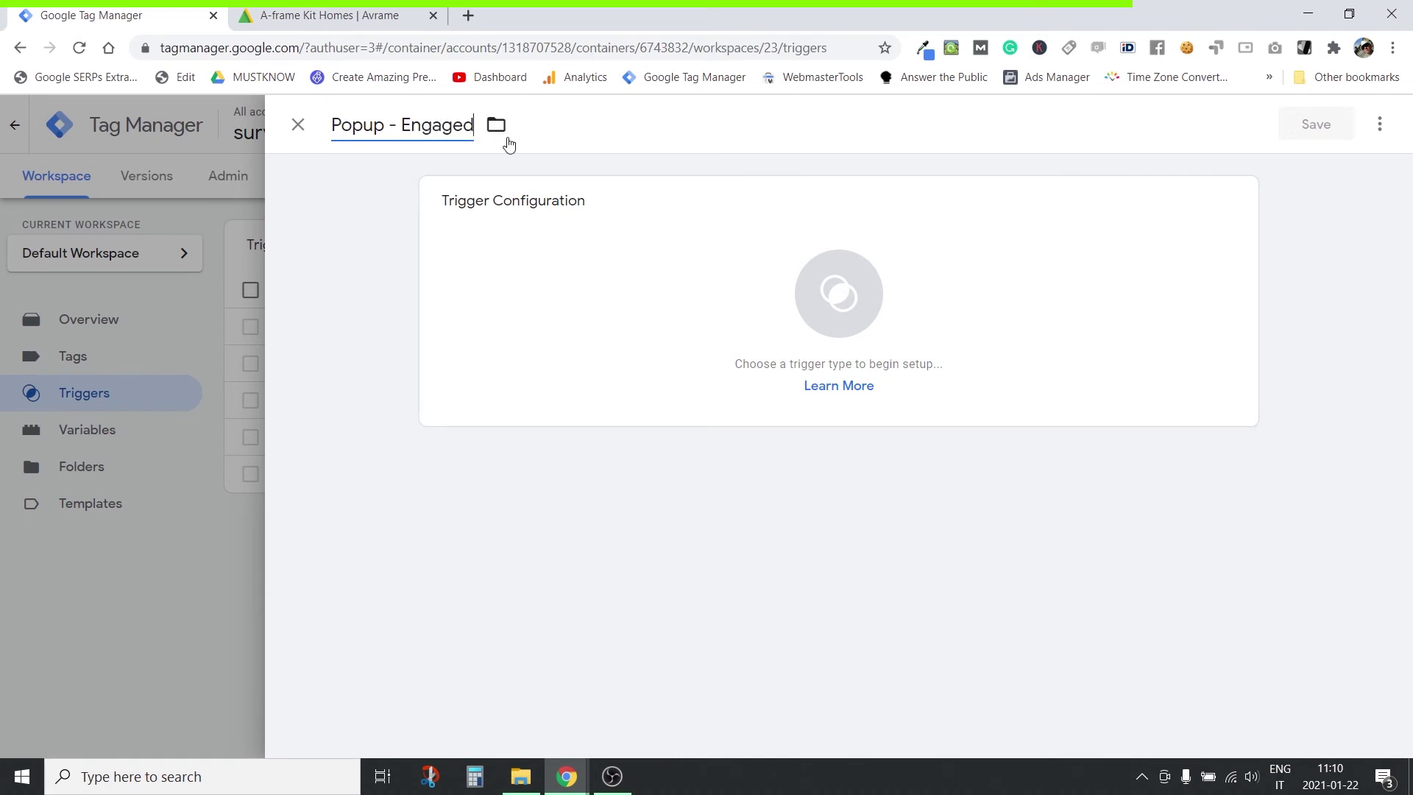
Make Timer the trigger type for Popup - Engaged
{"action": "left_click", "coordinate": [509, 238]}
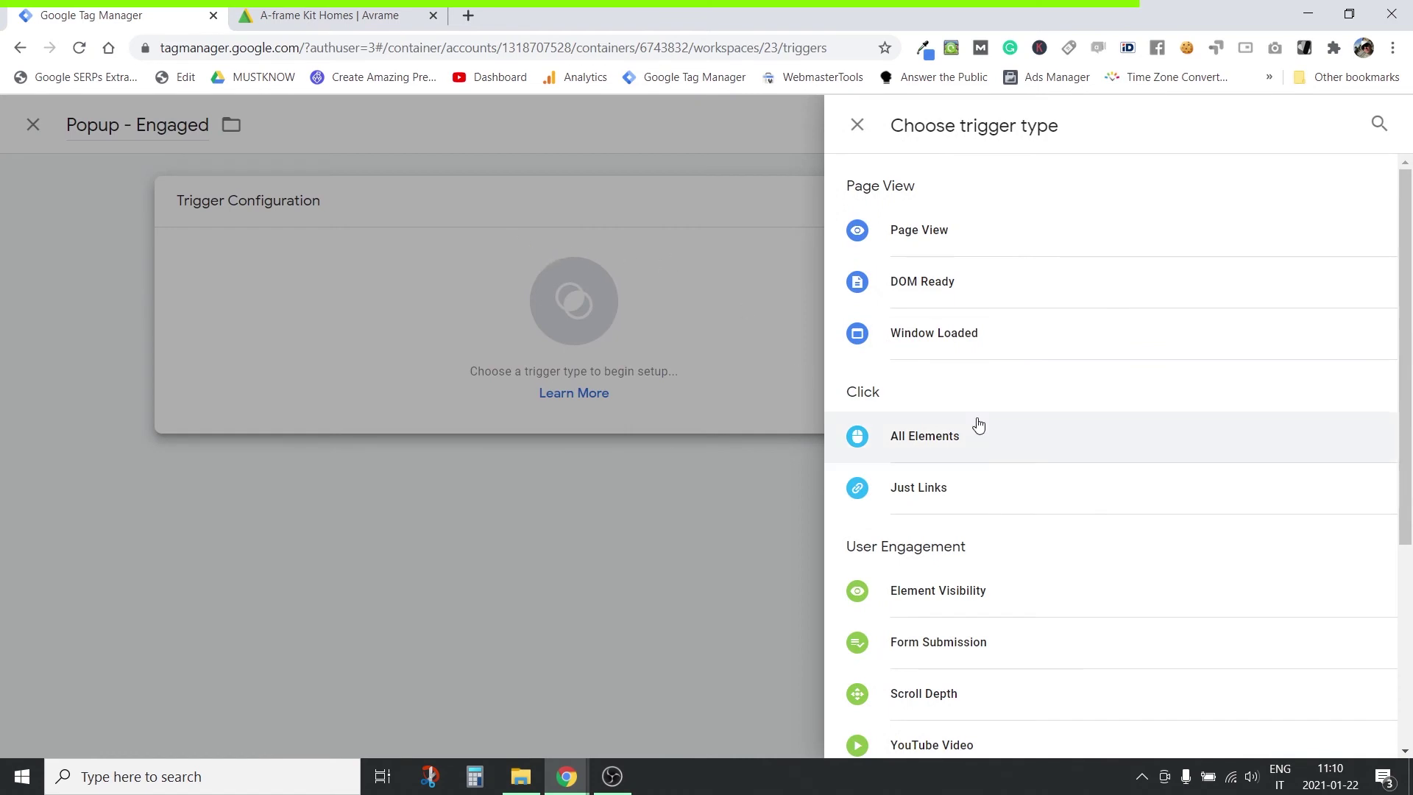
{"action": "scroll", "coordinate": [979, 422], "scroll_direction": "down", "scroll_amount": 3}
{"action": "scroll", "coordinate": [978, 423], "scroll_direction": "down", "scroll_amount": 1}
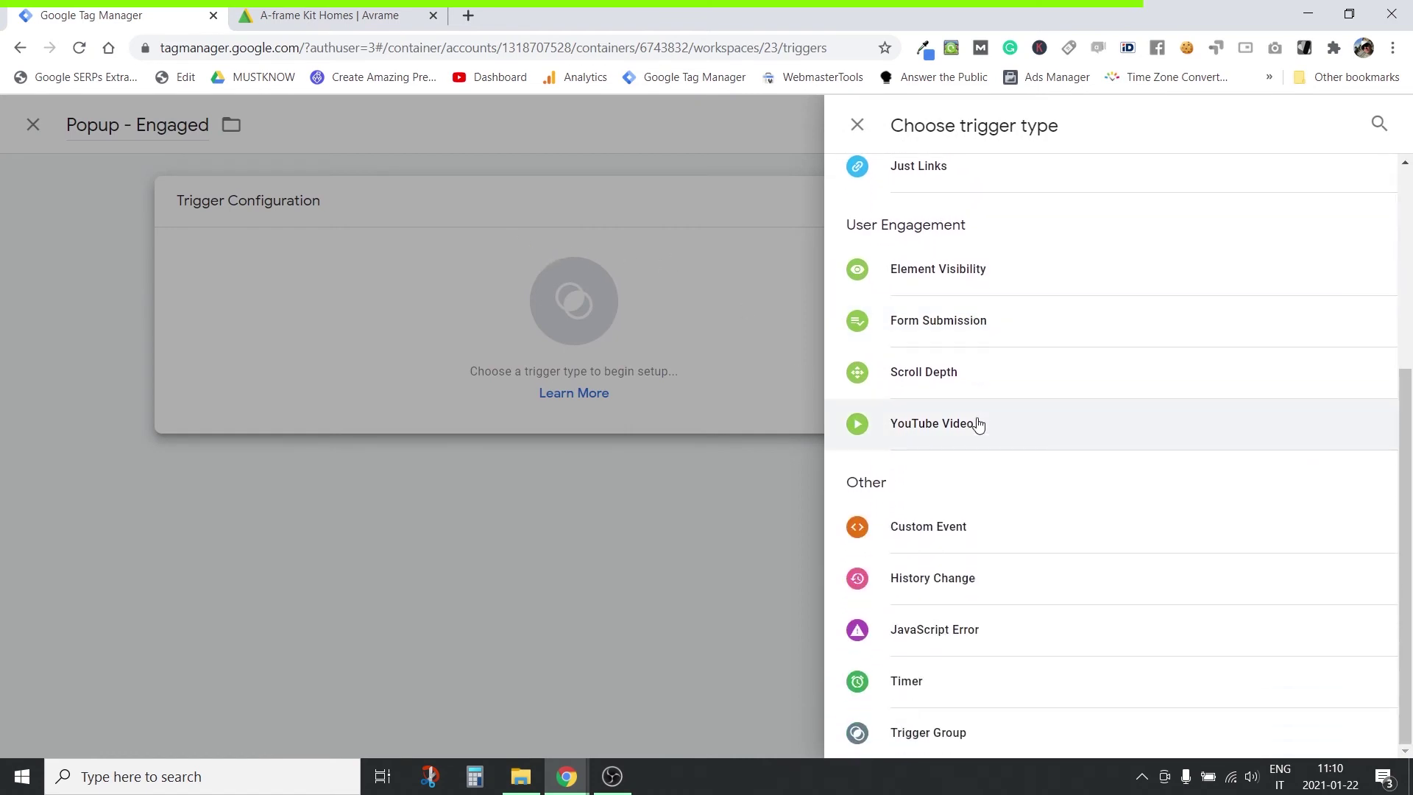
{"action": "left_click", "coordinate": [910, 683]}
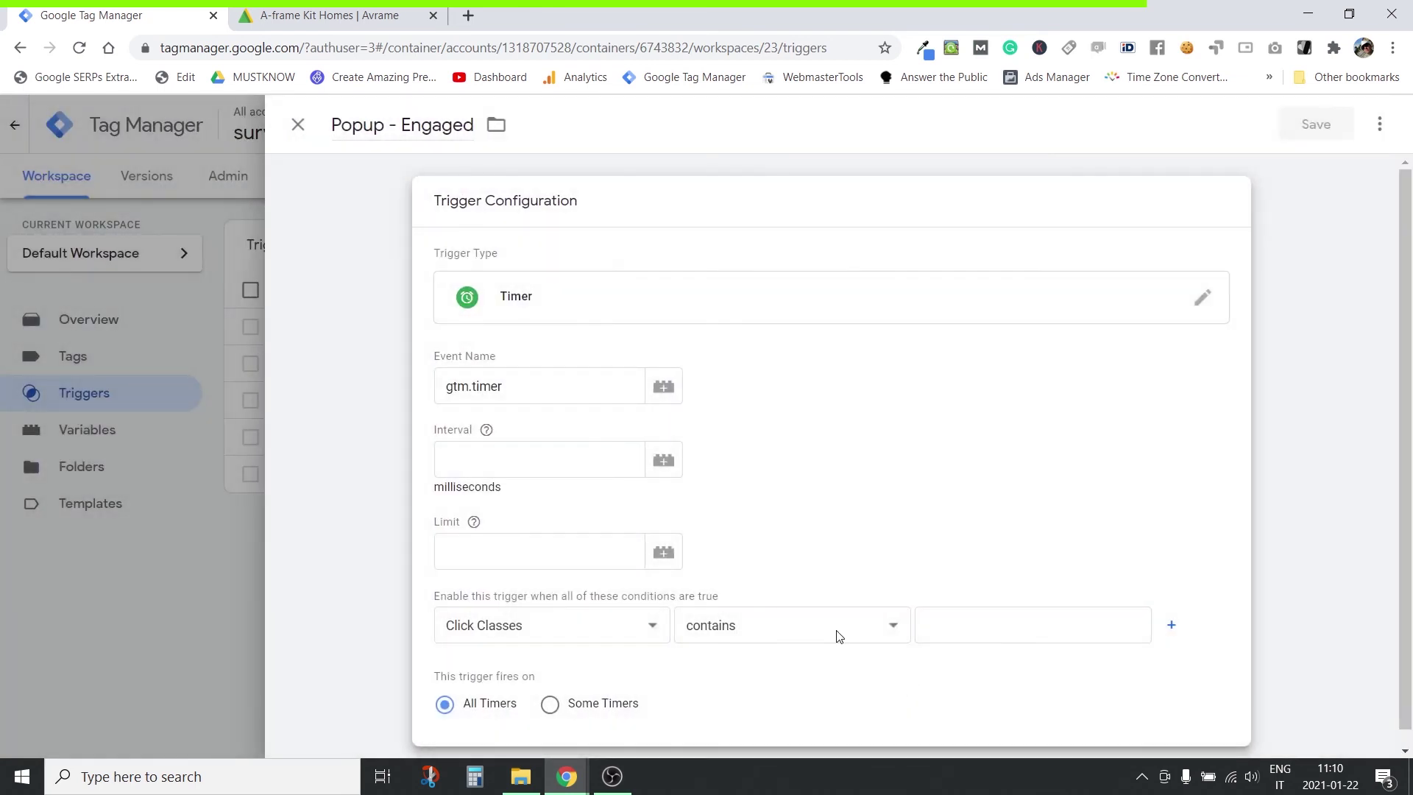
Set the timer's interval to 7000 milliseconds and its limit to 1
{"action": "left_click", "coordinate": [508, 454]}
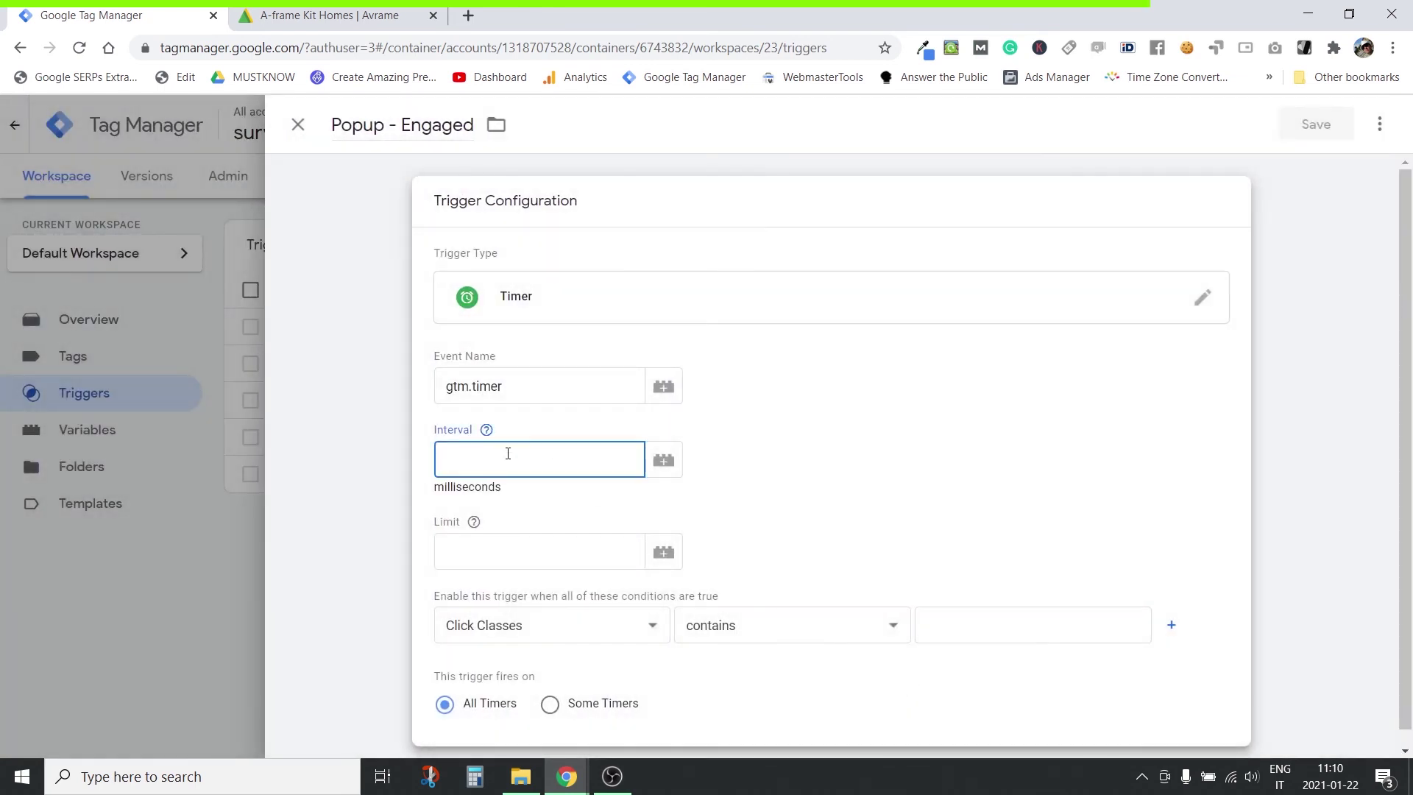
{"action": "type", "text": "7000"}
{"action": "left_click", "coordinate": [512, 553]}
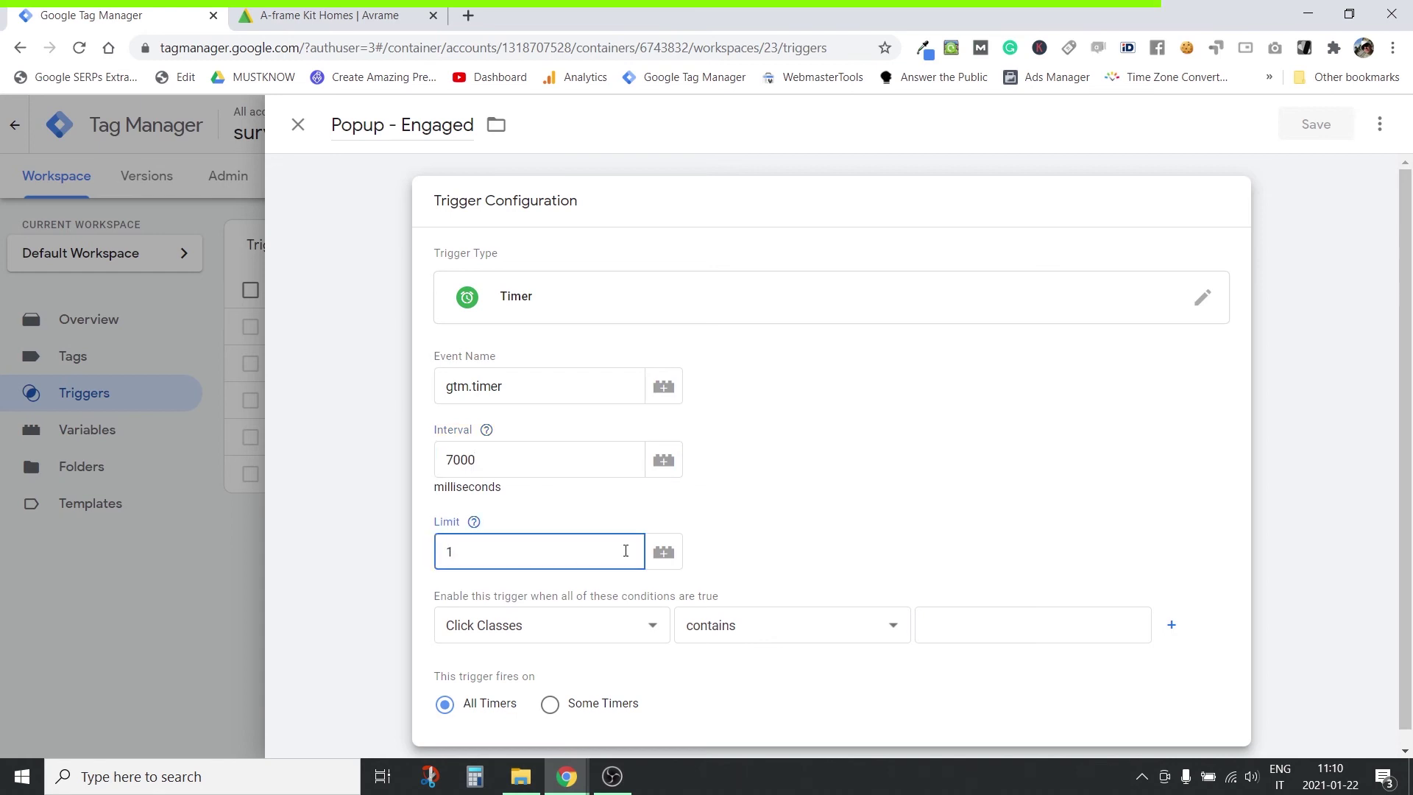
{"action": "type", "text": "1"}
{"action": "left_click", "coordinate": [783, 527]}
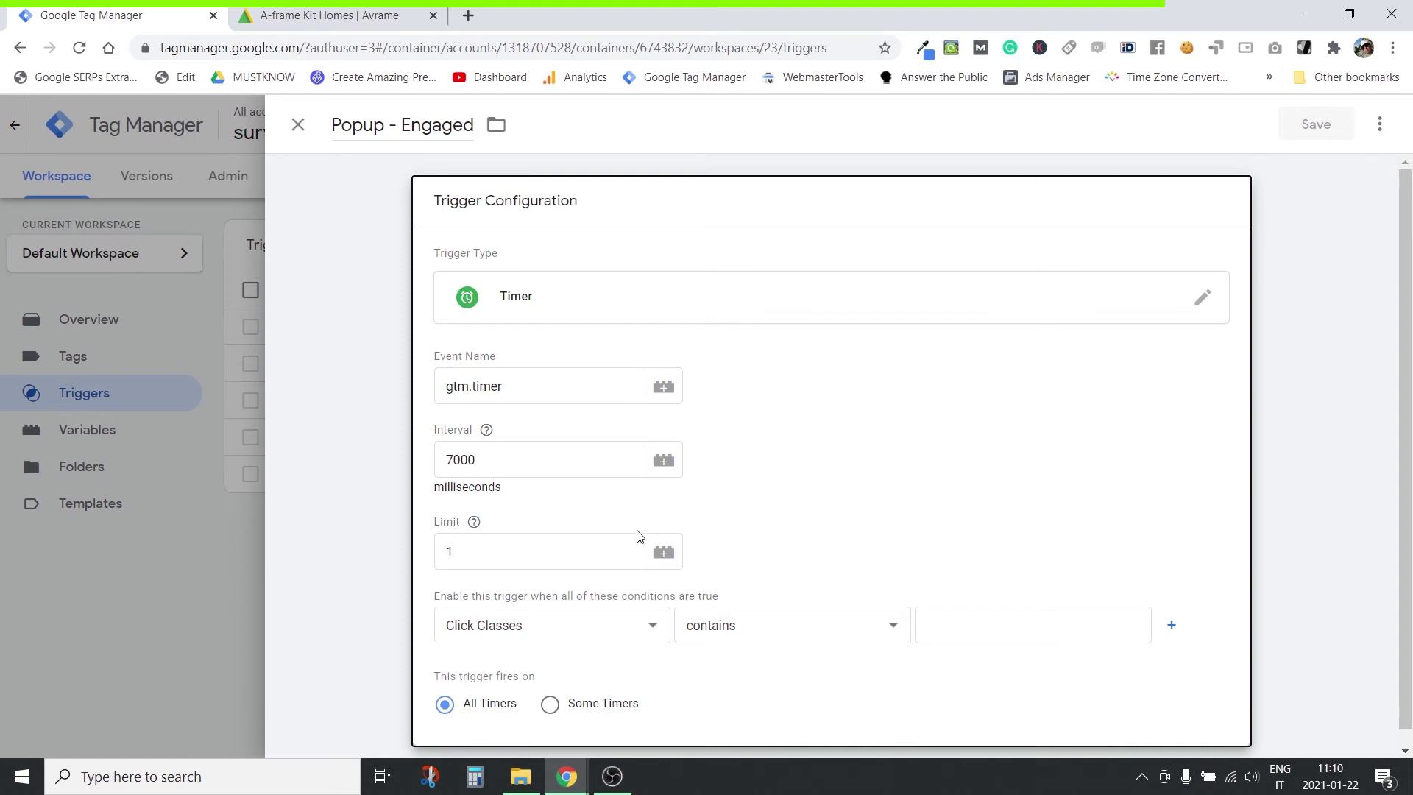
{"action": "left_click_drag", "start_coordinate": [451, 461], "coordinate": [446, 460]}
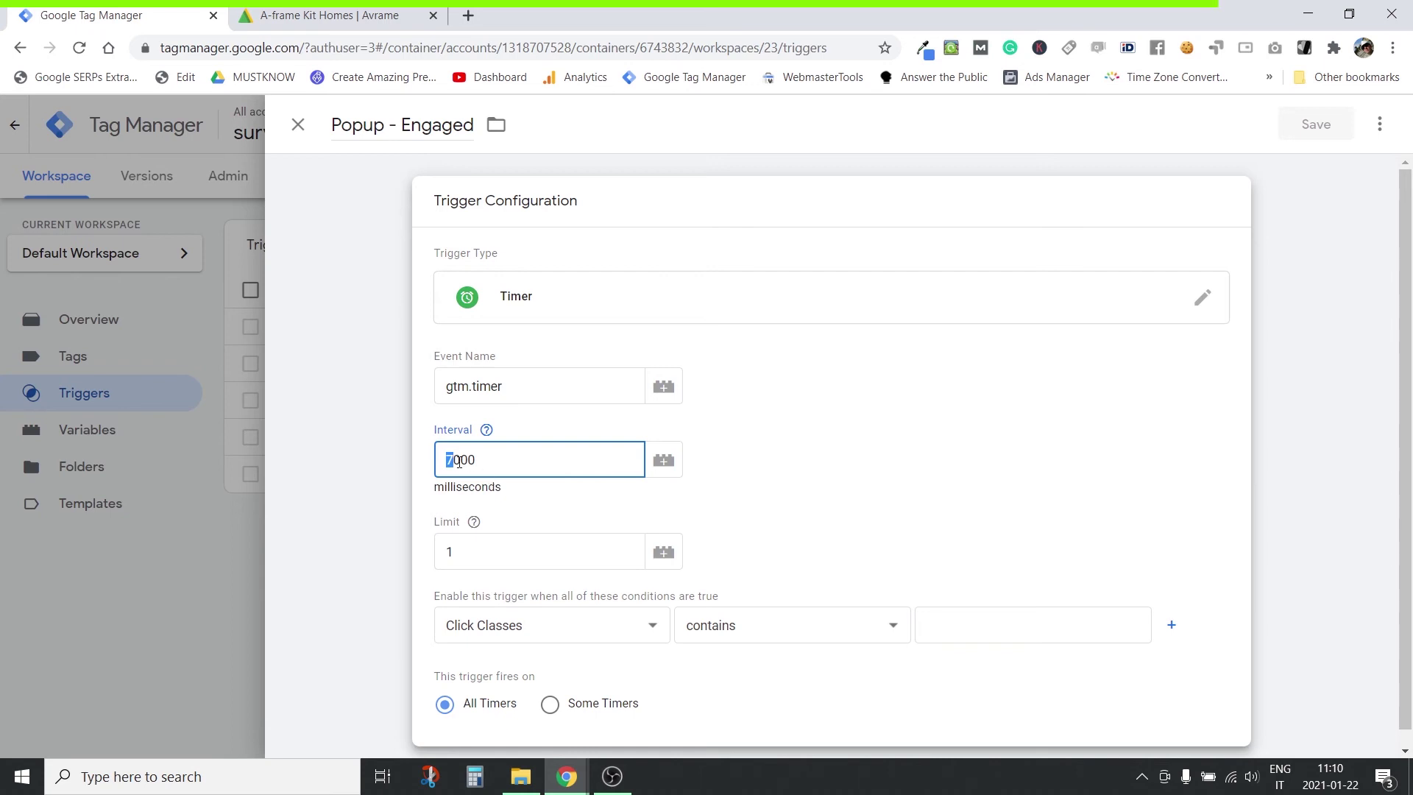
Set the trigger's enabling condition to Cookie - PageCount greater than or equal to 3
{"action": "scroll", "coordinate": [794, 447], "scroll_direction": "down", "scroll_amount": 1}
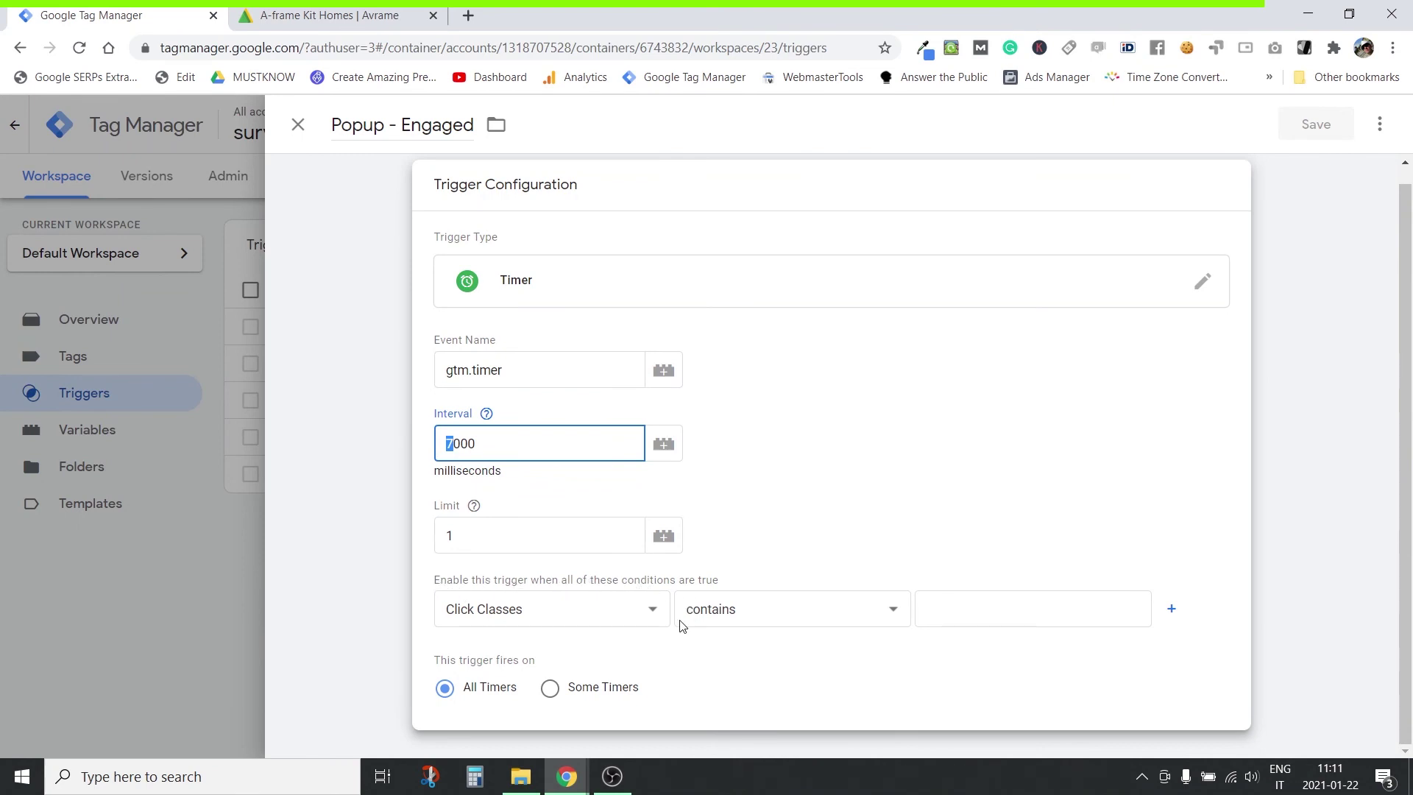
{"action": "left_click", "coordinate": [657, 613]}
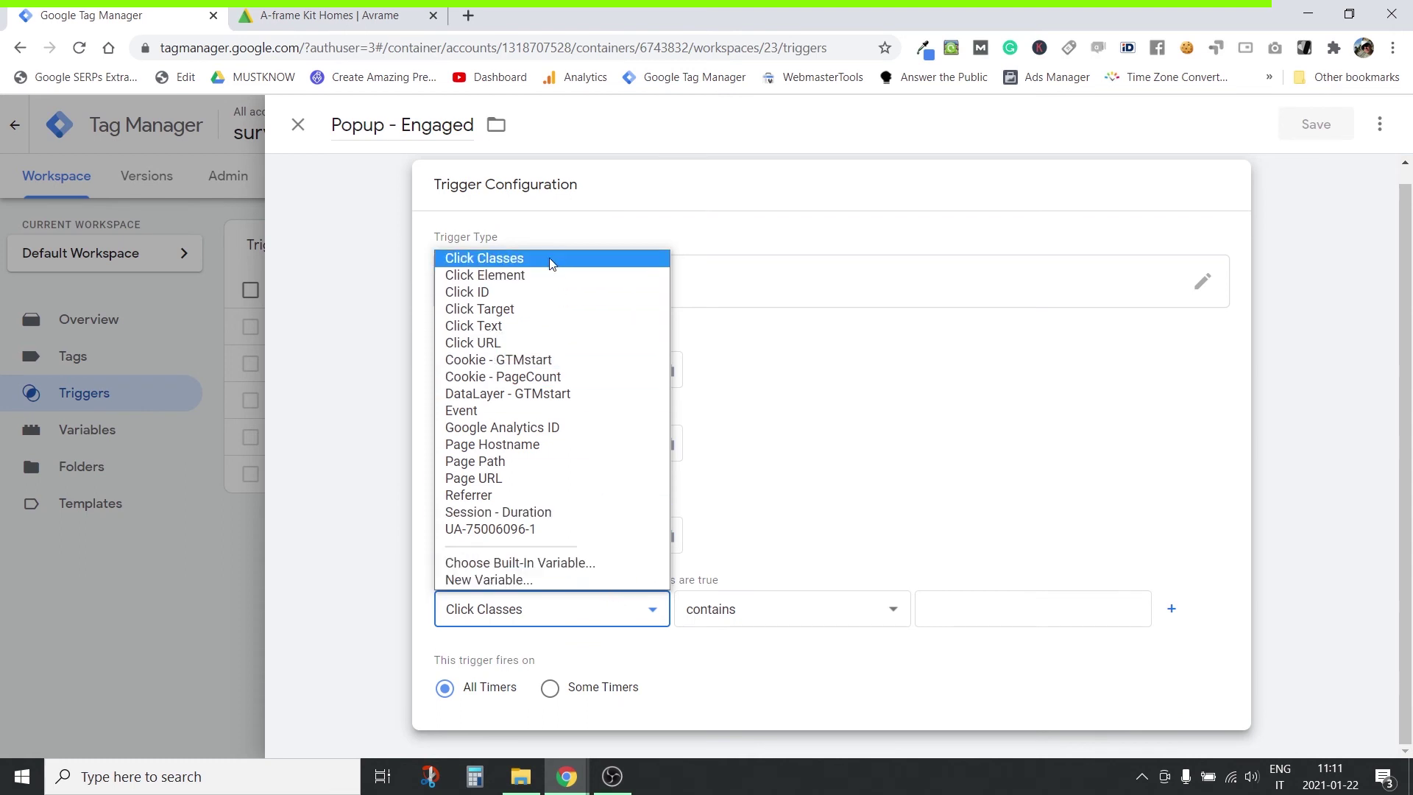
{"action": "left_click", "coordinate": [515, 383]}
{"action": "left_click", "coordinate": [765, 618]}
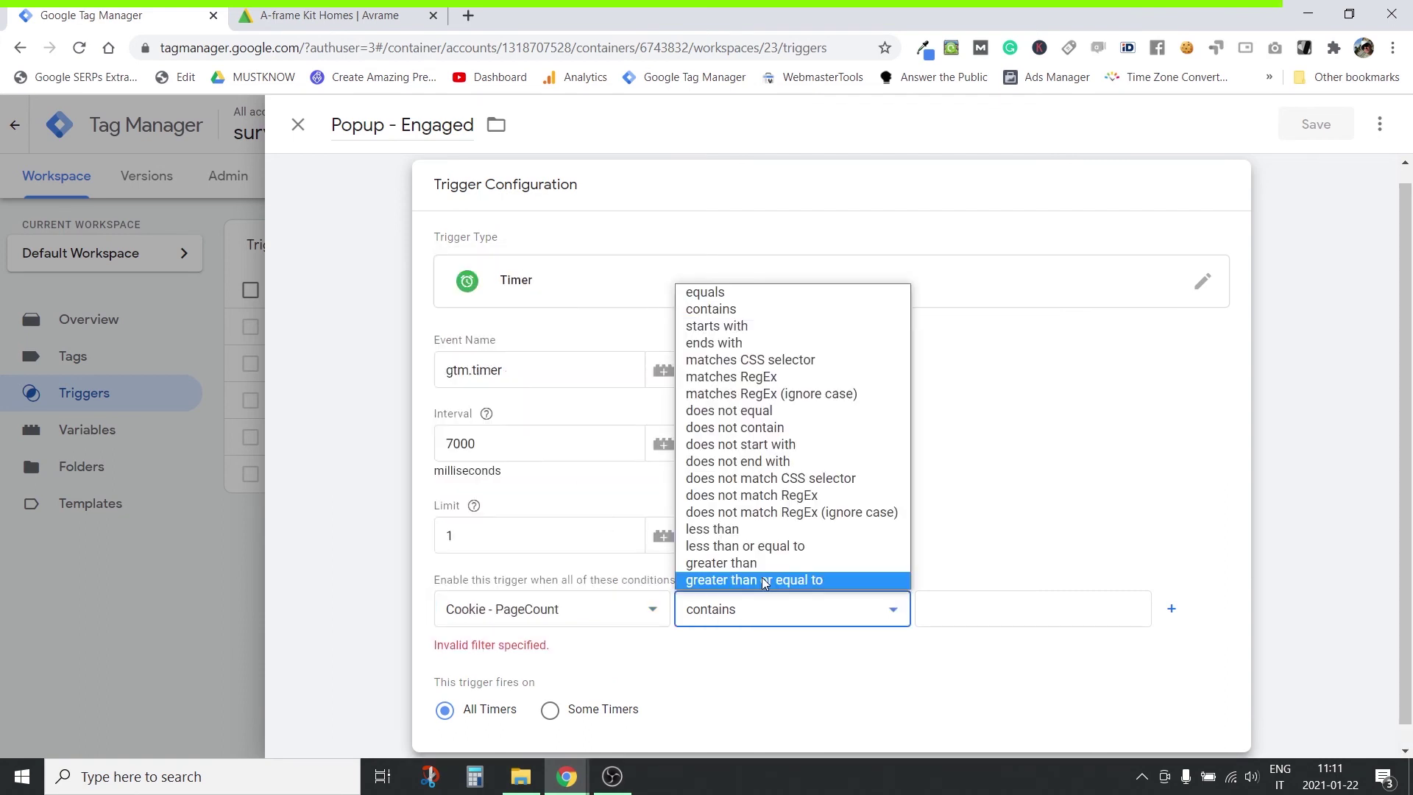
{"action": "left_click", "coordinate": [718, 581]}
{"action": "left_click", "coordinate": [926, 610]}
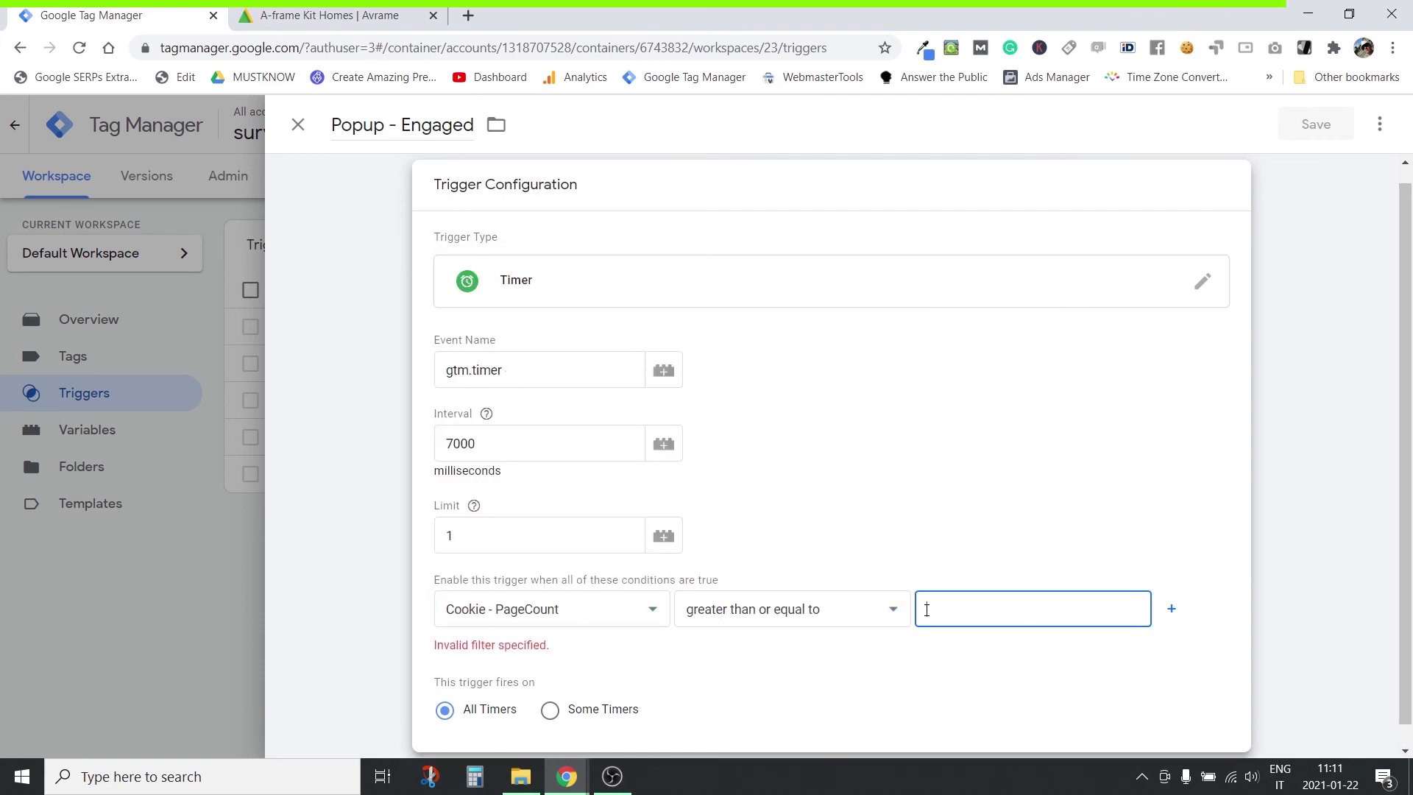
{"action": "type", "text": "3"}
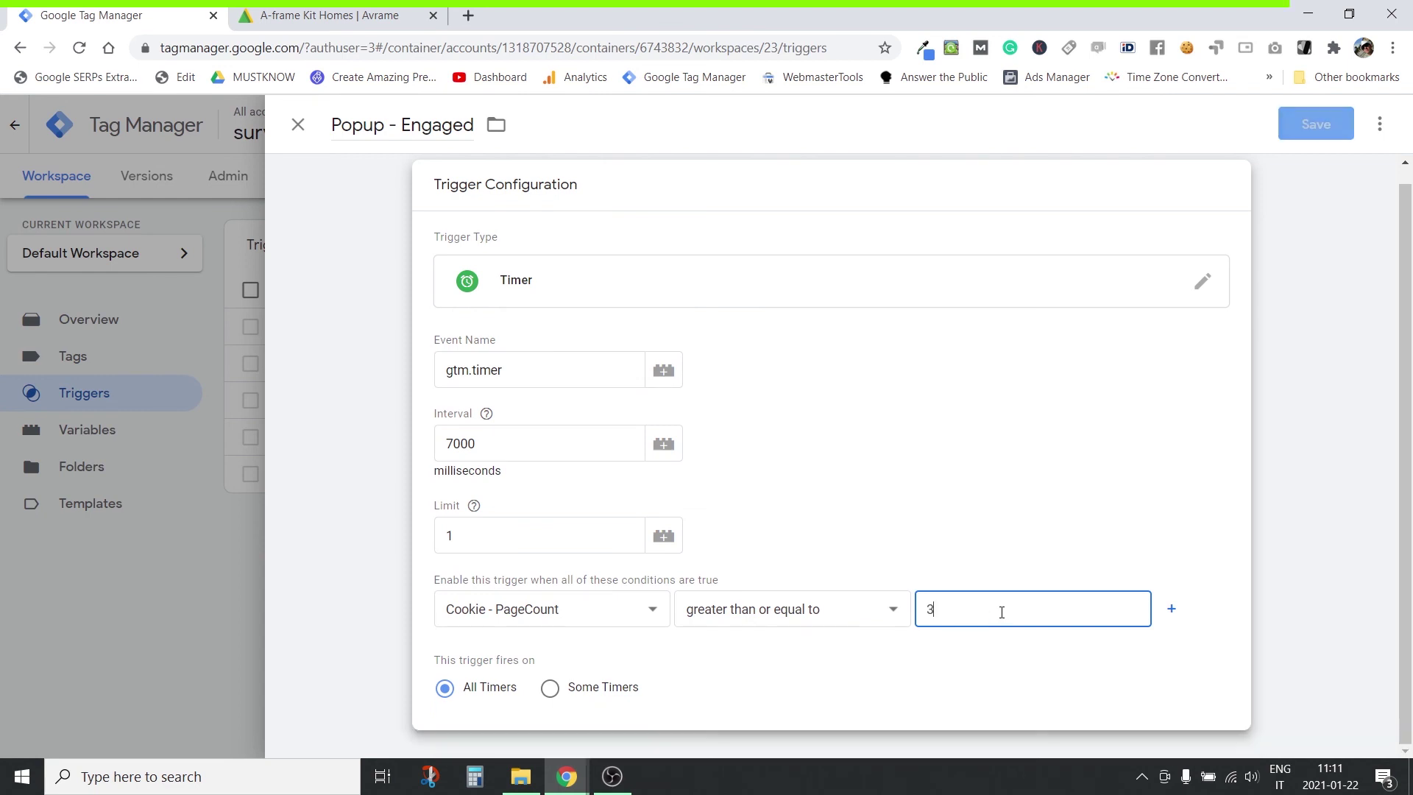
{"action": "left_click", "coordinate": [981, 549]}
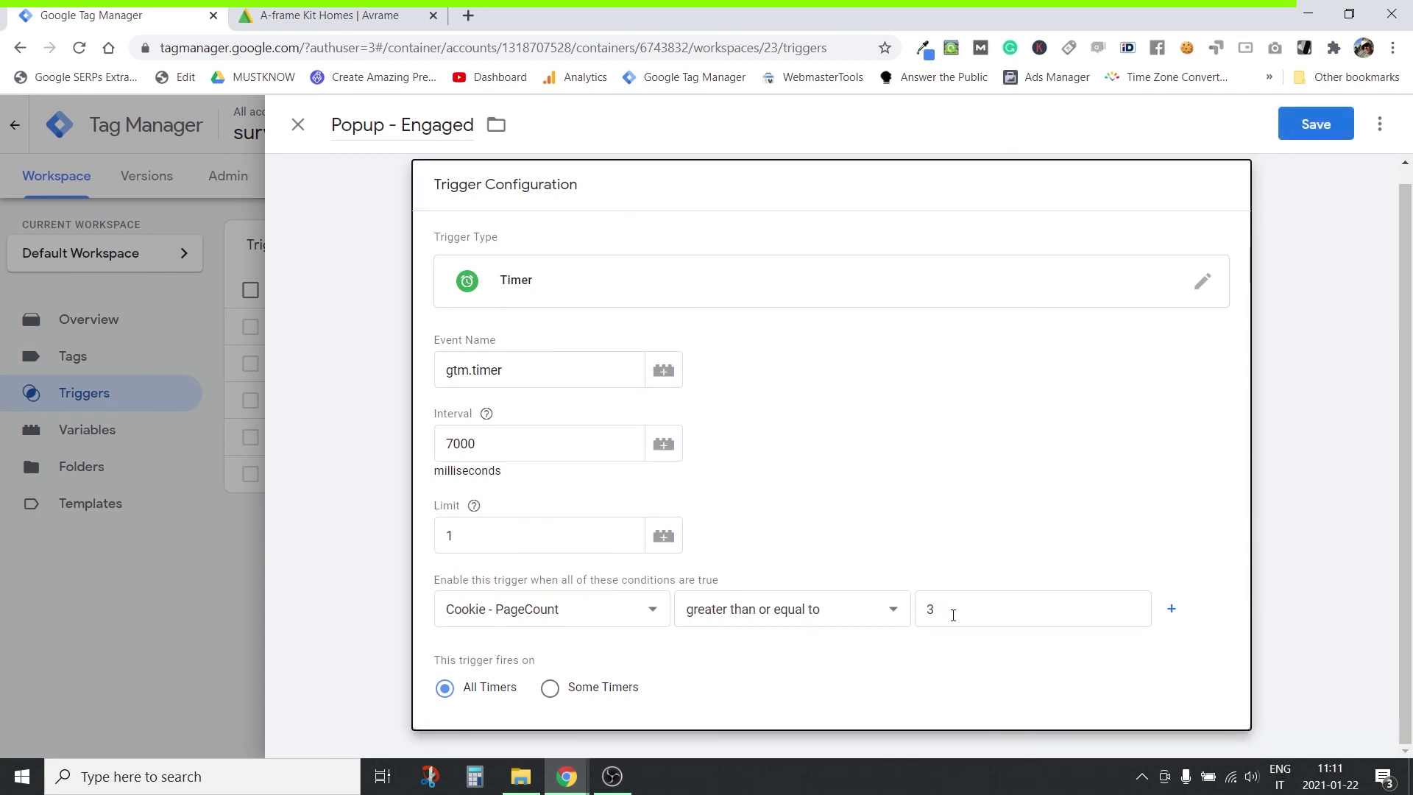
Add a second enabling condition requiring Session - Duration greater than or equal to 20
{"action": "left_click", "coordinate": [1169, 611]}
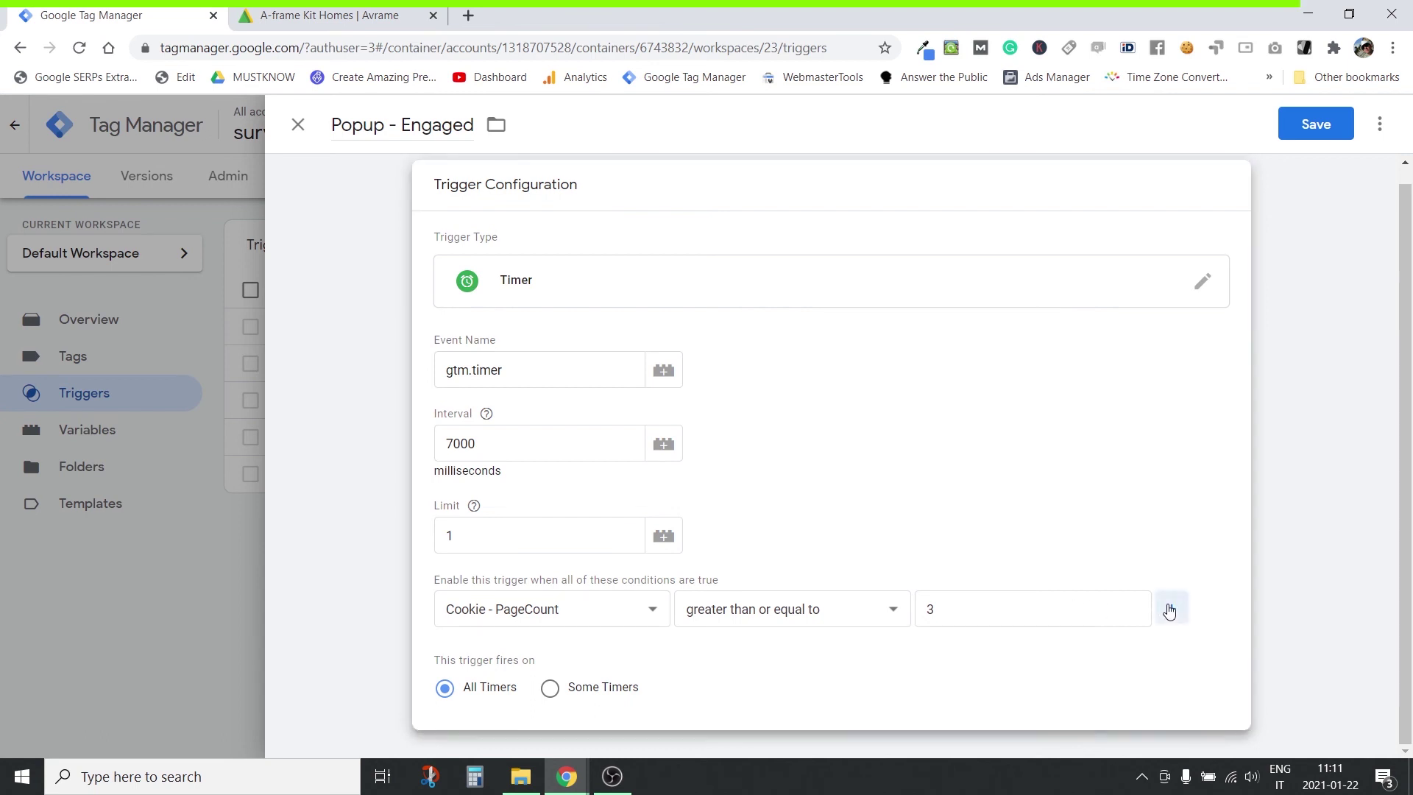
{"action": "left_click", "coordinate": [588, 657]}
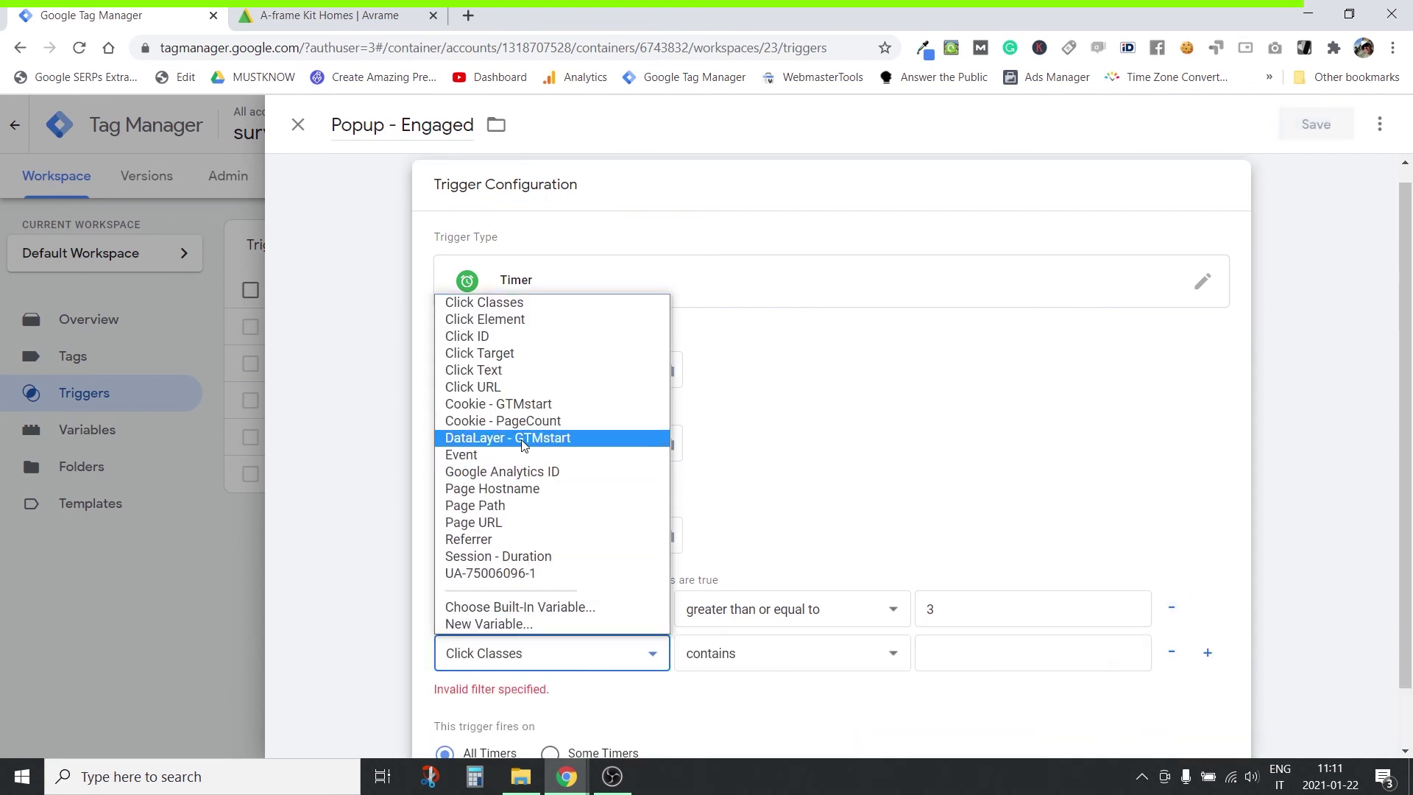
{"action": "left_click", "coordinate": [477, 558]}
{"action": "left_click", "coordinate": [739, 662]}
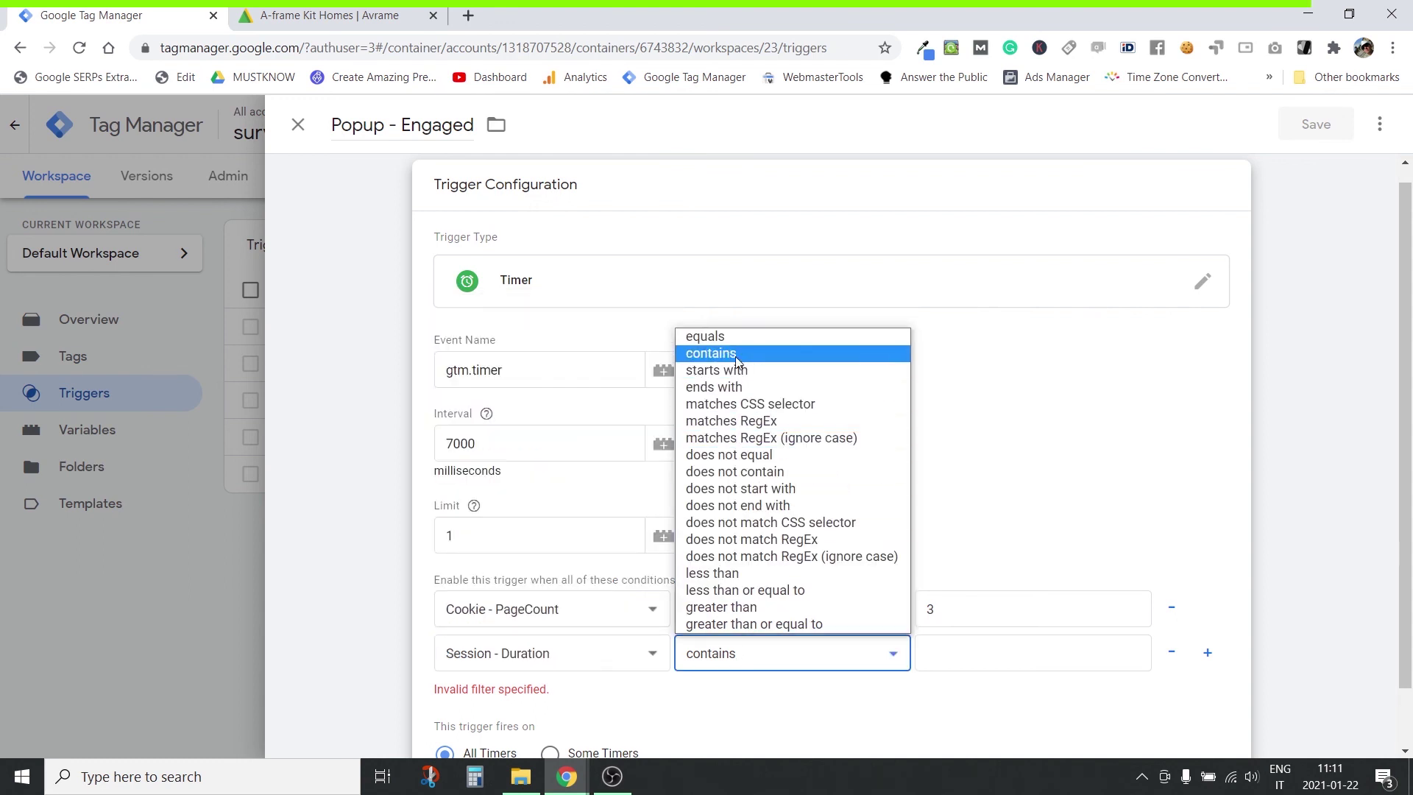
{"action": "left_click", "coordinate": [731, 624]}
{"action": "left_click", "coordinate": [947, 660]}
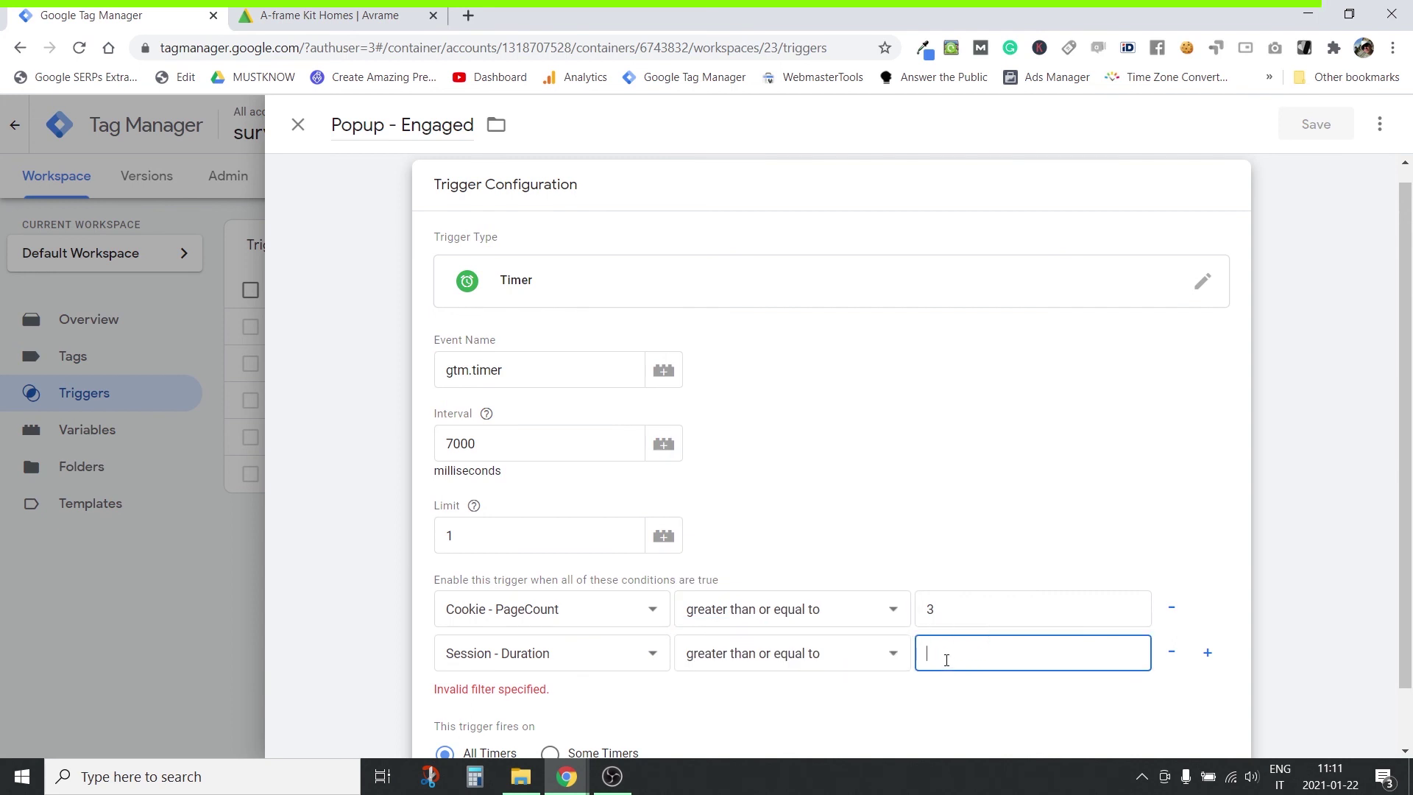
{"action": "type", "text": "20"}
{"action": "left_click", "coordinate": [1073, 500]}
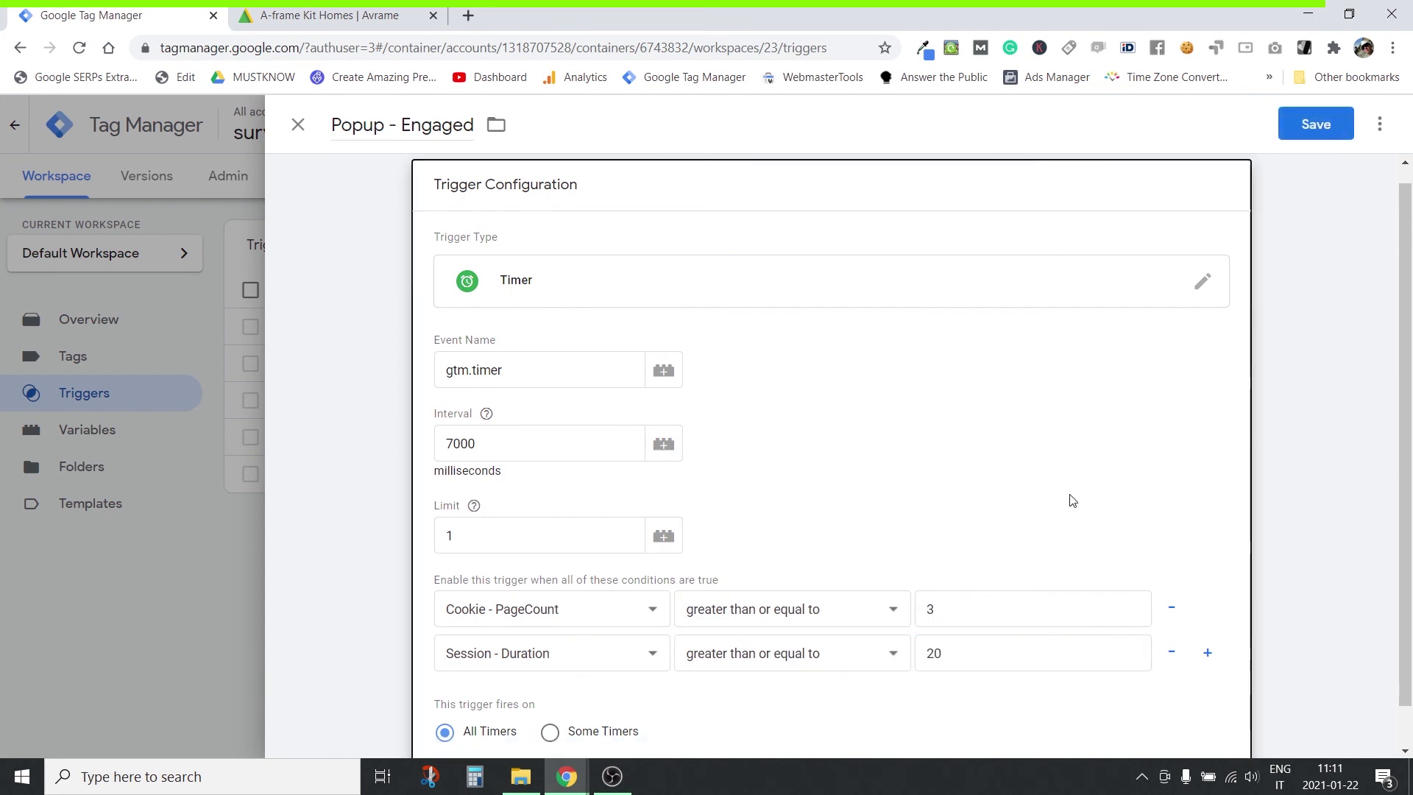
Set the value of the Session - Duration condition to 60
{"action": "left_click", "coordinate": [954, 655]}
{"action": "double_click", "coordinate": [933, 655]}
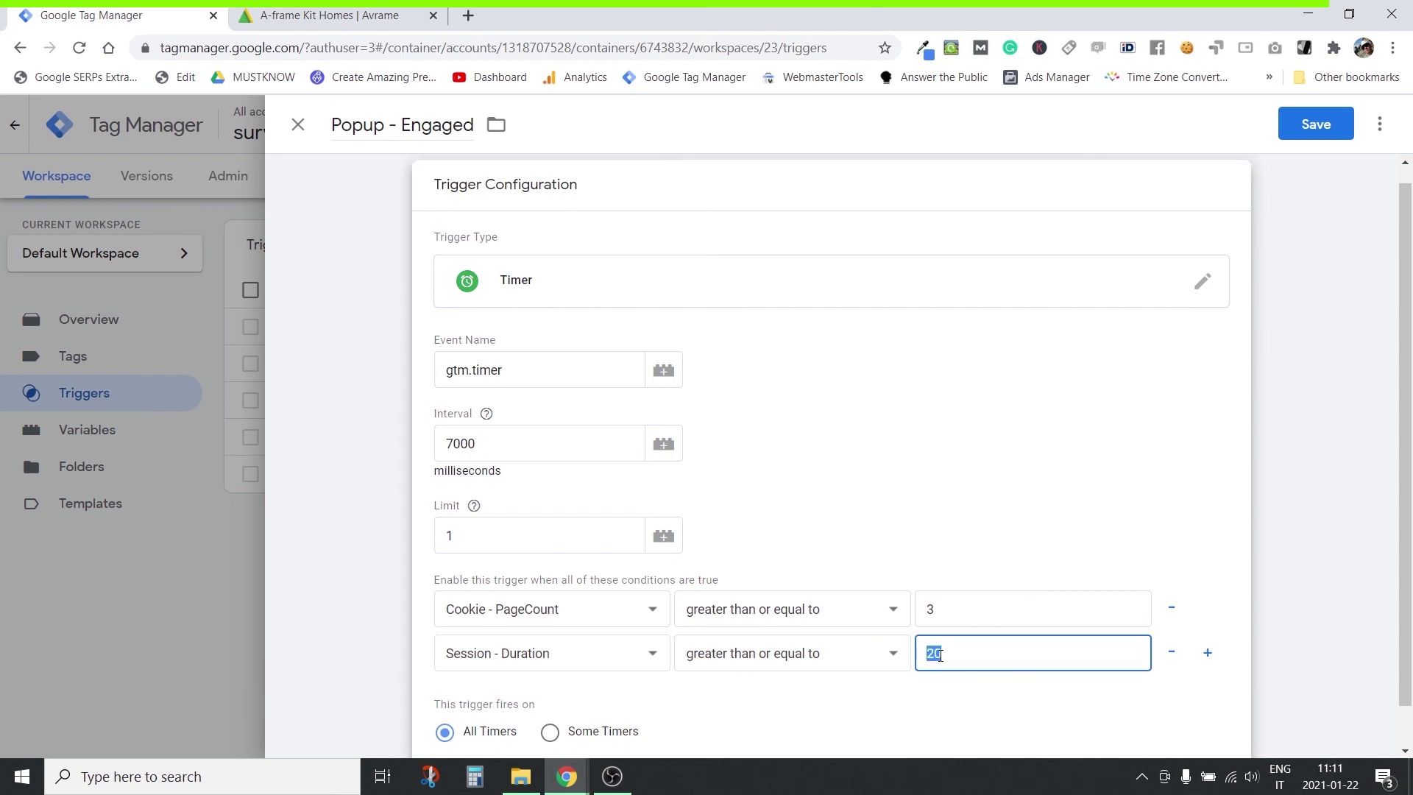
{"action": "type", "text": "6"}
{"action": "left_click", "coordinate": [989, 461]}
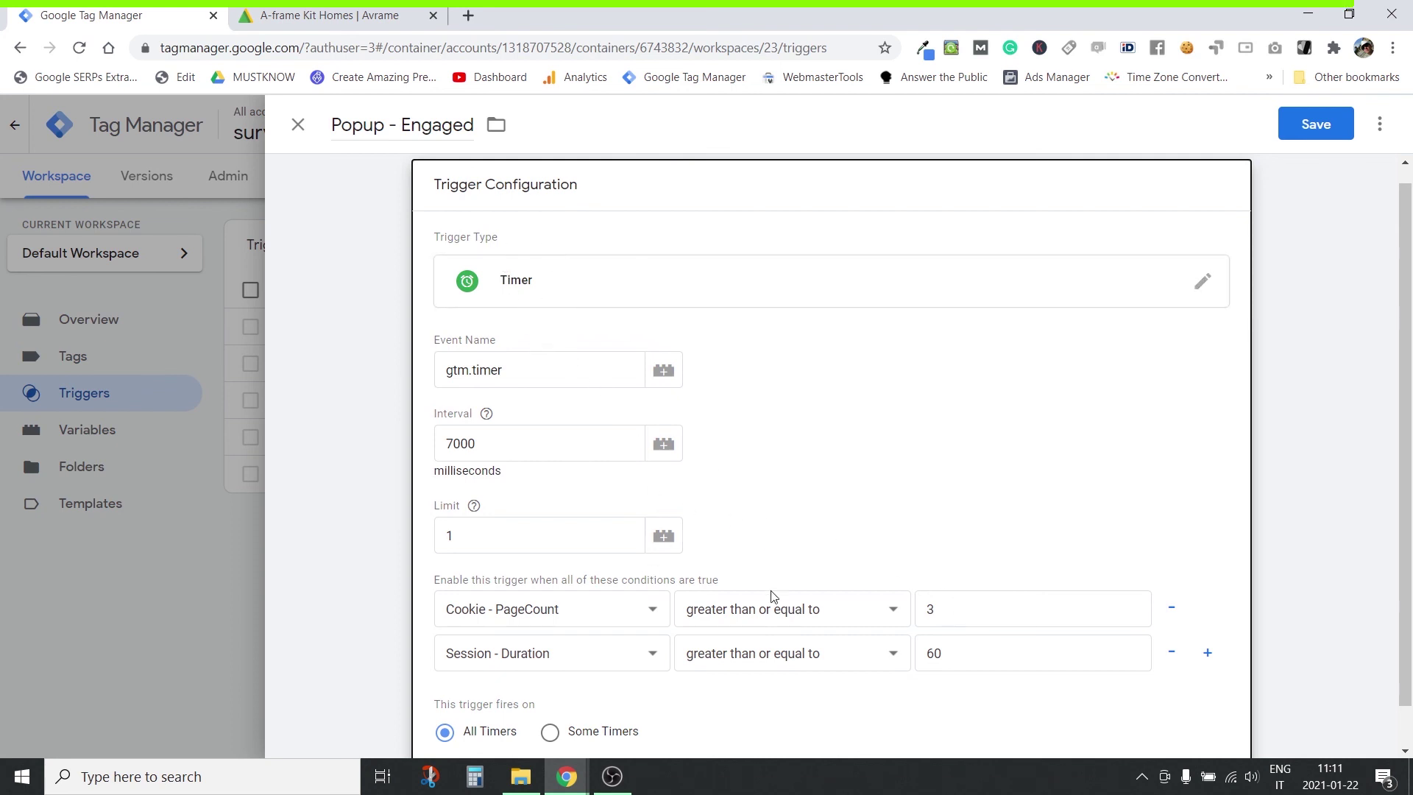
Select the value of the Cookie - PageCount condition for editing
{"action": "left_click", "coordinate": [931, 608]}
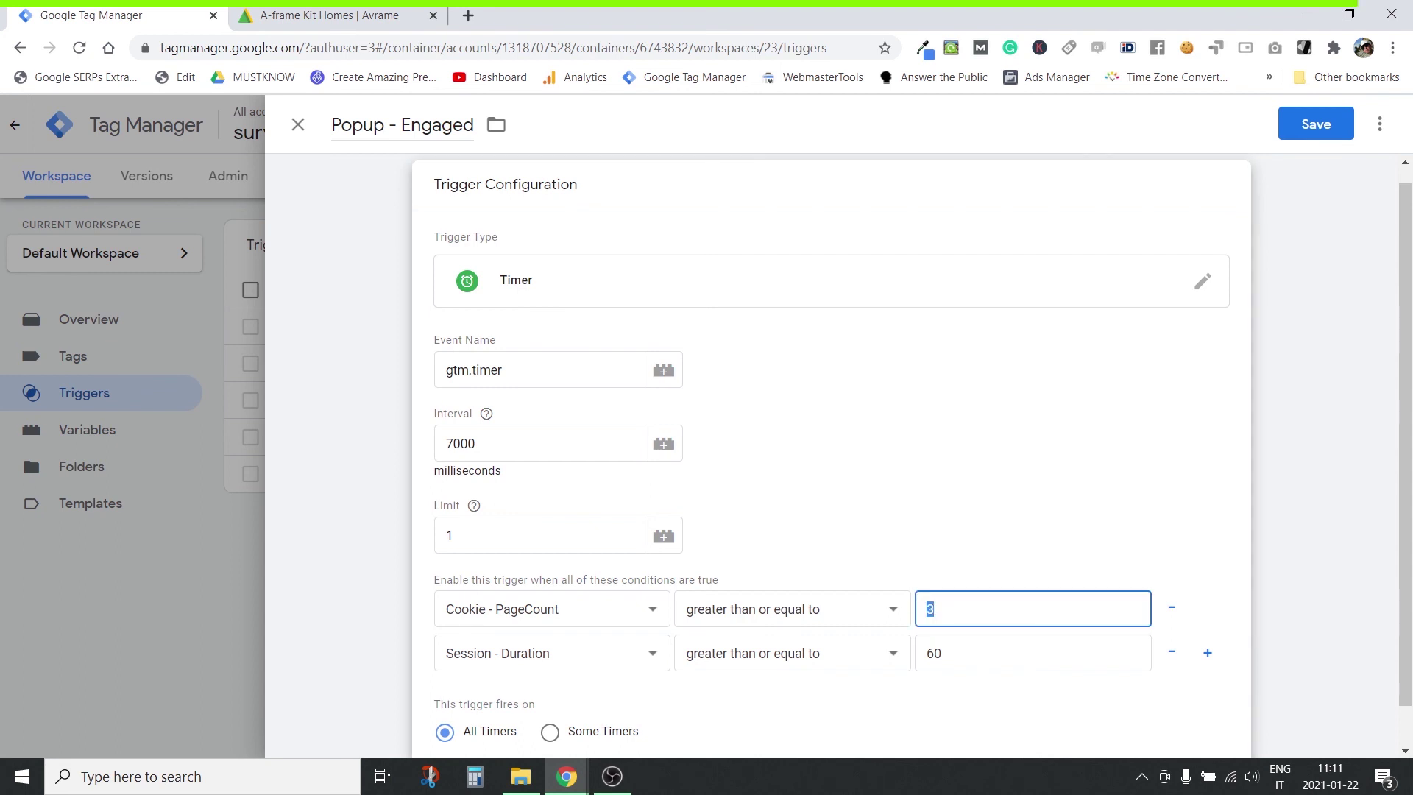